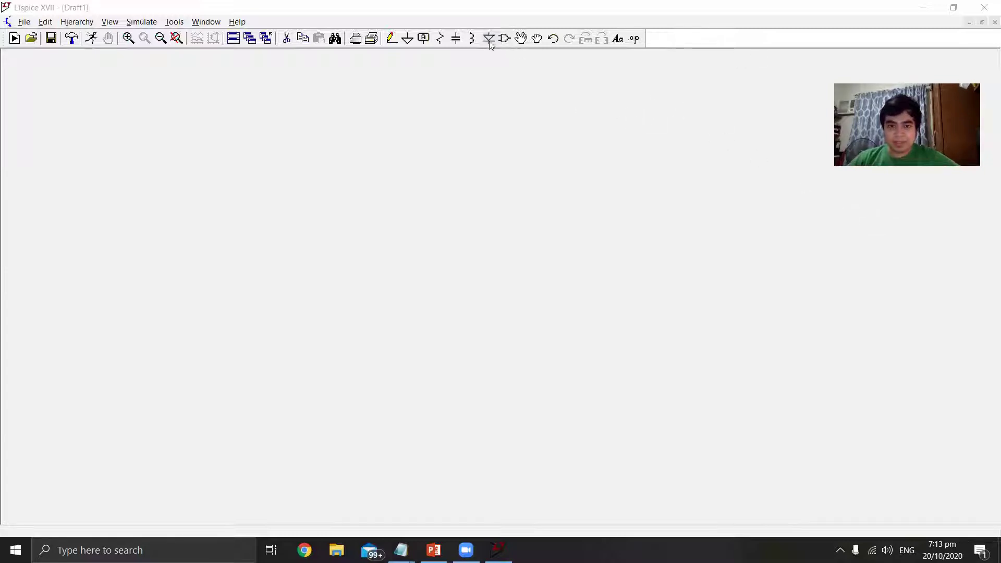
Step: Place two voltage source components side by side in the empty schematic
click(505, 40)
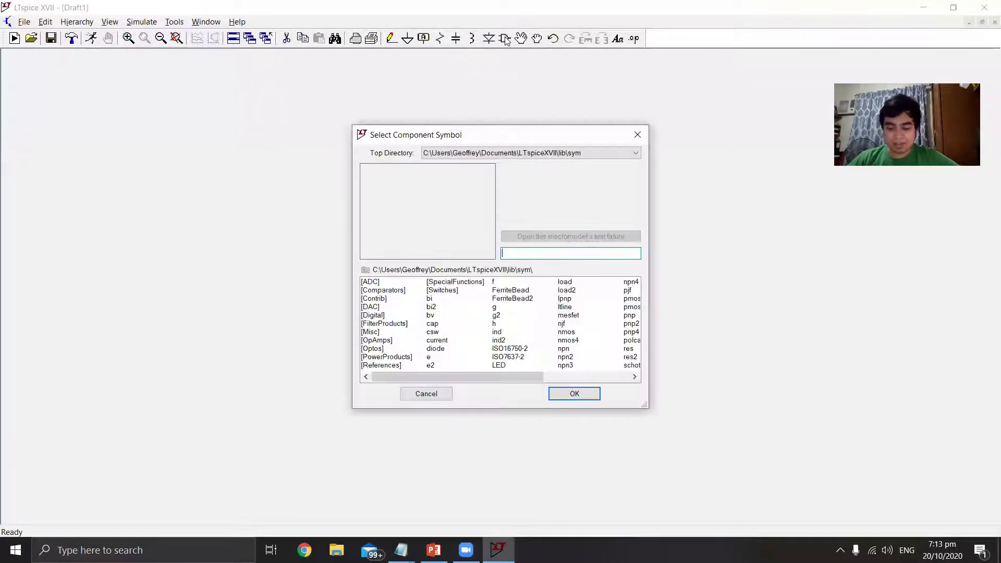
scroll(536, 334, down, 2)
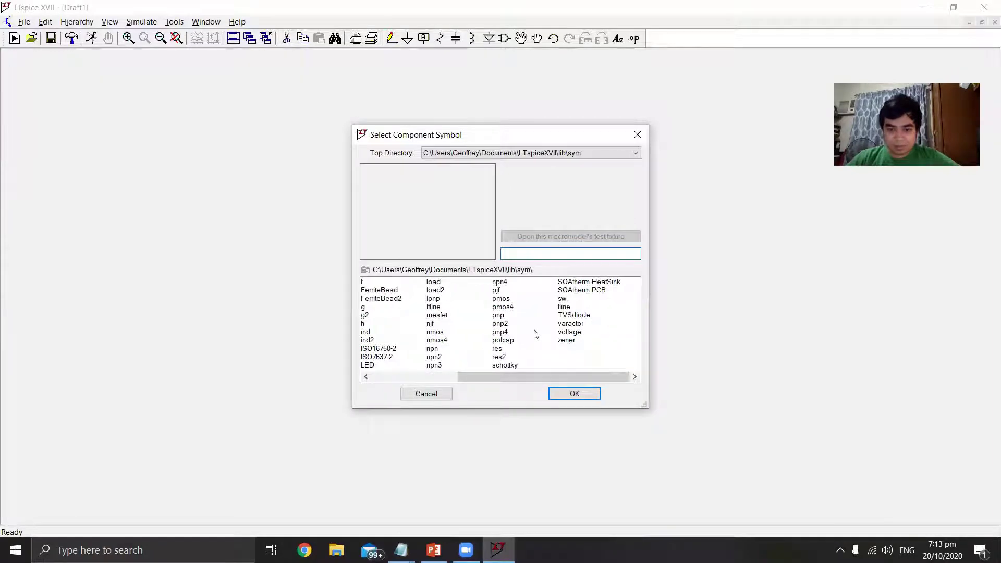
click(569, 332)
click(574, 394)
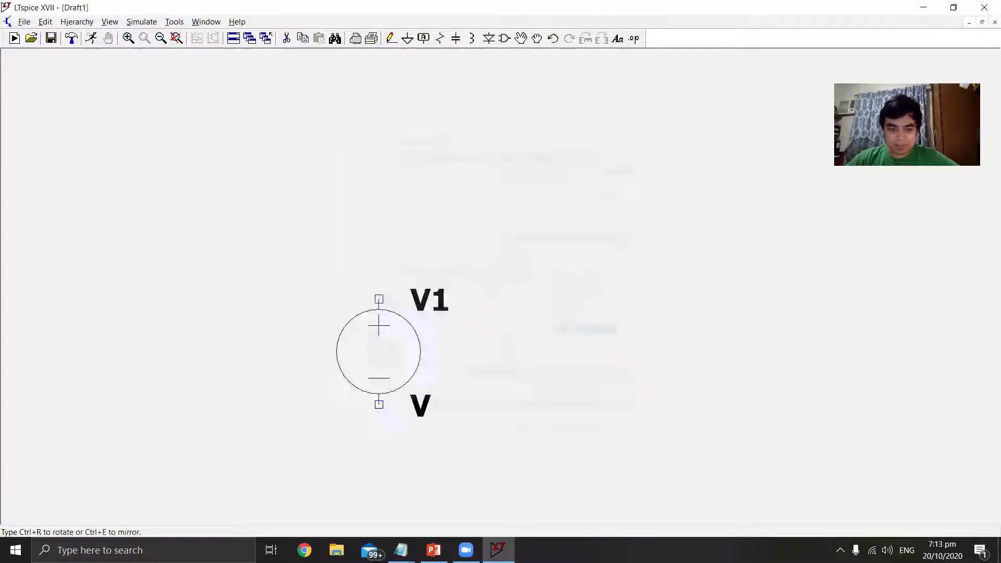
click(104, 224)
click(230, 246)
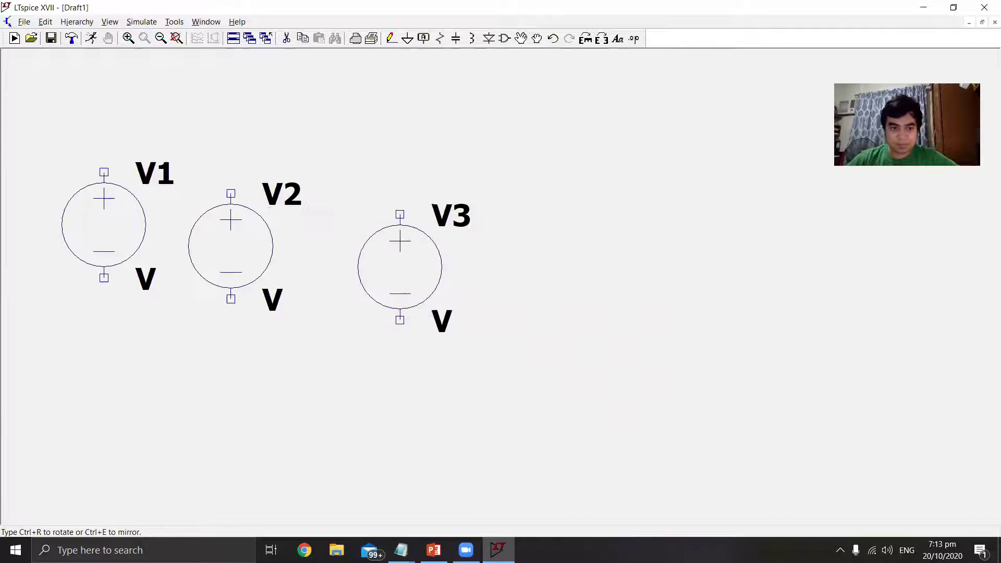
scroll(406, 256, down, 2)
key(Escape)
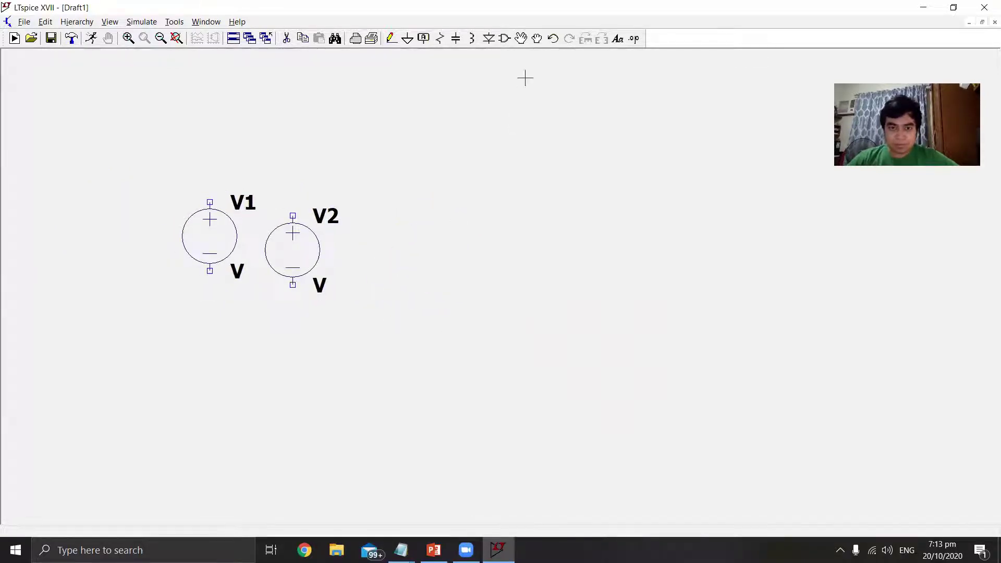
Step: Place three capacitors in a row beside the voltage sources
click(456, 39)
click(403, 243)
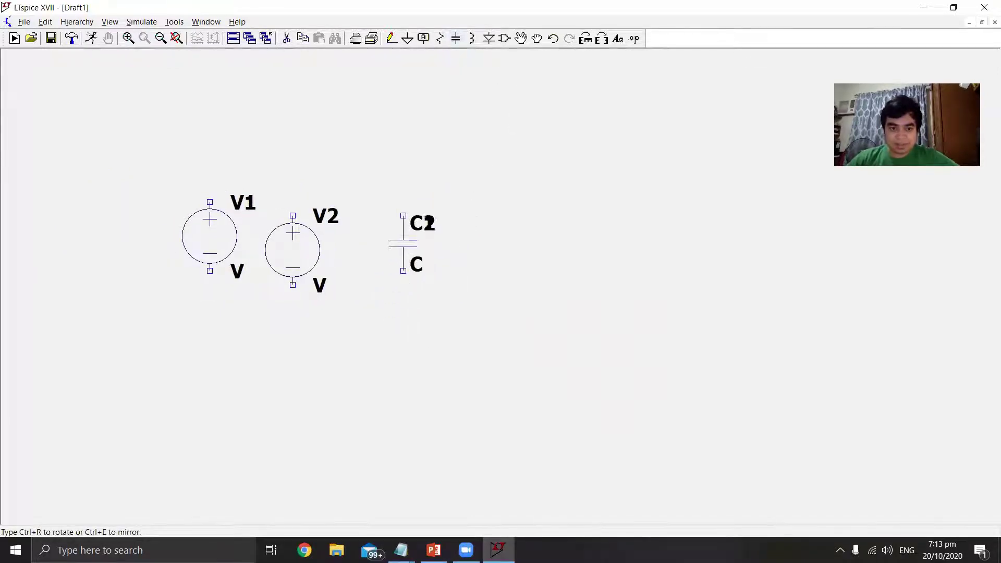
click(472, 243)
click(554, 243)
key(Escape)
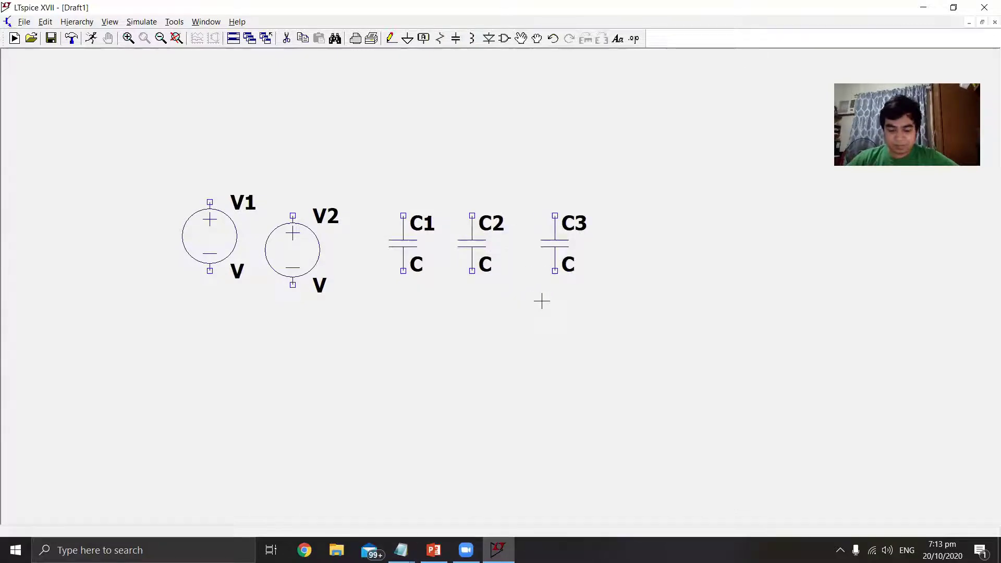
Step: Place five resistors in a row below the capacitors
click(441, 39)
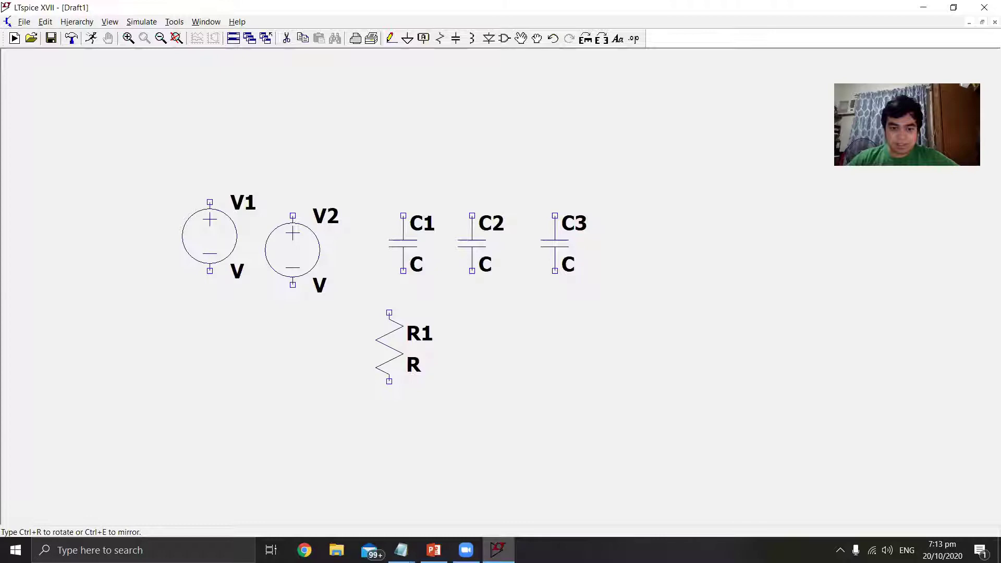
click(443, 348)
click(512, 347)
click(580, 347)
click(635, 348)
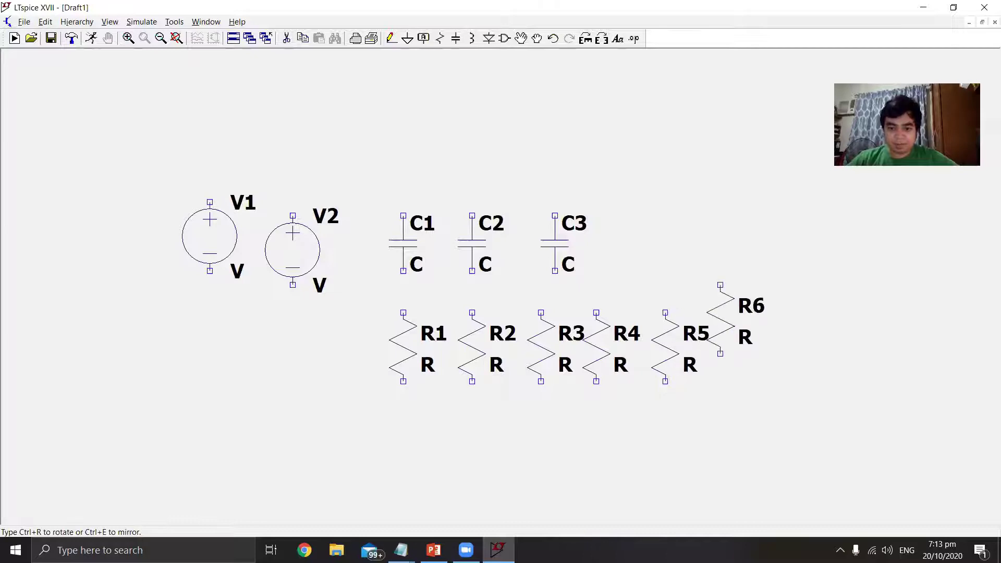
key(Escape)
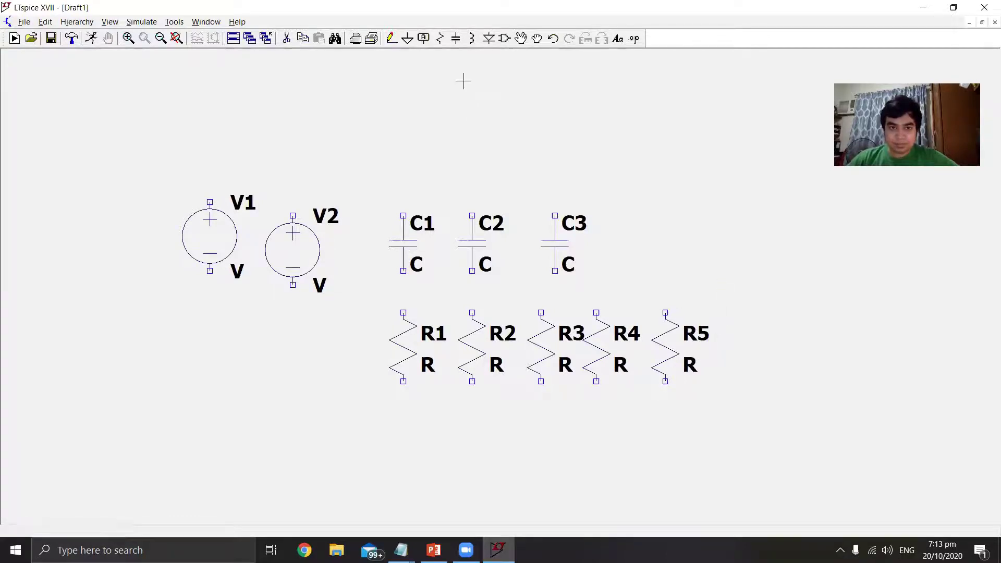
Step: Place an N-channel JFET (njf) beside capacitor C3, above the resistor row
click(507, 41)
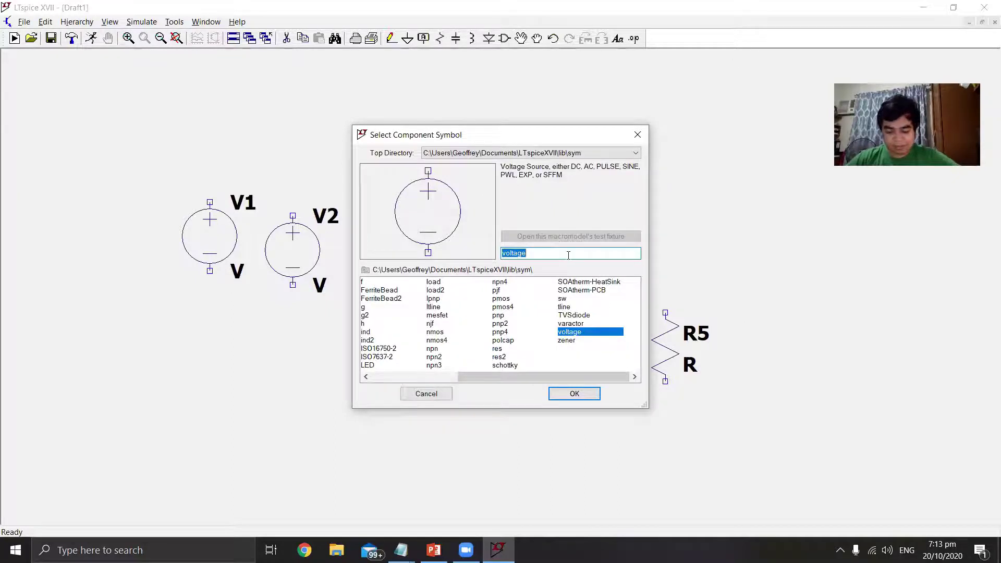
text(nj)
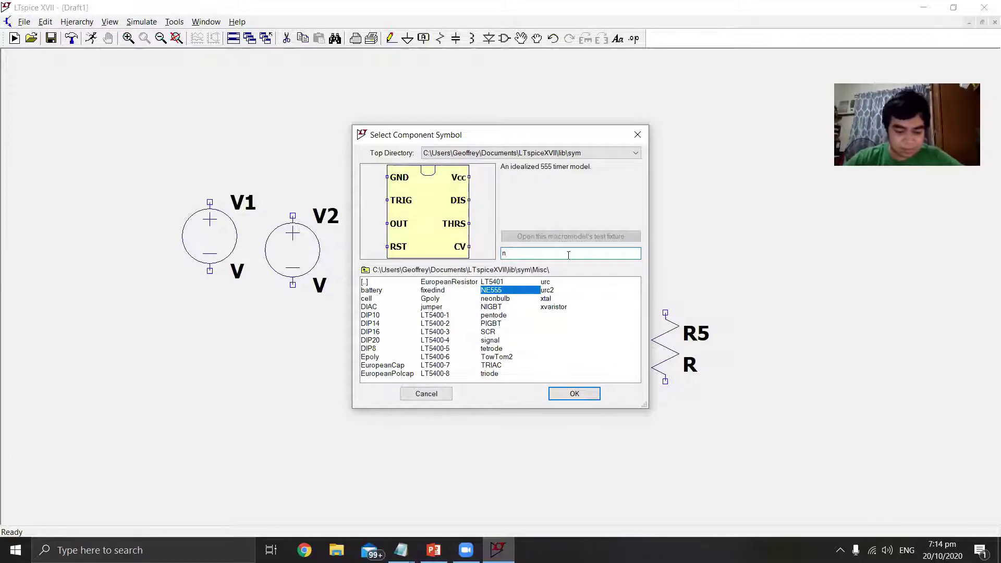
text(f)
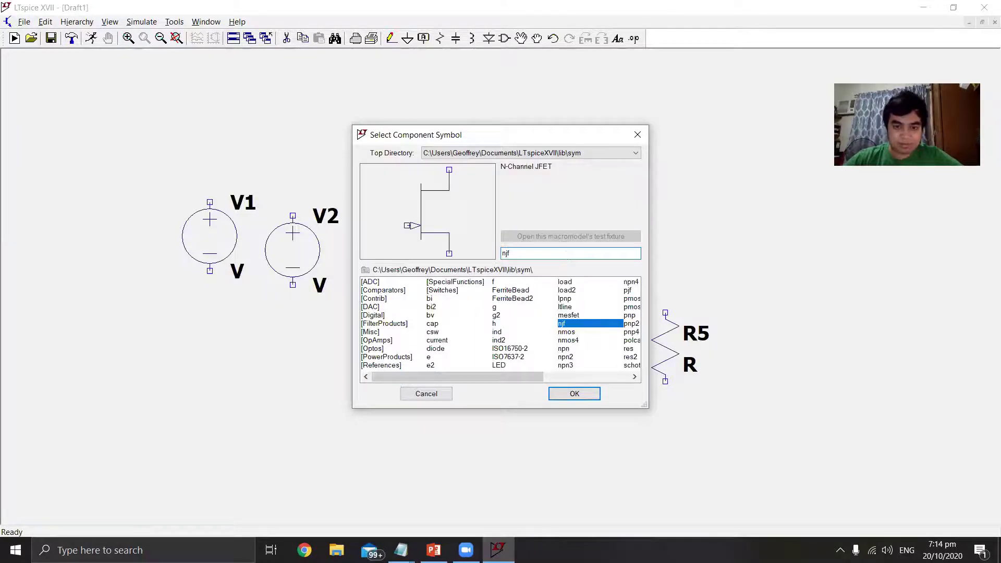
click(568, 394)
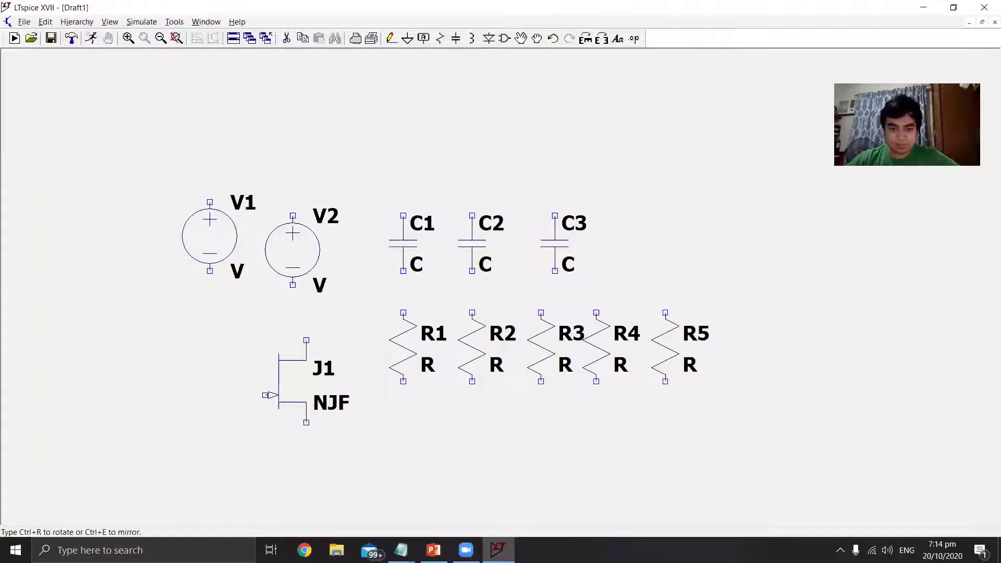
click(623, 202)
key(Escape)
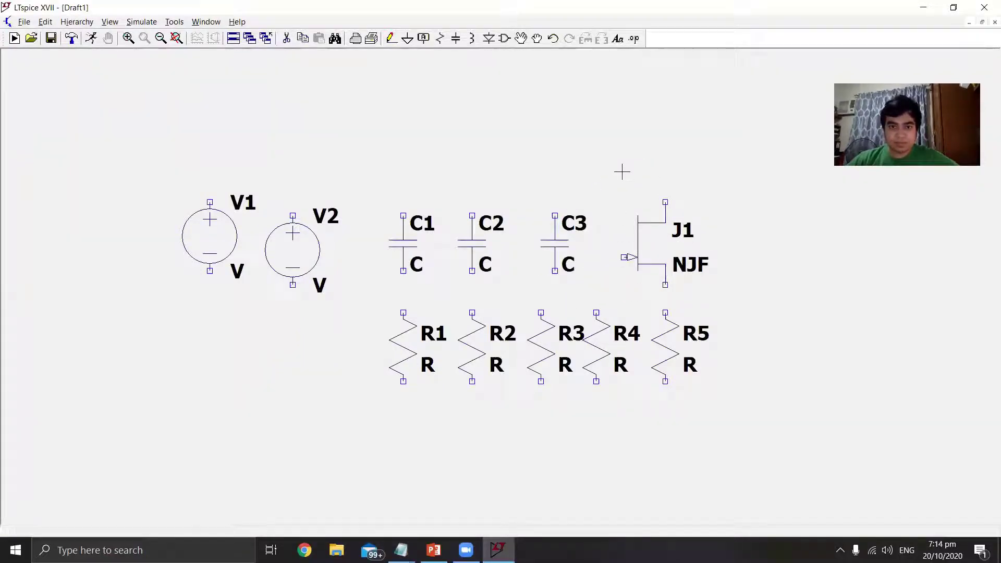
Step: Place one ground symbol below the row of resistors
click(407, 38)
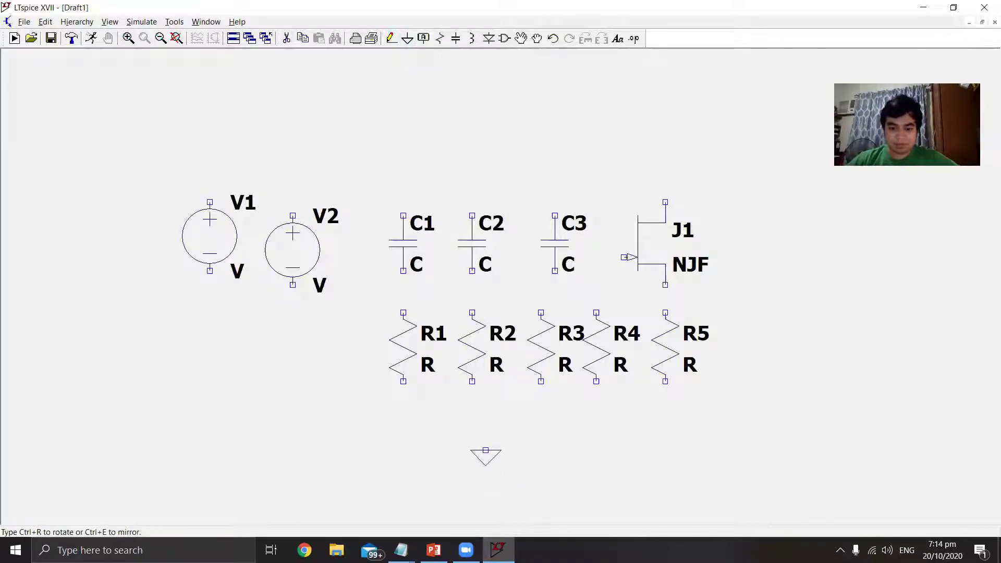
click(486, 450)
key(Escape)
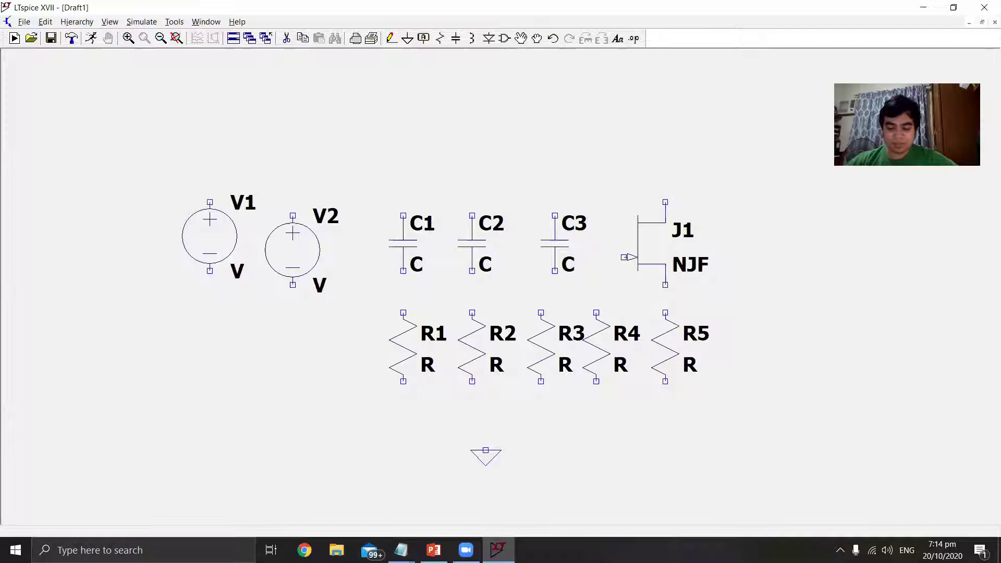
key(g)
key(Escape)
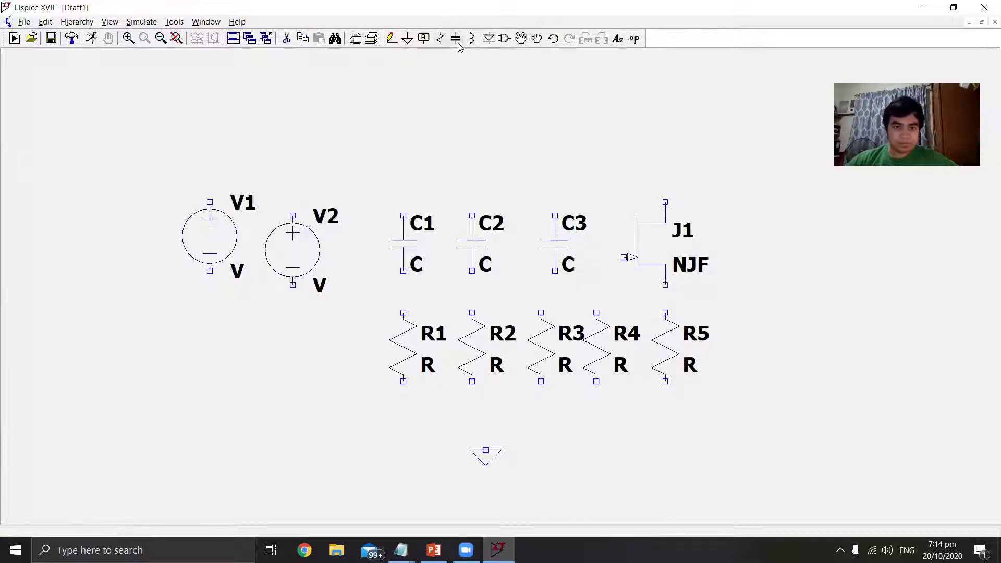
Step: Move voltage source V1 further left and V2 down below it, away from the capacitors
click(521, 38)
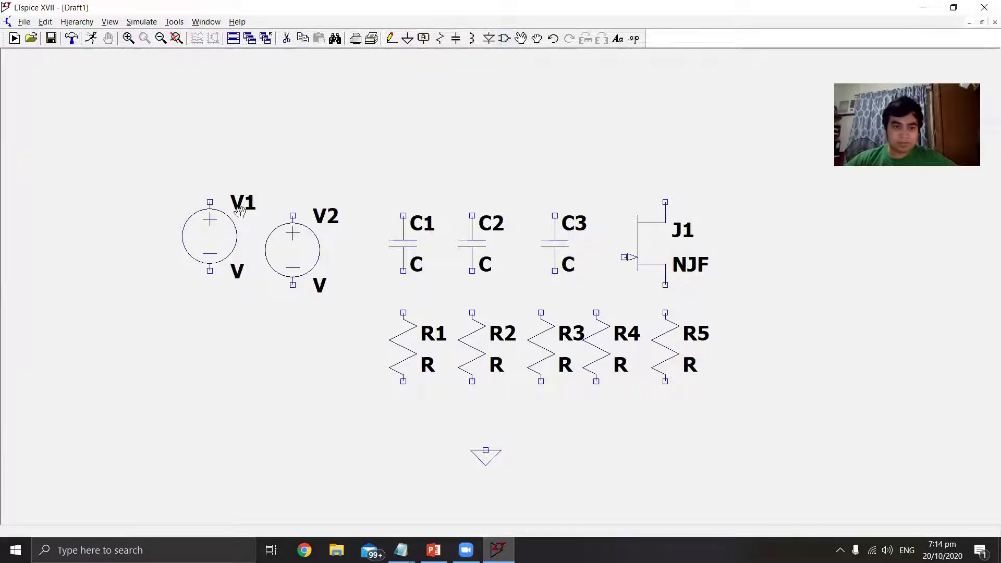
click(217, 242)
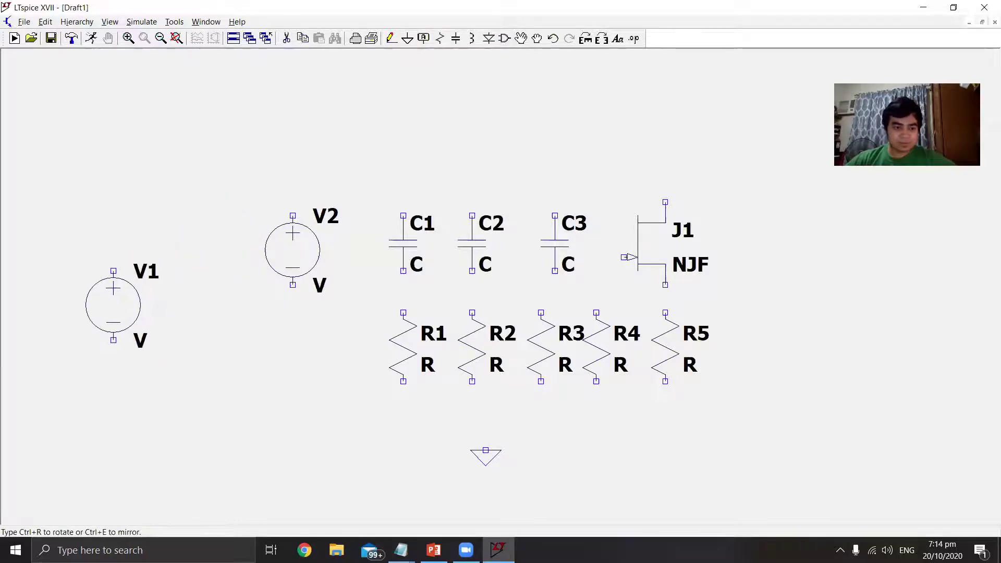
click(168, 236)
click(300, 245)
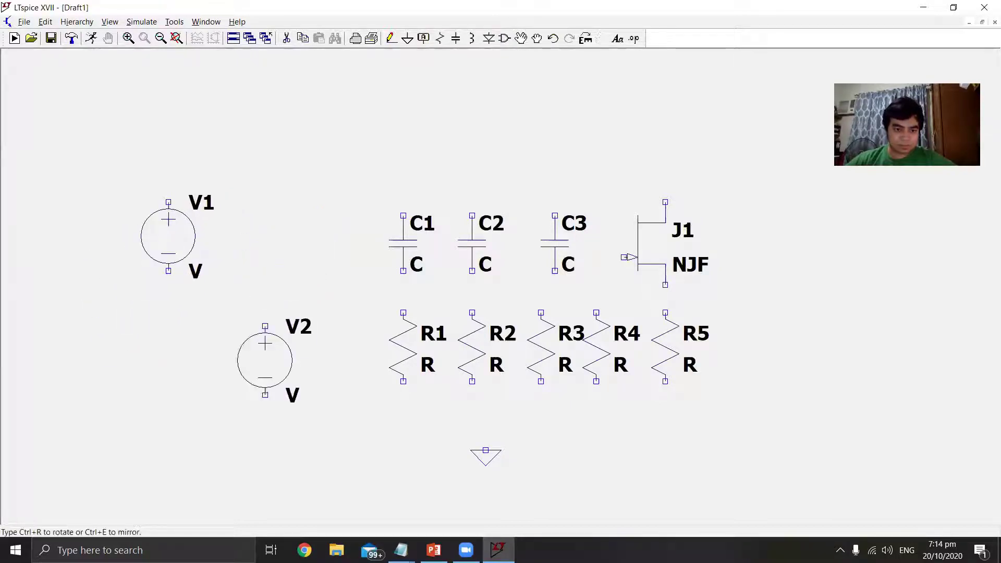
click(252, 360)
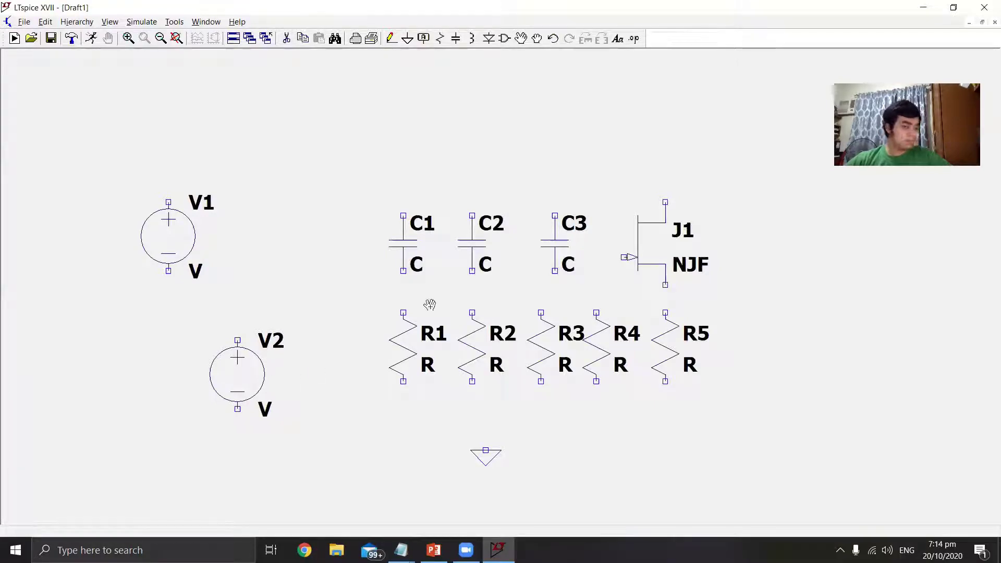
Step: Rotate capacitor C1 to horizontal and move it between source V2 and resistor R1
click(411, 245)
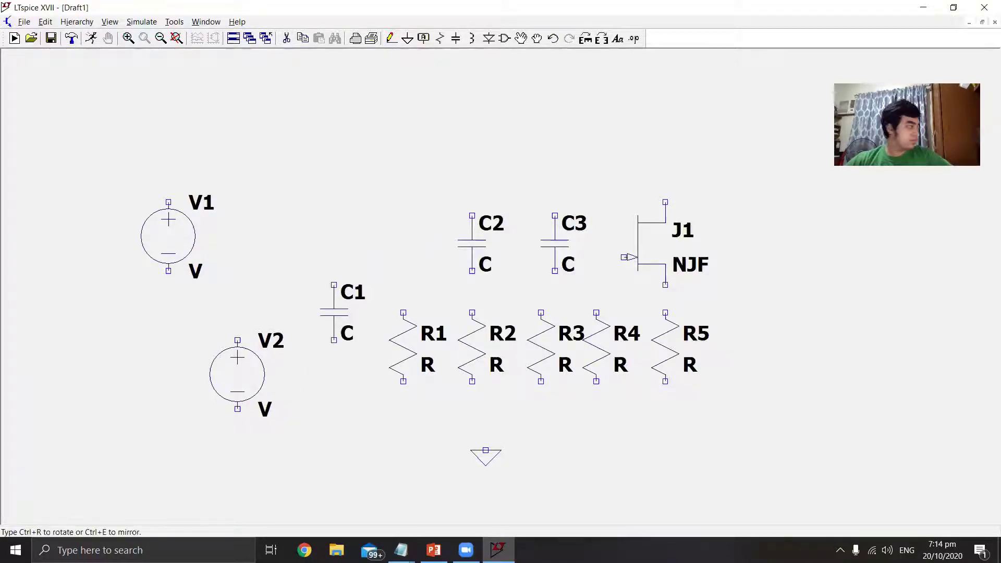
key(ctrl+r)
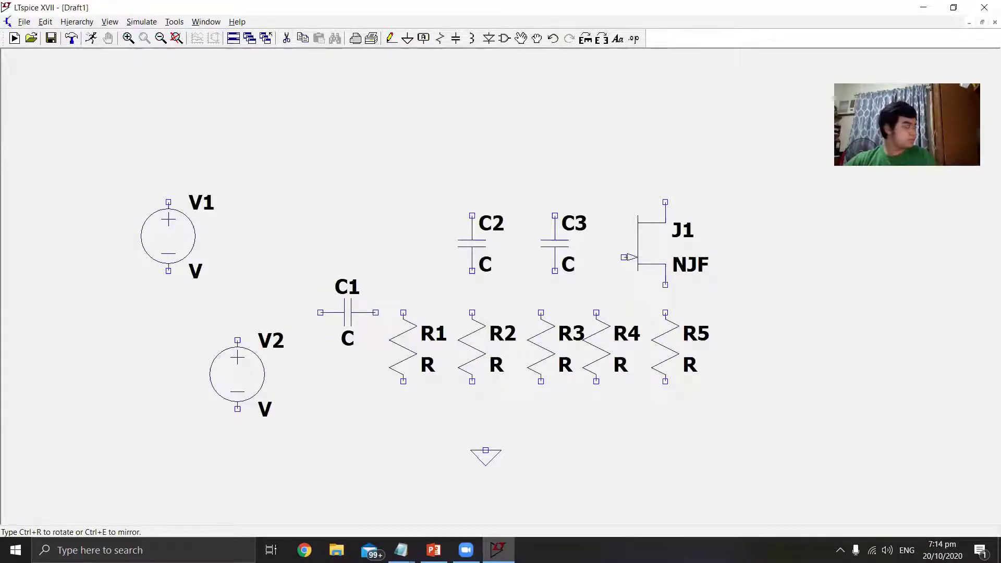
key(ctrl+r)
key(ctrl+r)
key(ctrl+r)
key(ctrl+r)
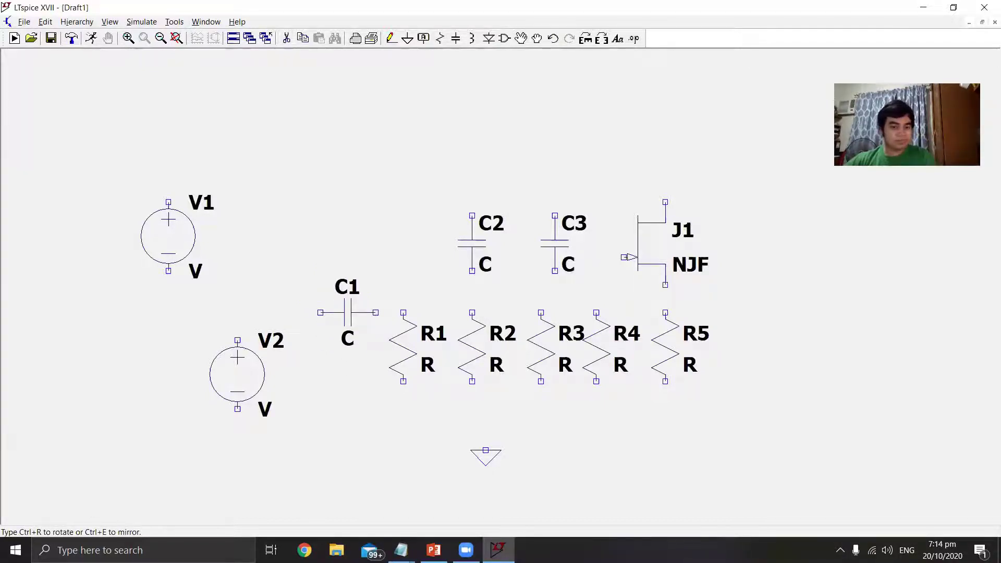
click(343, 288)
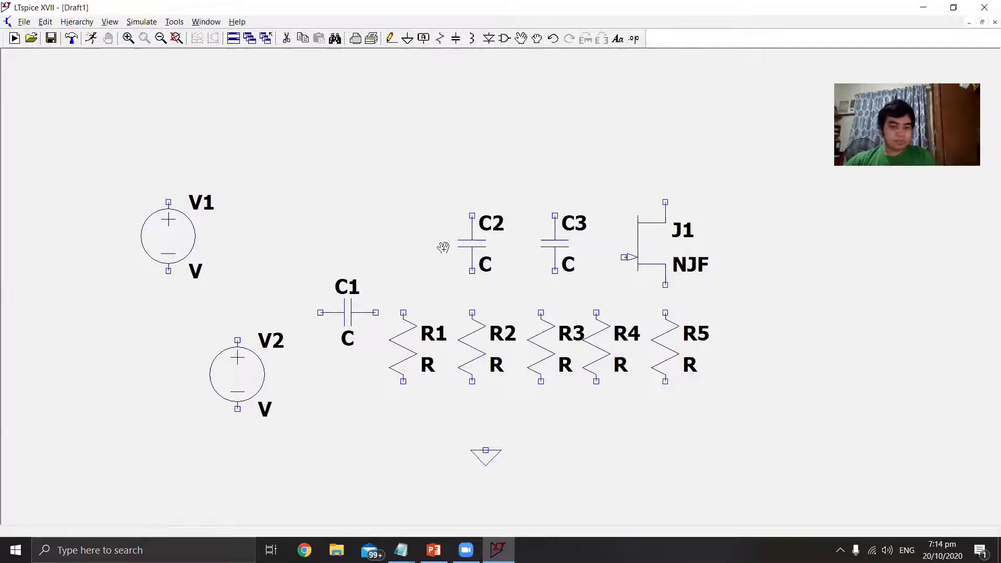
Step: Rotate capacitor C2 to horizontal and move it to the right of the JFET
click(475, 241)
key(ctrl+r)
click(767, 287)
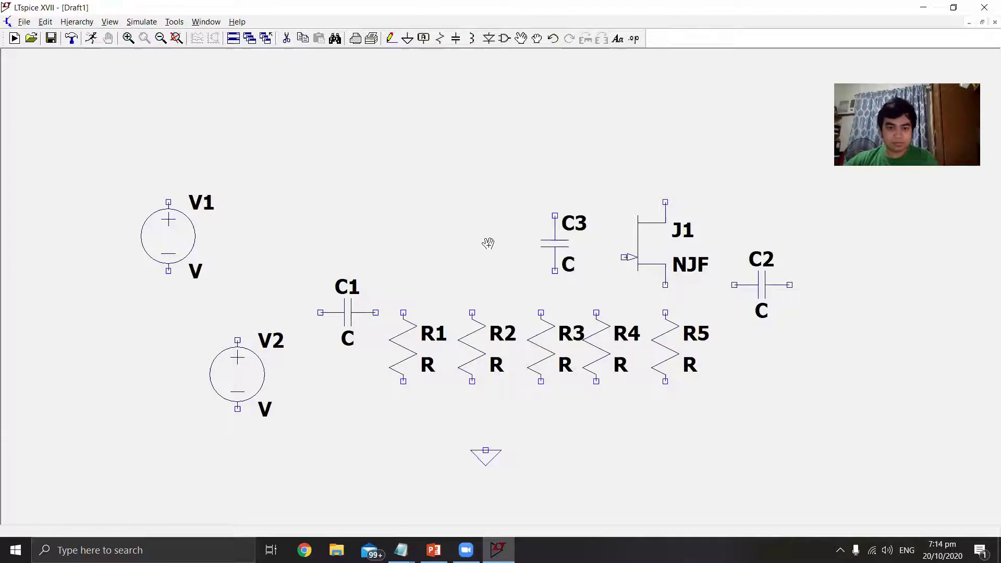
key(Escape)
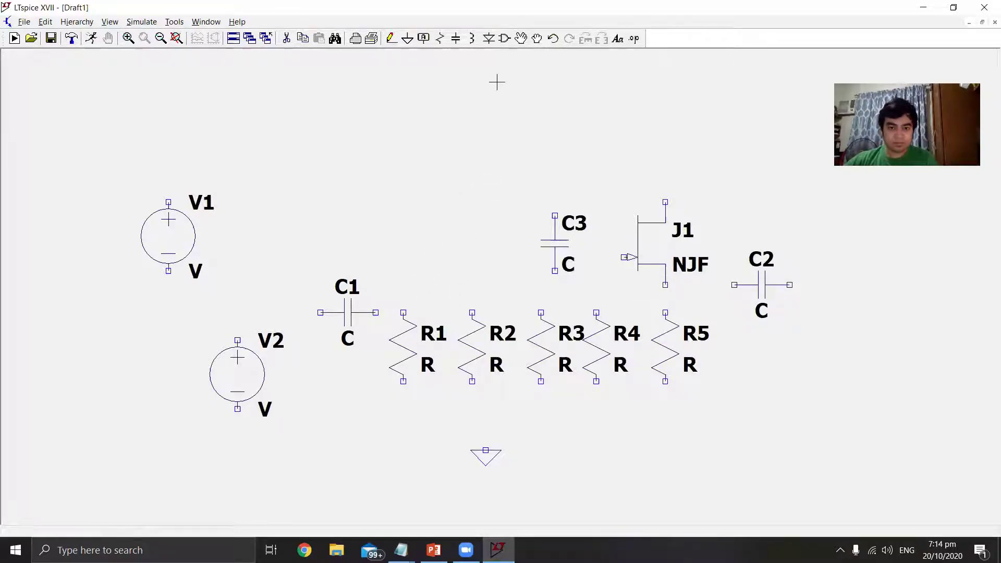
Step: Arrange R1 above R2 in one vertical column to the right of capacitor C1, leaving a gap between them
drag(410, 361, 451, 208)
drag(472, 359, 445, 387)
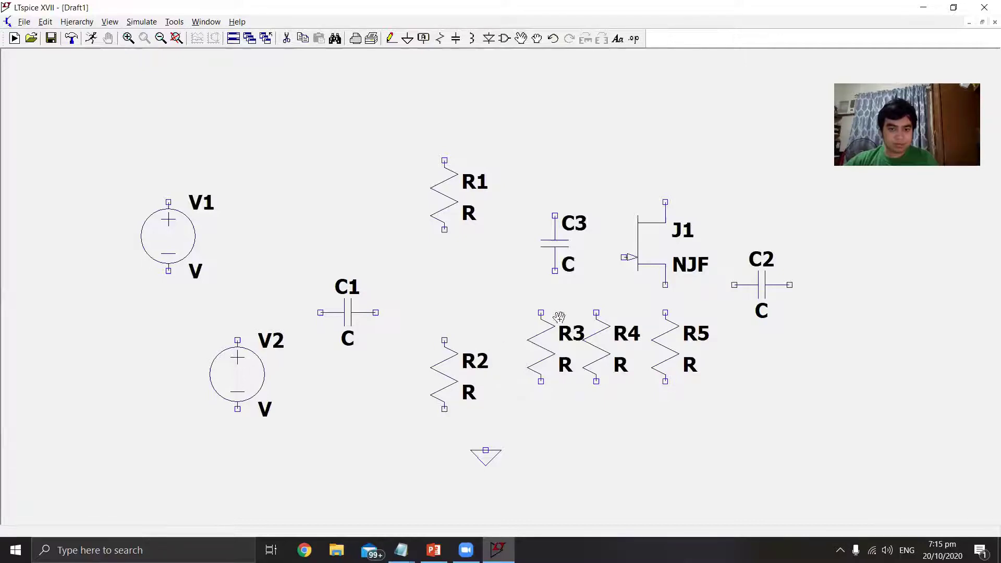
Step: Move capacitor C3 below resistor R4
mouse_move(564, 256)
mouse_down()
mouse_move(574, 453)
mouse_move(553, 289)
mouse_move(562, 264)
mouse_up()
click(521, 38)
click(555, 241)
click(597, 464)
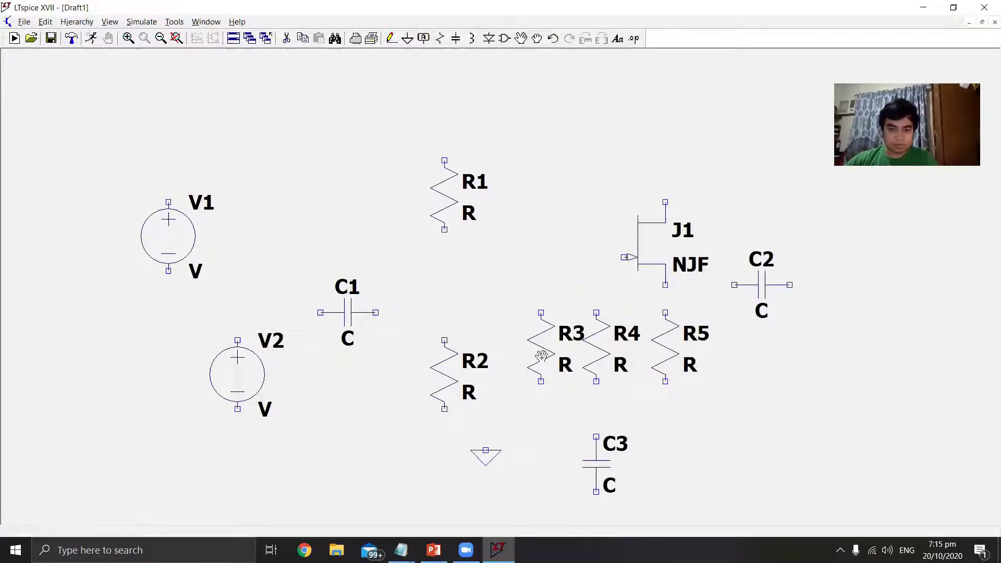
Step: Stack R3, JFET J1 and R4 in one vertical column to the right of R1 and R2, with J1 in the middle
click(541, 346)
click(582, 194)
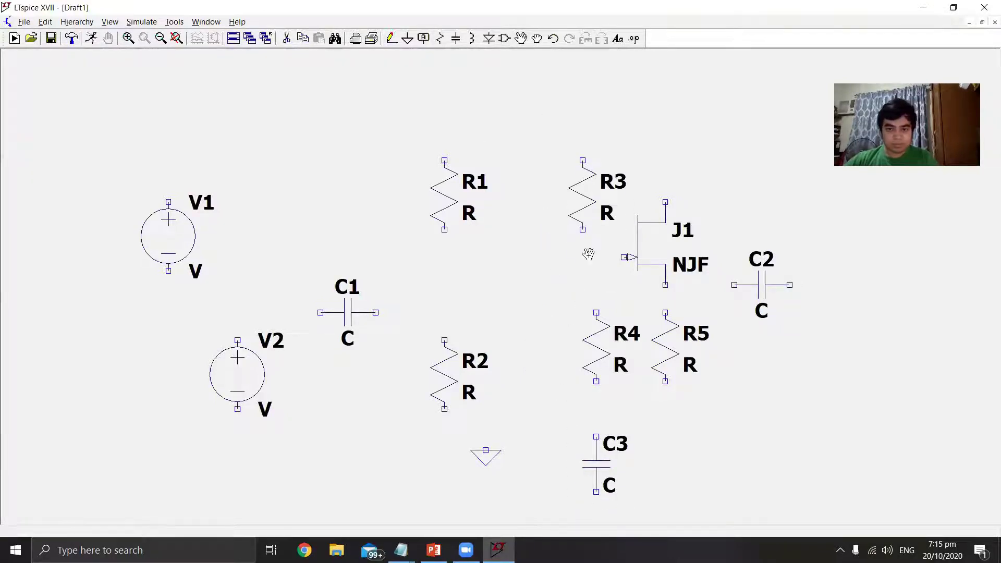
click(598, 343)
click(584, 370)
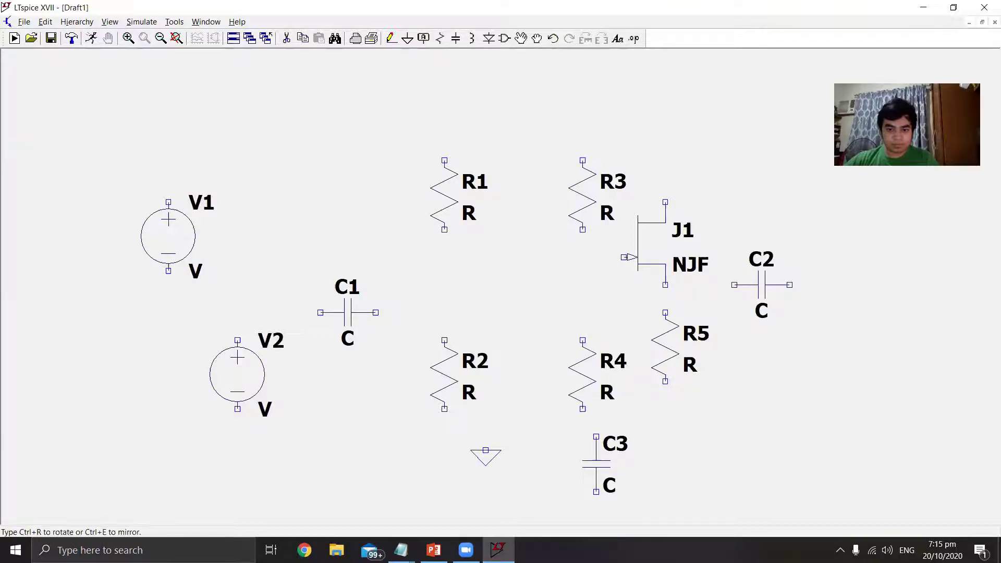
click(635, 248)
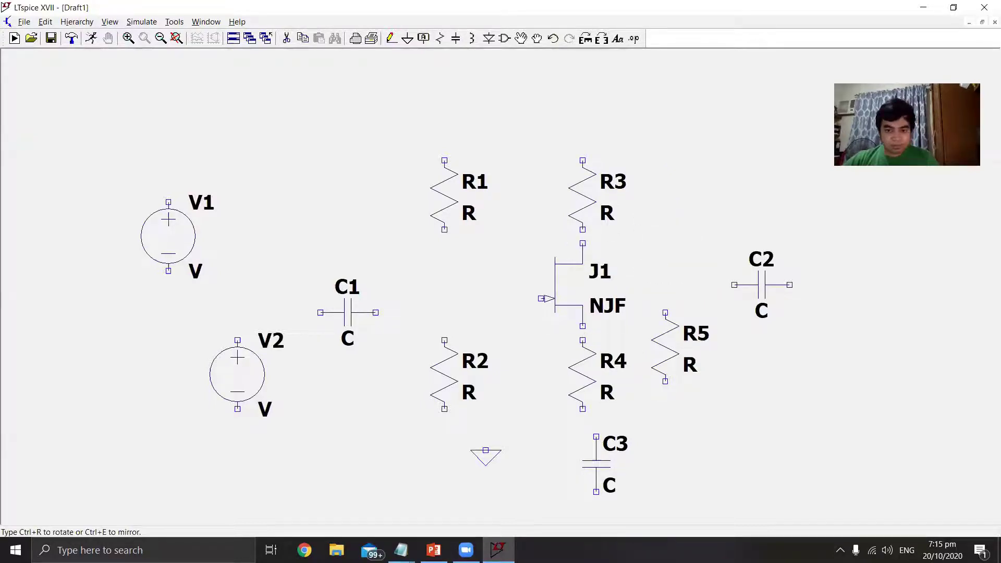
click(555, 284)
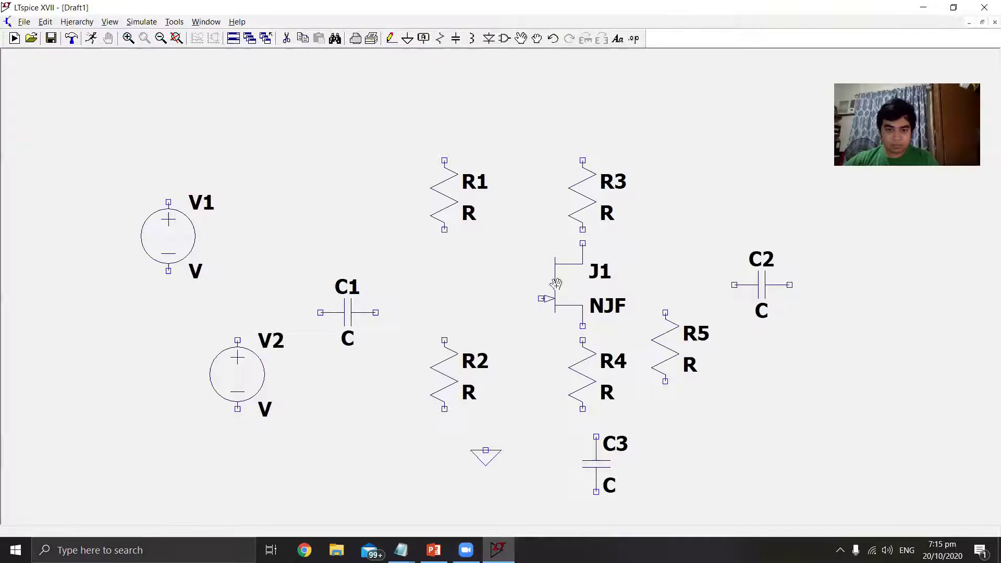
Step: Move capacitor C3 to the lower right of resistor R5, below capacitor C2
click(600, 462)
click(793, 408)
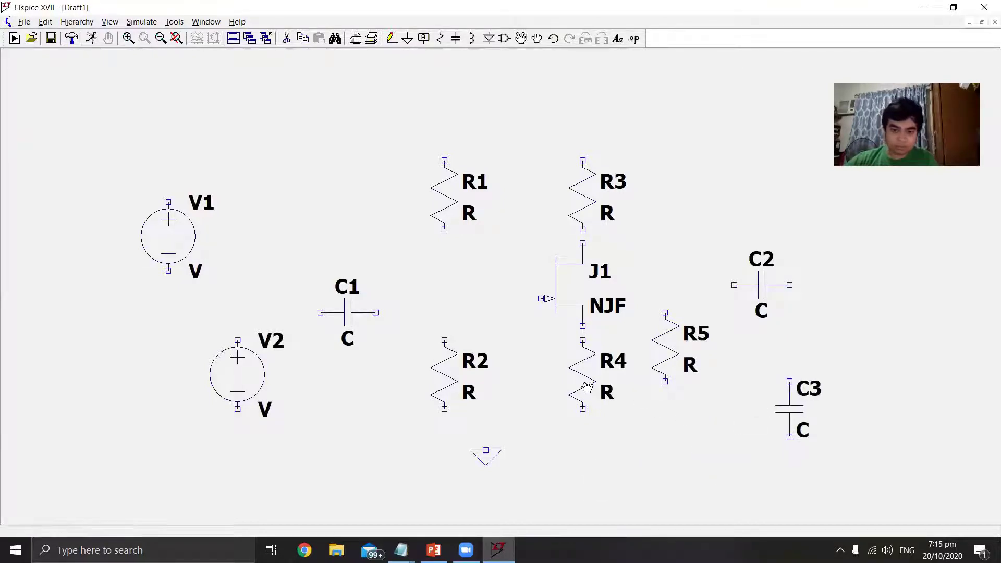
Step: Move JFET J1, resistor R4 and resistor R2 down, leaving gaps around J1 and R2 level with R4
click(591, 388)
click(591, 402)
click(580, 280)
click(580, 294)
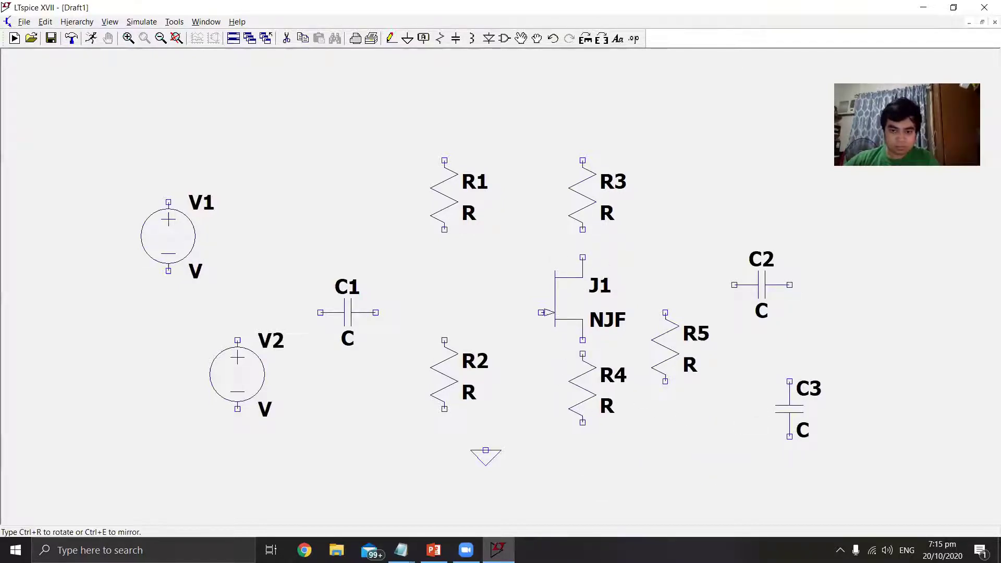
click(586, 388)
click(586, 405)
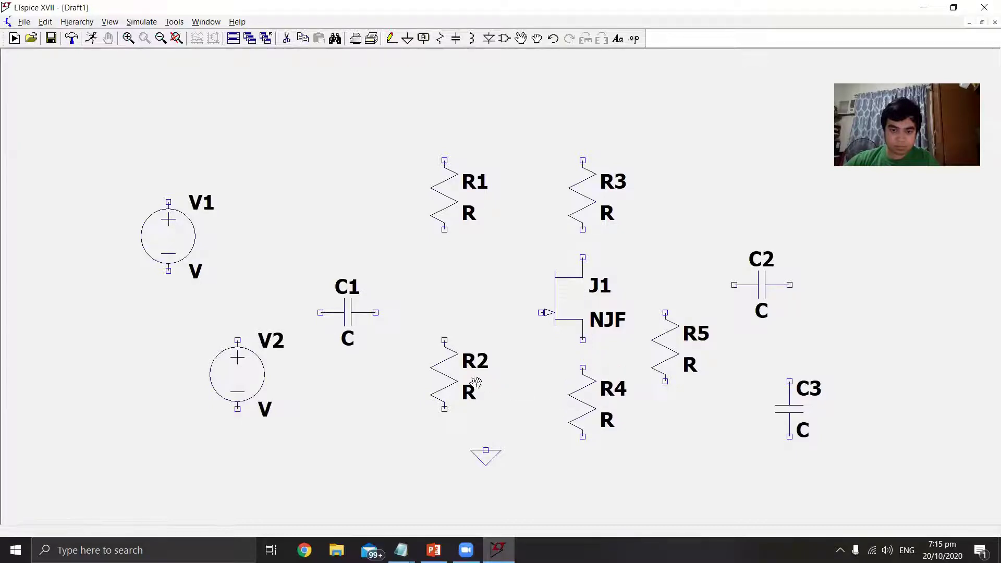
click(444, 376)
click(445, 404)
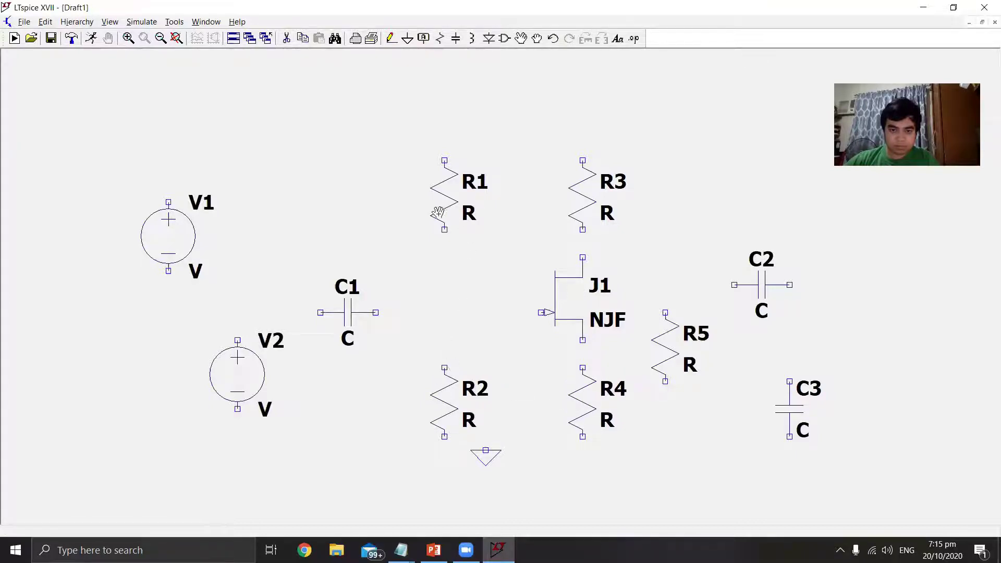
click(756, 284)
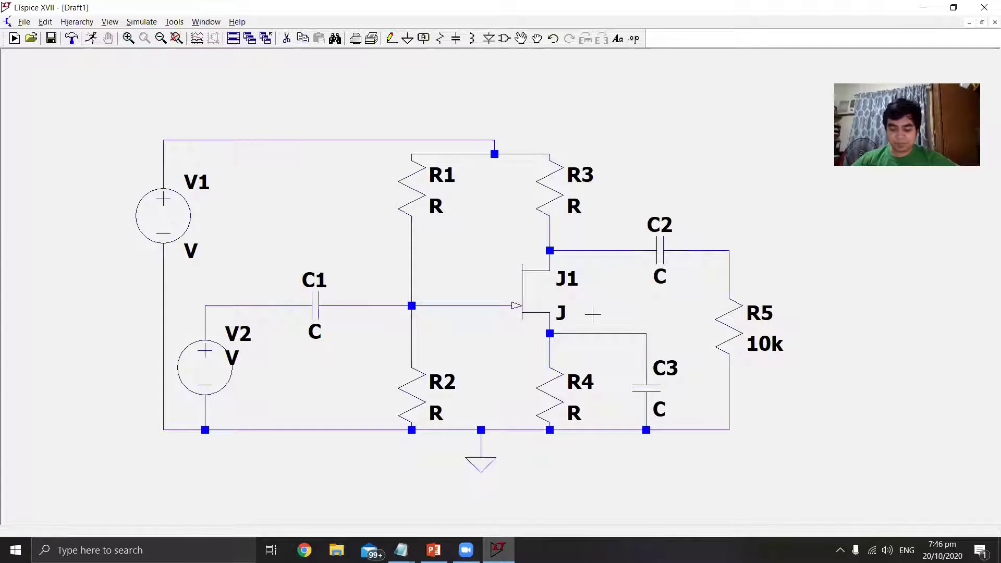
Step: Label the wire at the gate of JFET J1 as net G
click(424, 40)
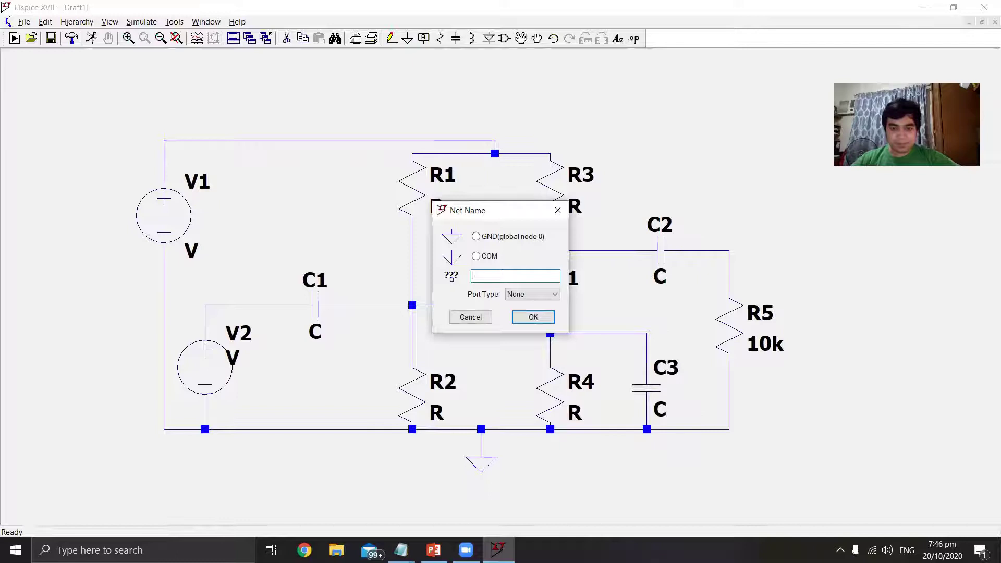
click(533, 317)
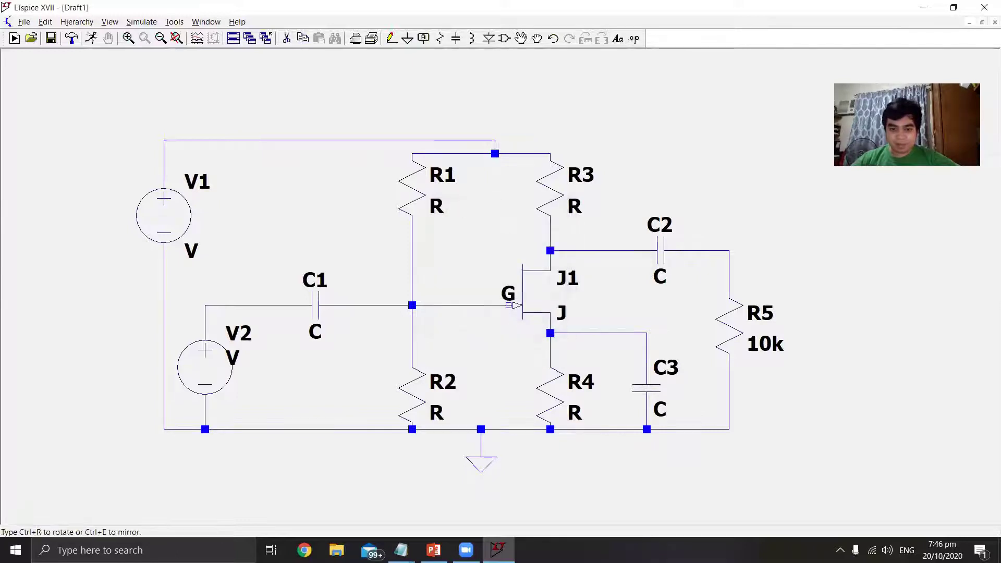
click(494, 305)
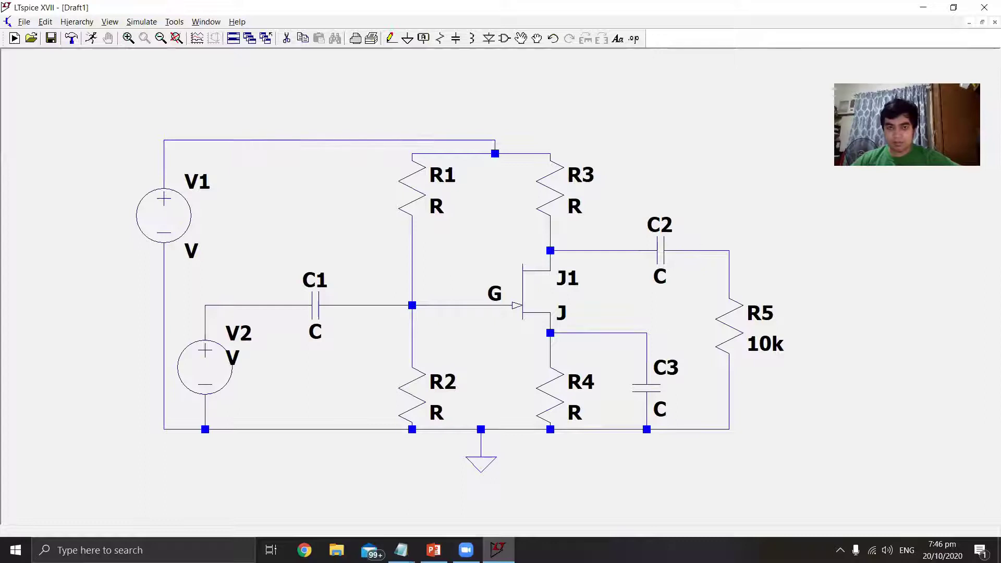
Step: Label the source node of J1, above resistor R4, as net S
click(425, 40)
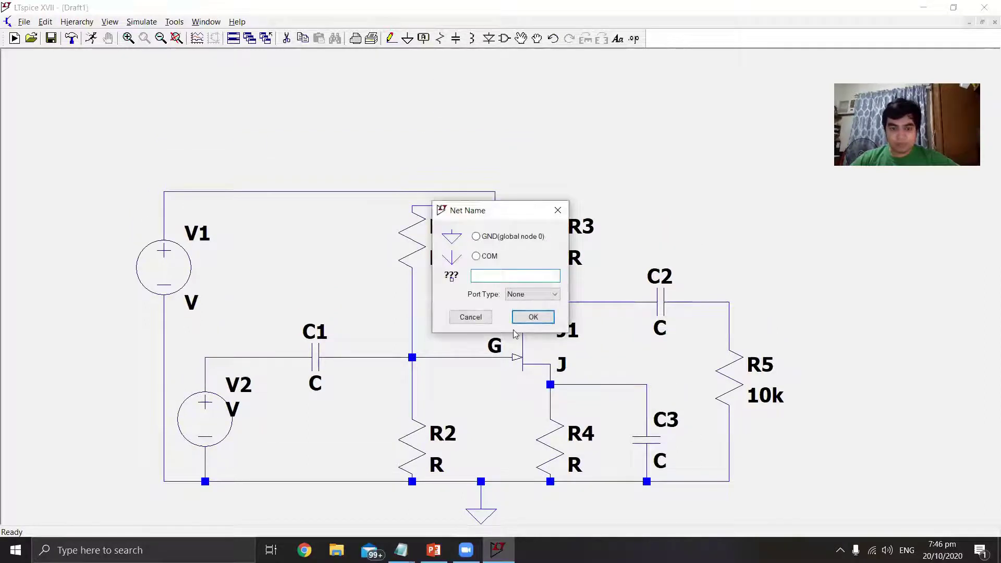
text(S)
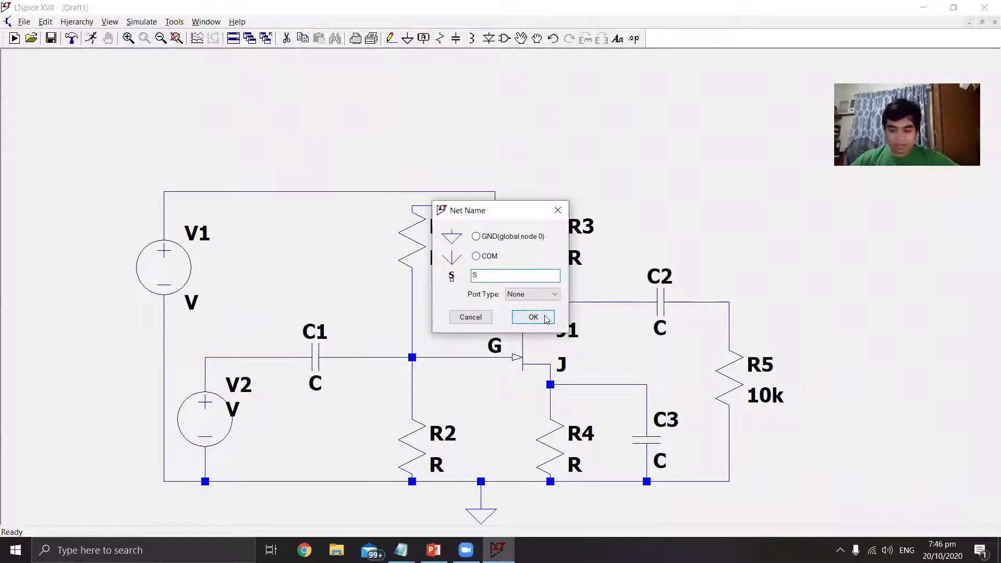
click(533, 317)
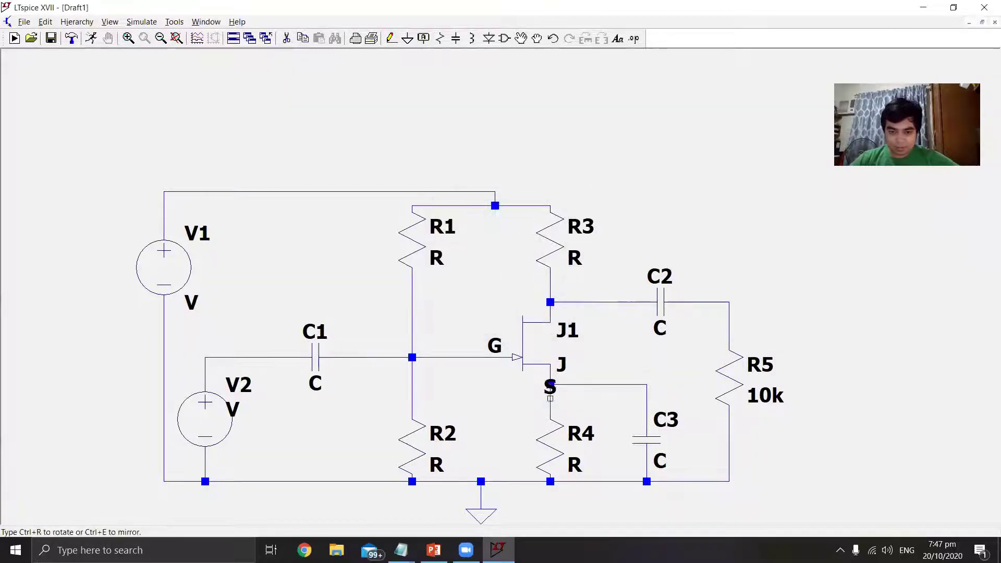
click(550, 384)
right_click(626, 359)
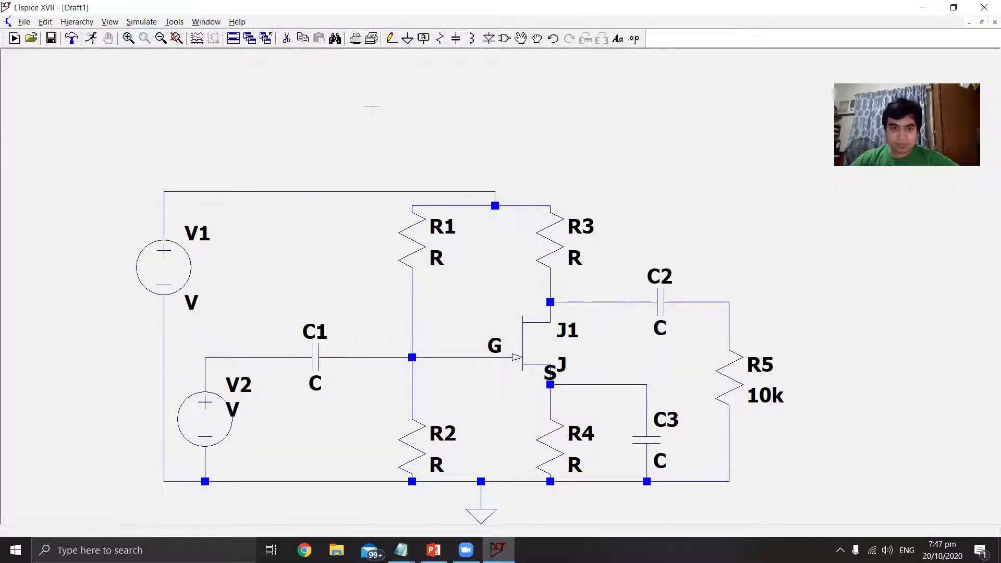
Step: Label the drain node of J1, below resistor R3, as net D
click(423, 38)
text(D)
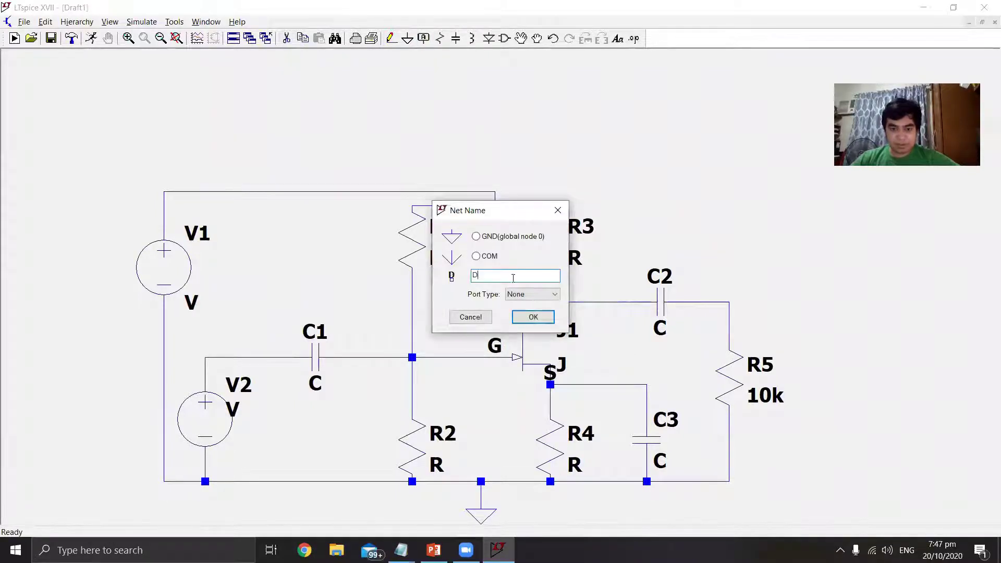
click(533, 318)
click(551, 302)
key(Escape)
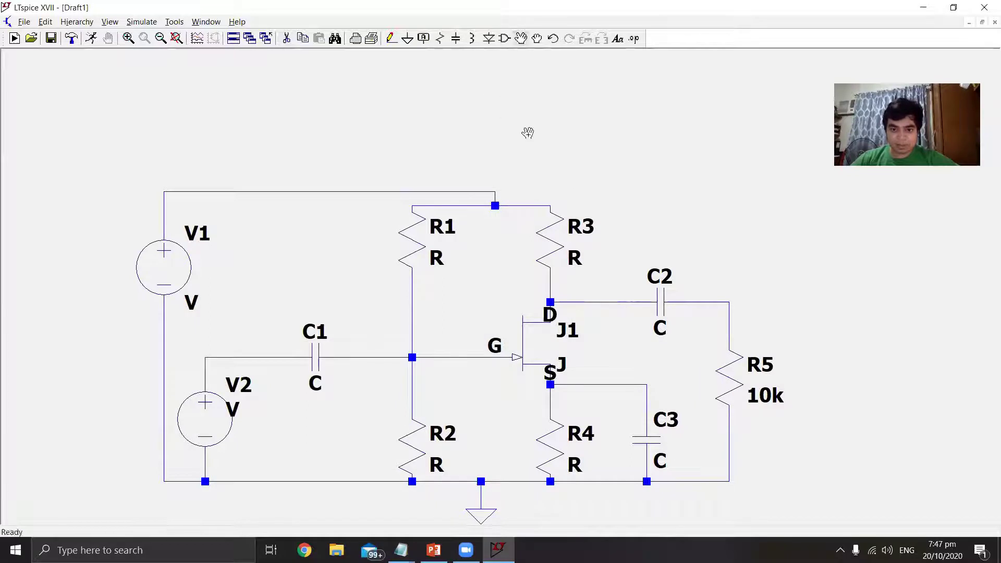
Step: Rotate the D and S net labels to vertical, with D above the drain node and S below the source node
click(551, 313)
click(551, 300)
key(ctrl+r)
click(547, 387)
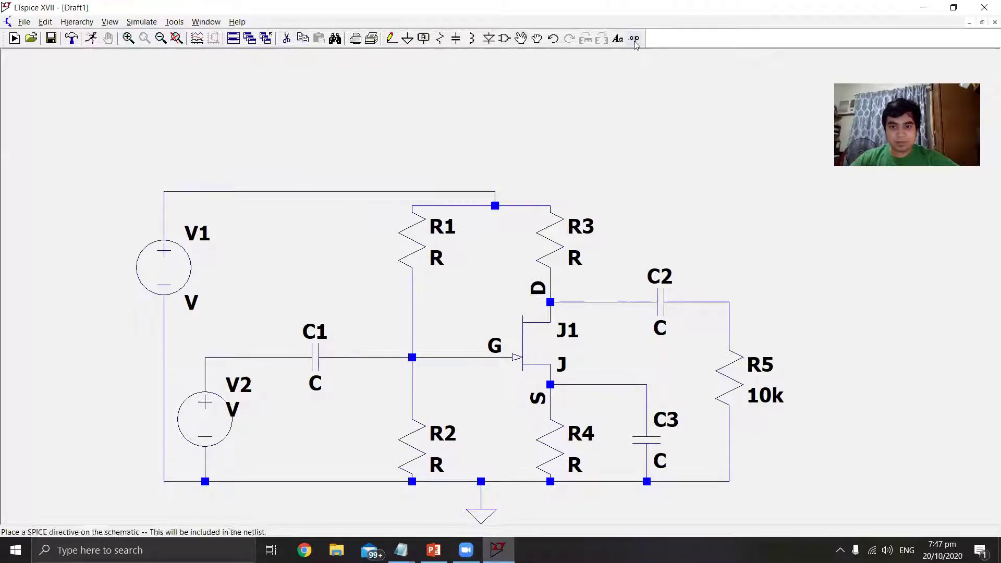
Step: Label the wire corner between source V2 and capacitor C1 as net Vin
click(429, 42)
text(Vin)
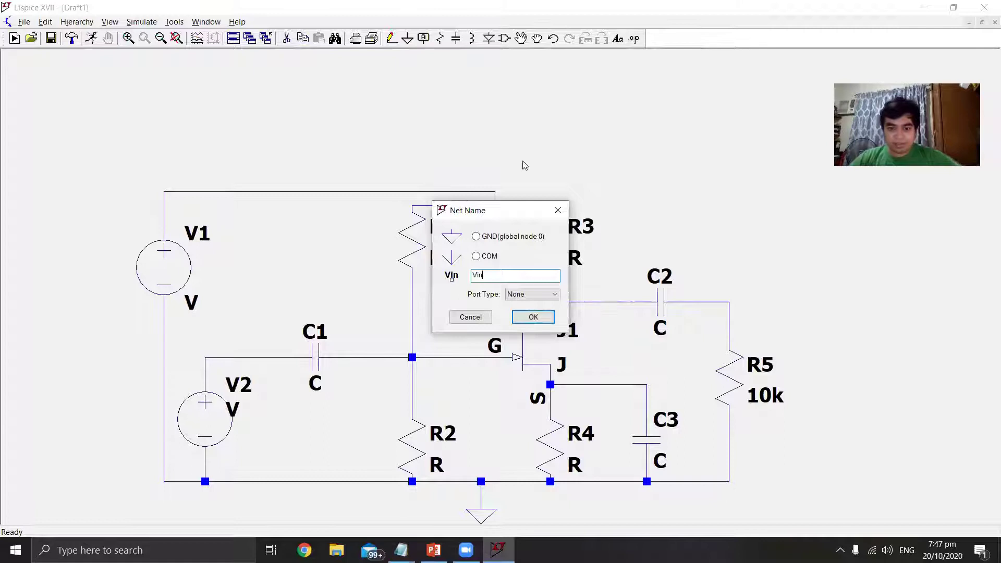
click(533, 316)
click(205, 357)
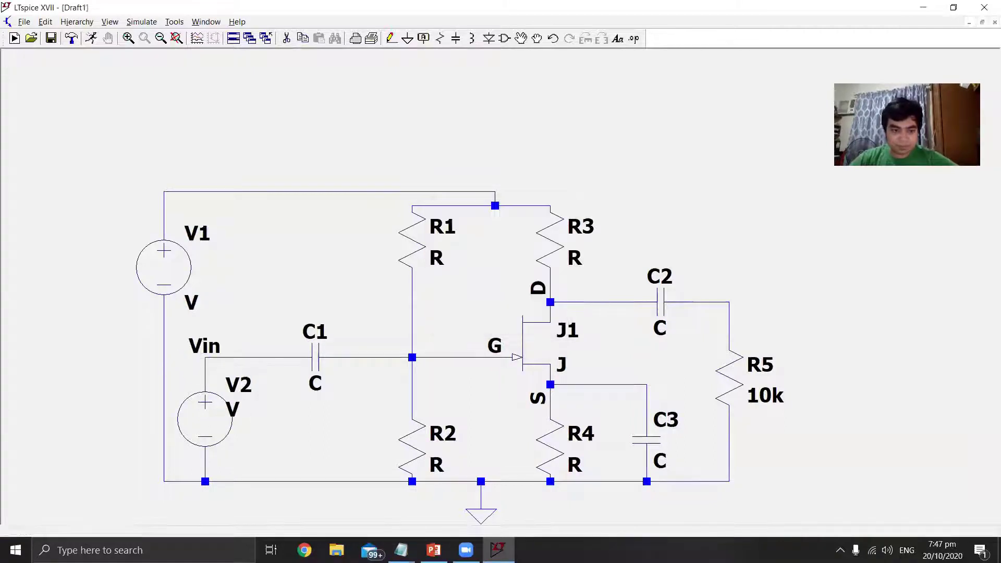
Step: Label the wire corner between capacitor C2 and resistor R5 as net Vout
click(424, 39)
text(Vout)
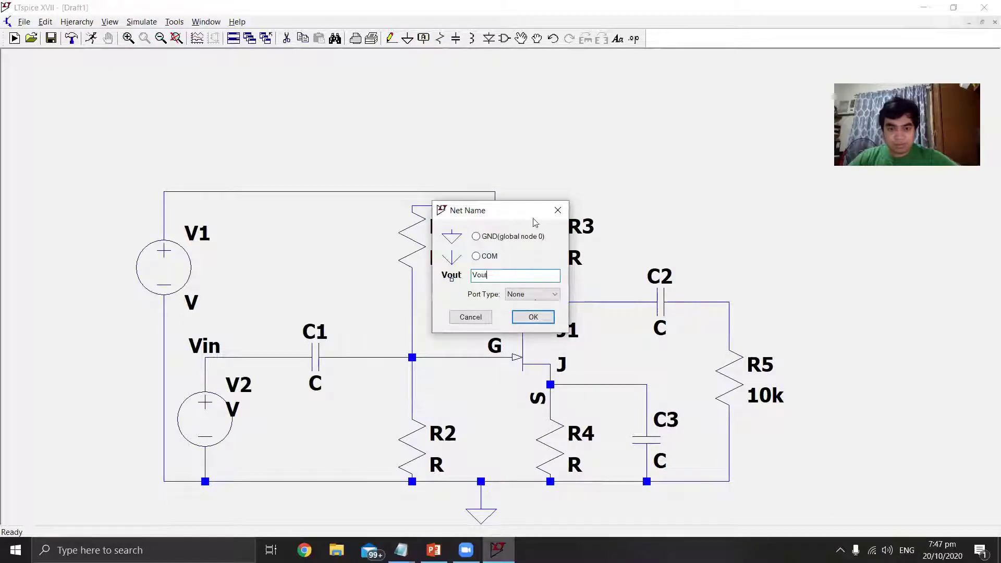
click(533, 317)
click(729, 302)
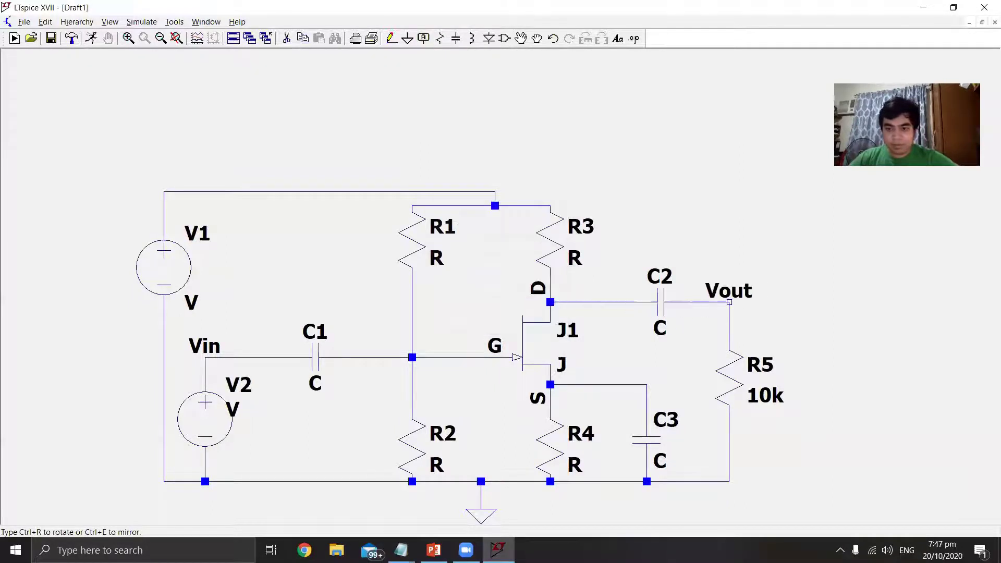
key(Escape)
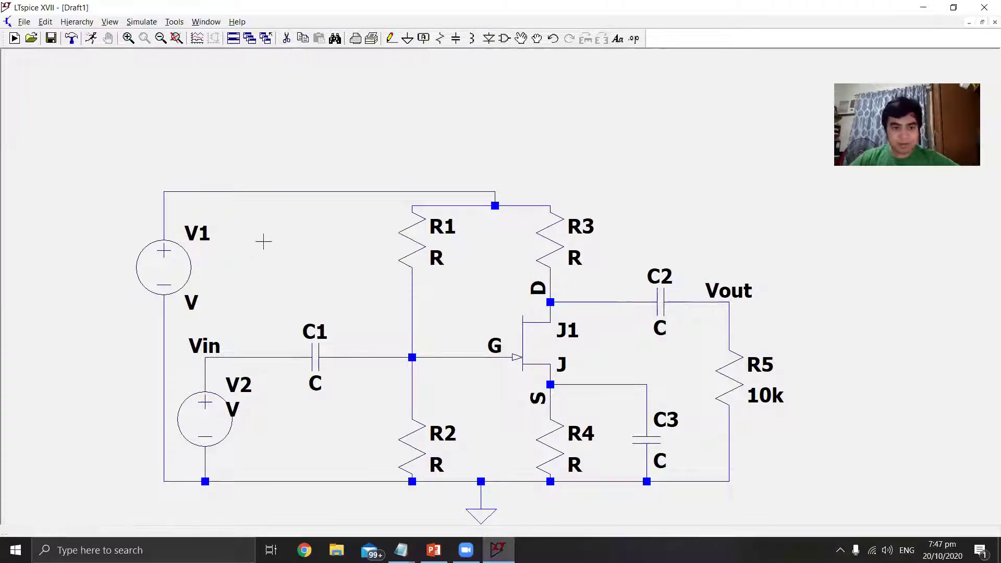
right_click(192, 261)
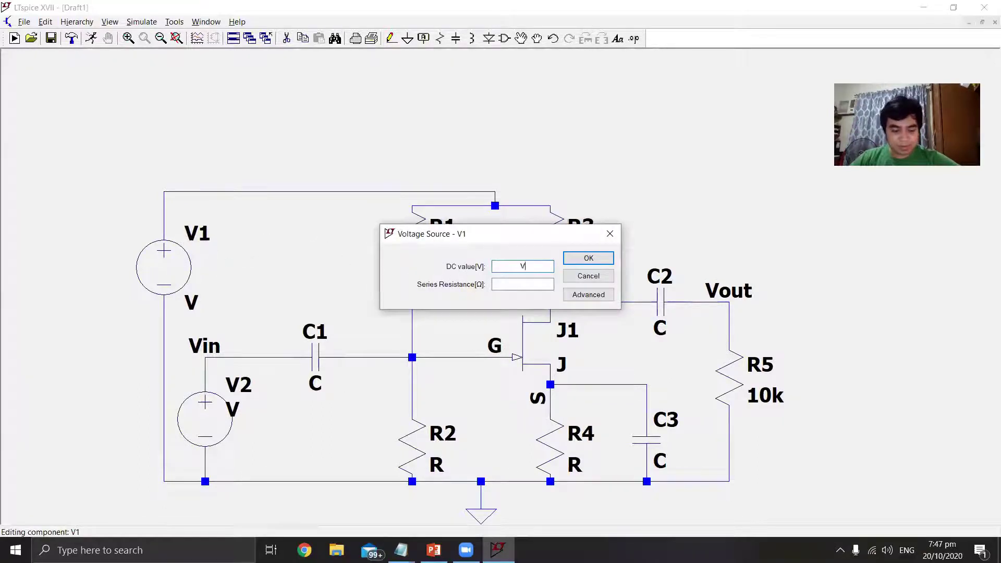
text(VDD)
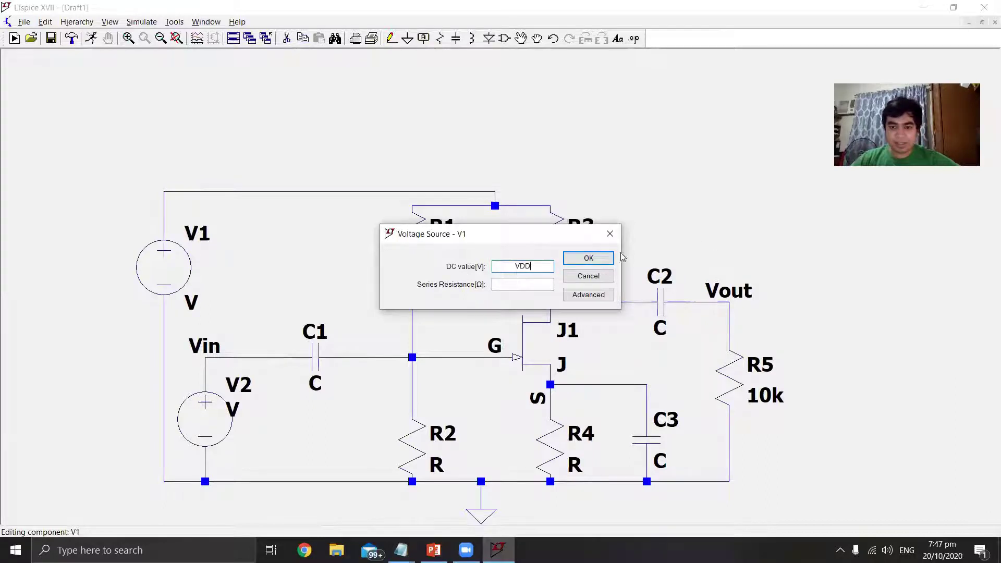
click(588, 258)
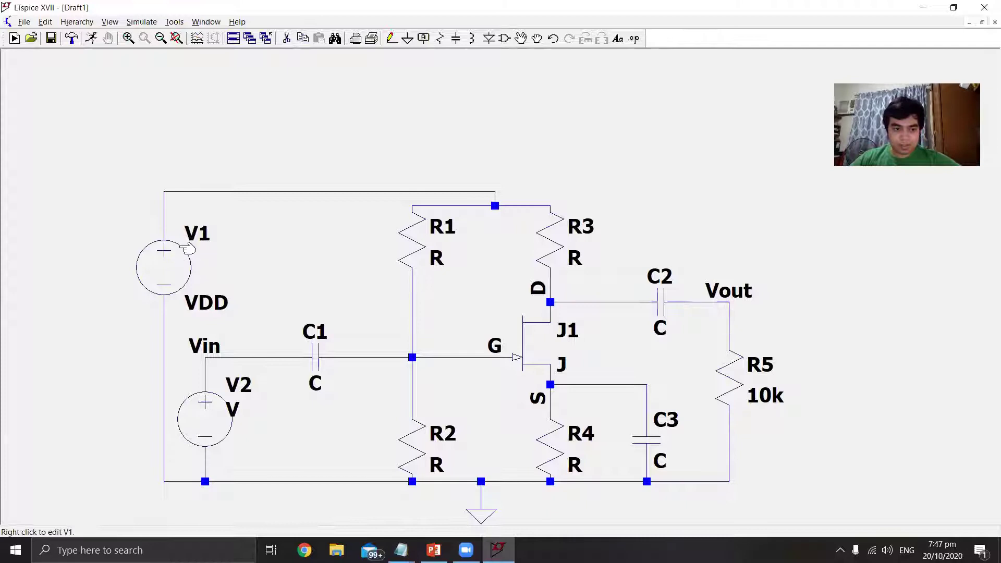
right_click(175, 264)
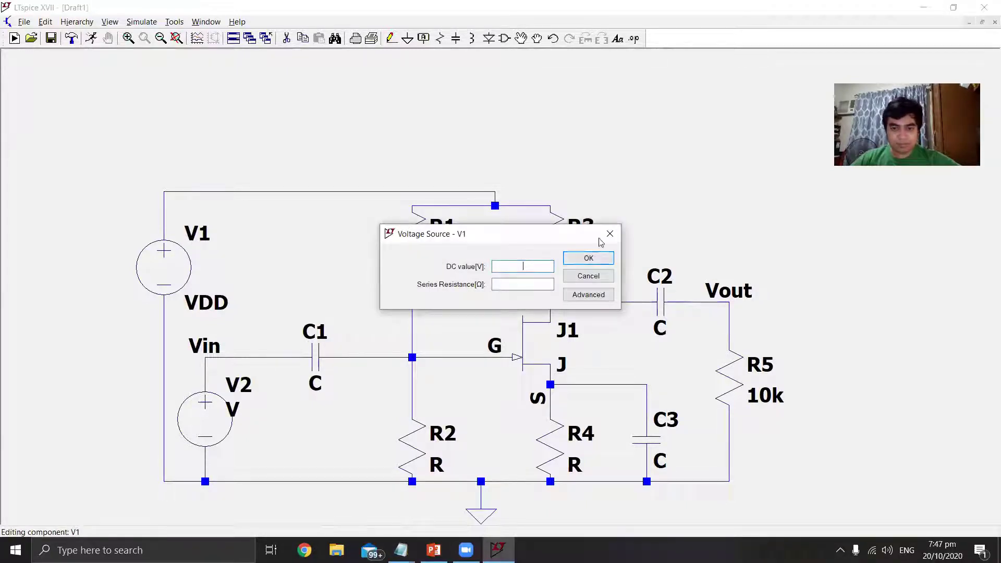
click(577, 257)
right_click(180, 263)
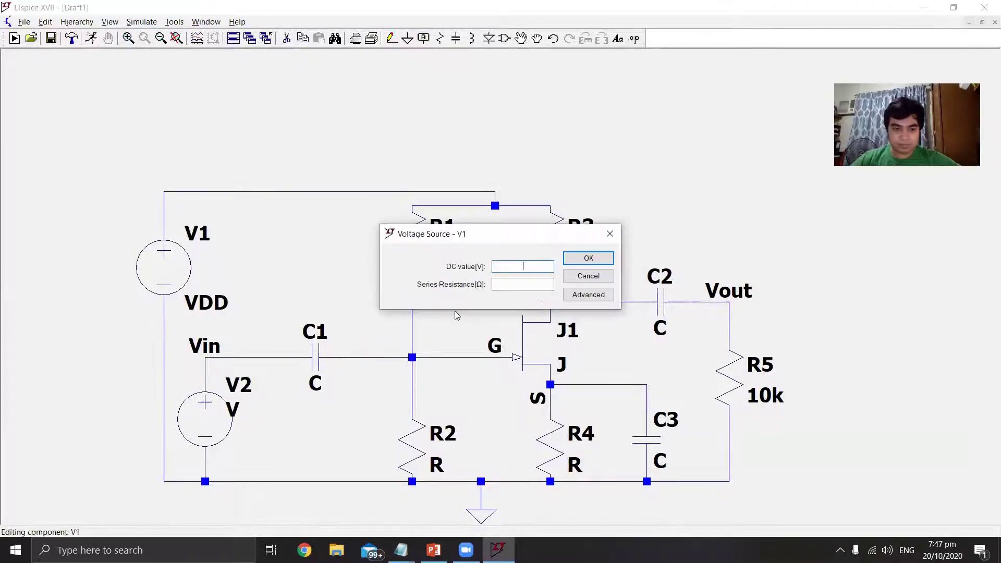
click(609, 236)
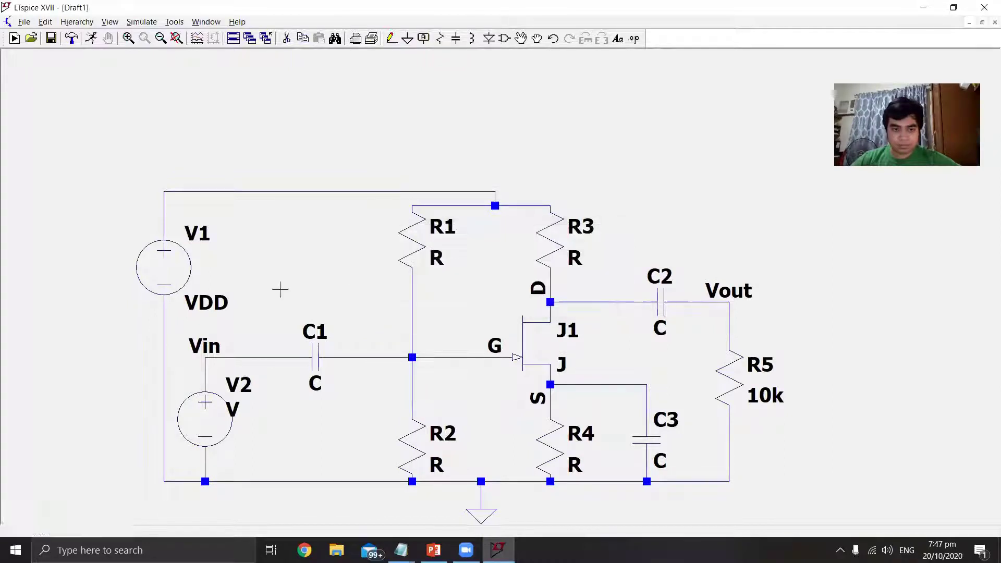
right_click(198, 302)
text(V)
click(587, 252)
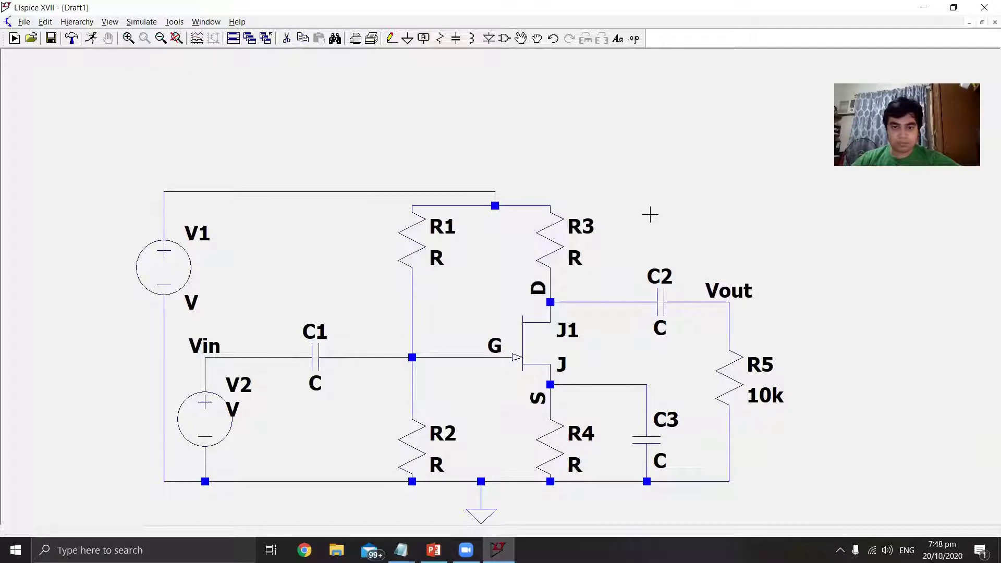
Step: Set the DC value of voltage source V1 to 16 and rename the source VDD
drag(647, 213, 633, 167)
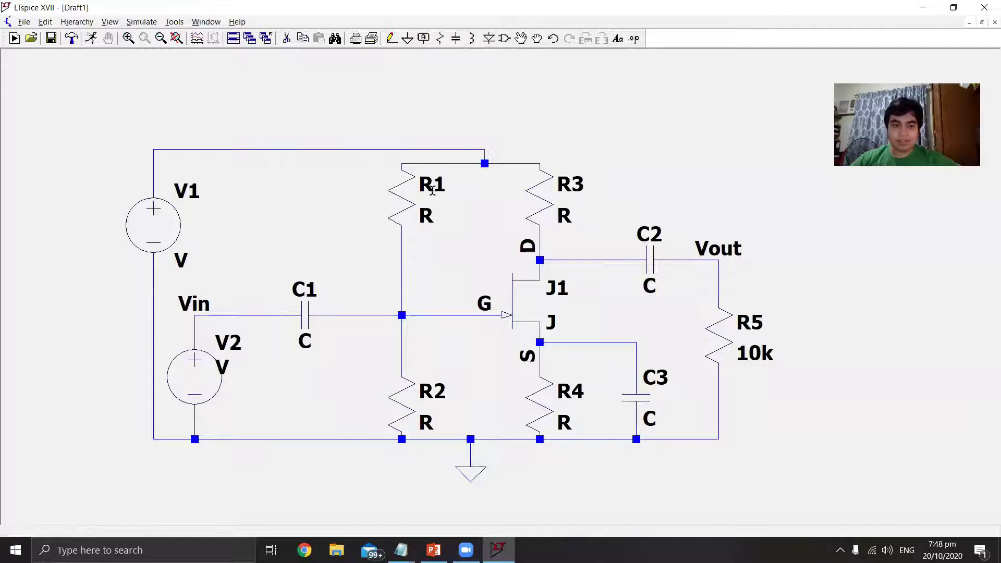
right_click(154, 216)
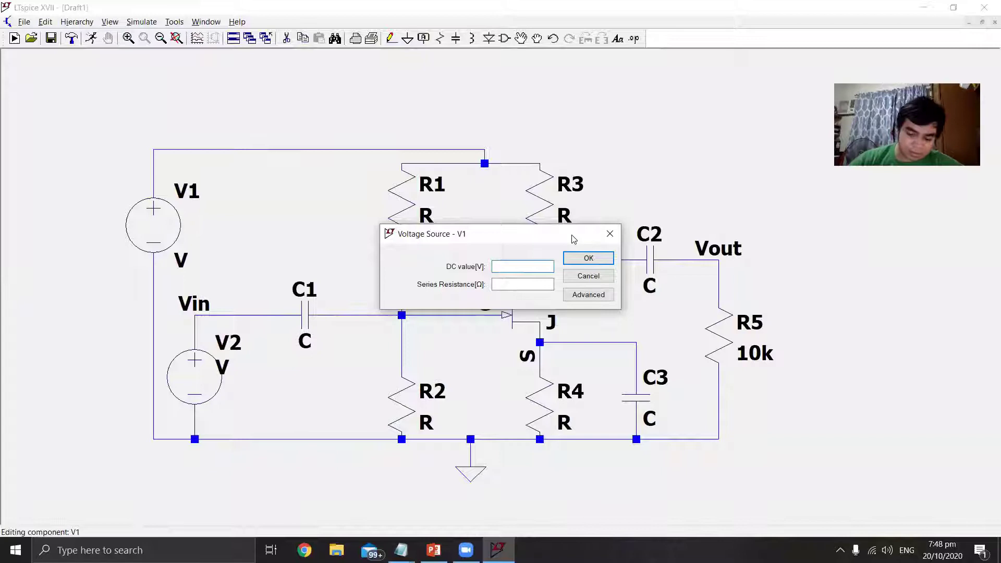
text(16)
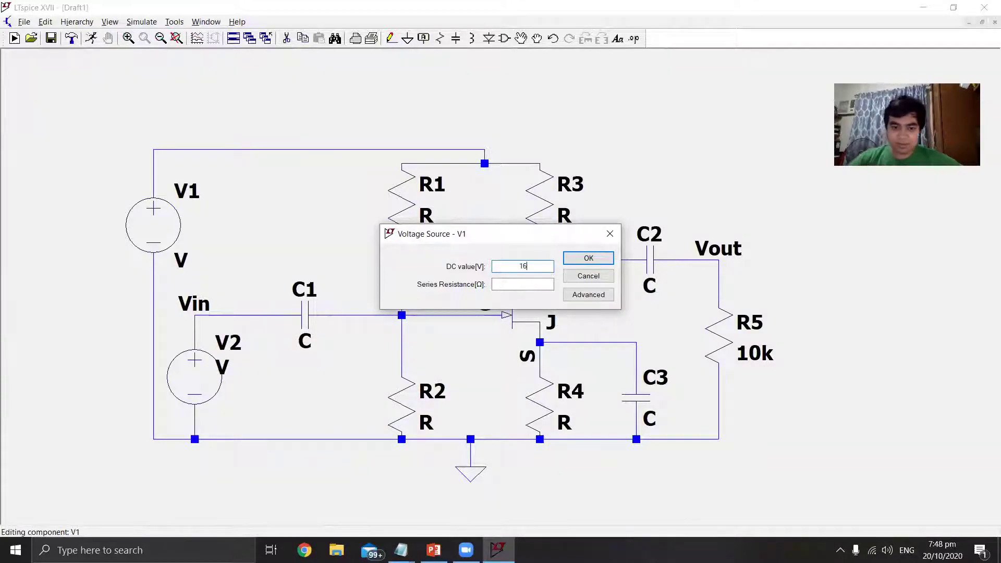
key(Return)
right_click(191, 192)
text(VDD)
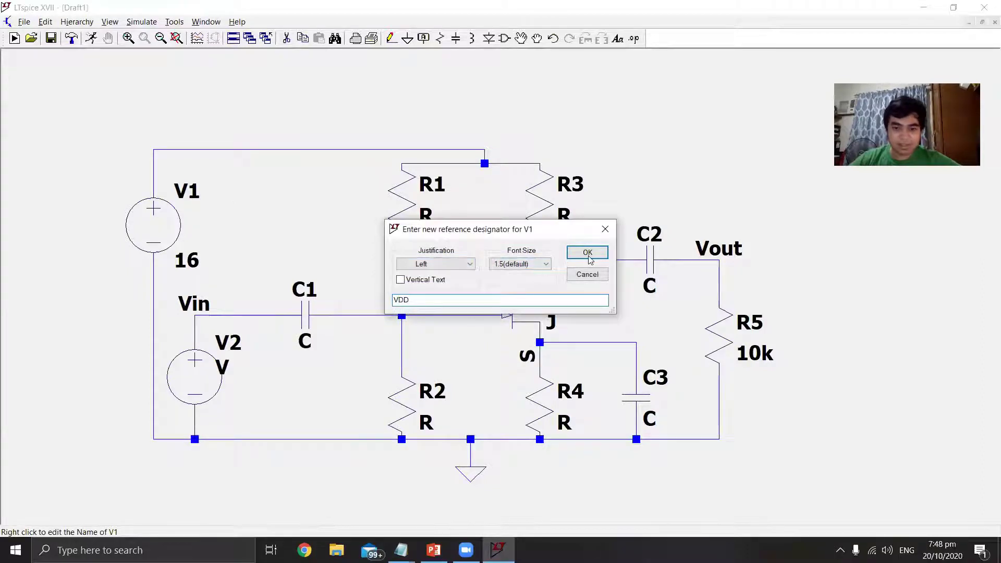
click(588, 255)
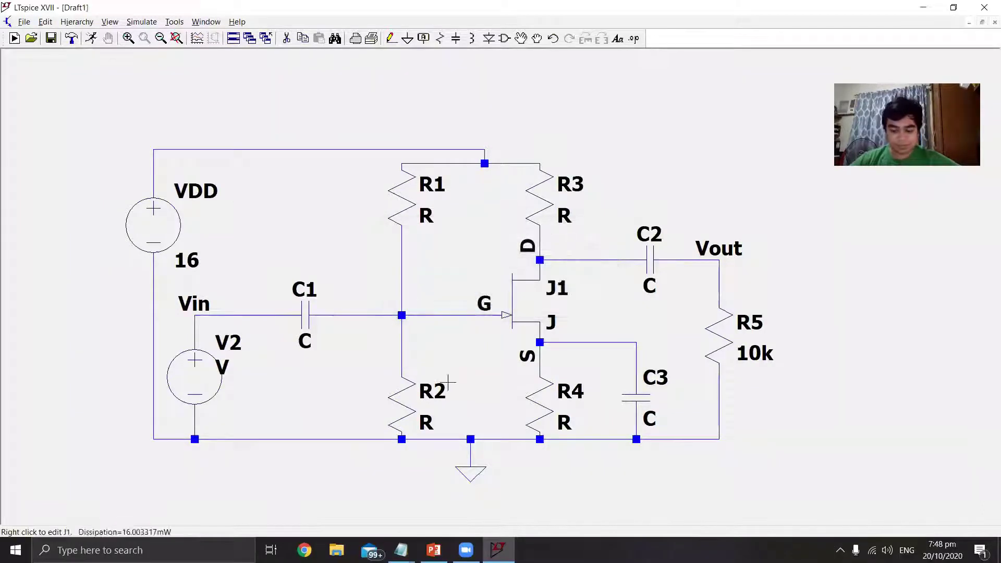
Step: Configure voltage source V2 as a SINE function with an amplitude of 25m V and a frequency of 1k Hz
right_click(180, 385)
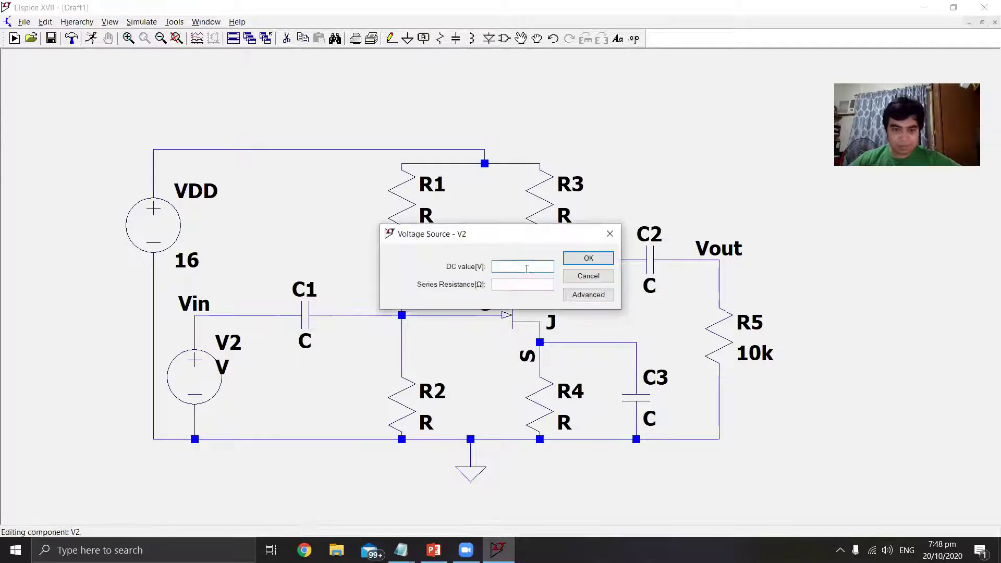
click(598, 296)
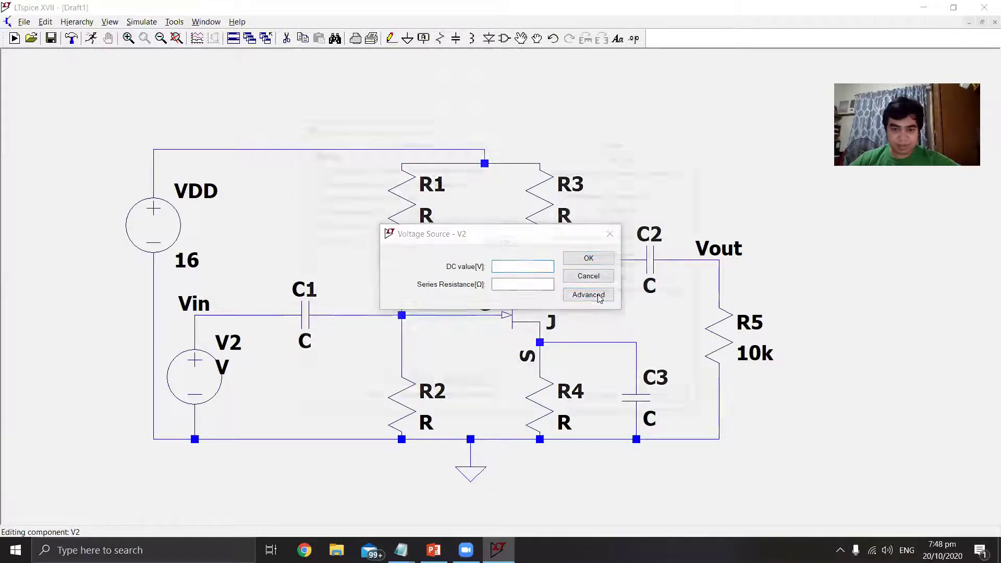
click(312, 182)
click(459, 284)
text(25n)
key(BackSpace)
text(m)
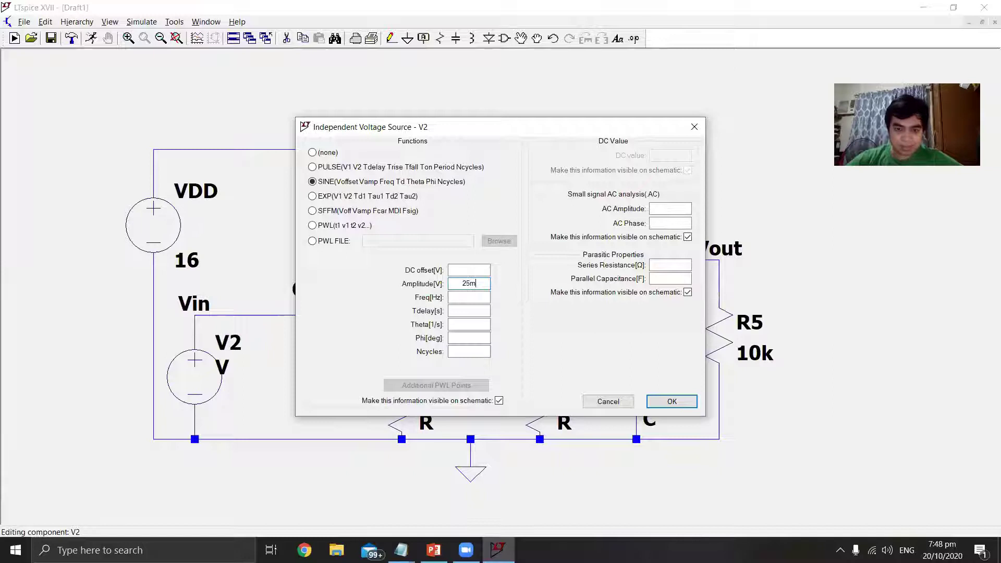
click(468, 298)
text(1k)
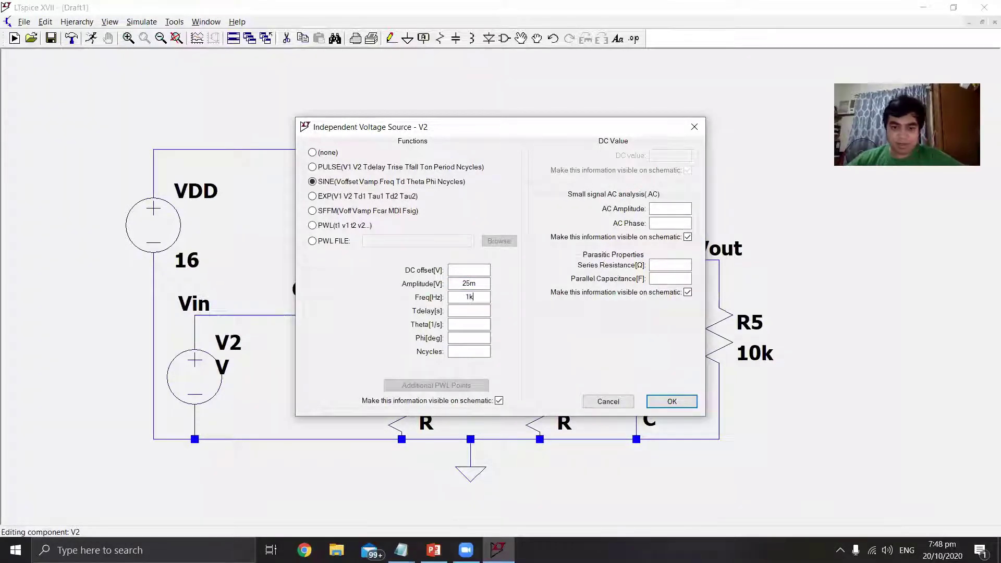
click(673, 401)
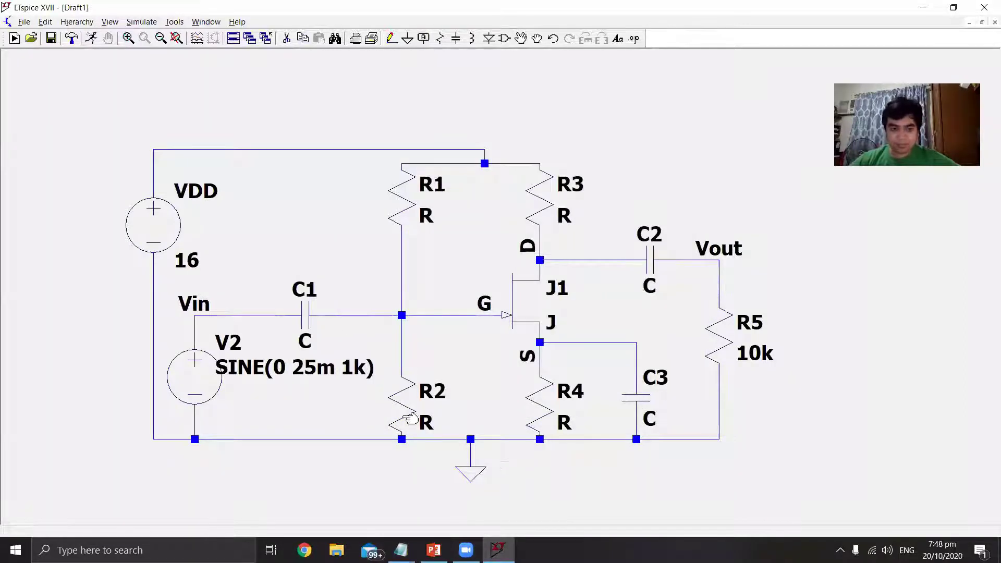
Step: Set the capacitance of C1 to 0.47u and of C2 to 10u
right_click(305, 316)
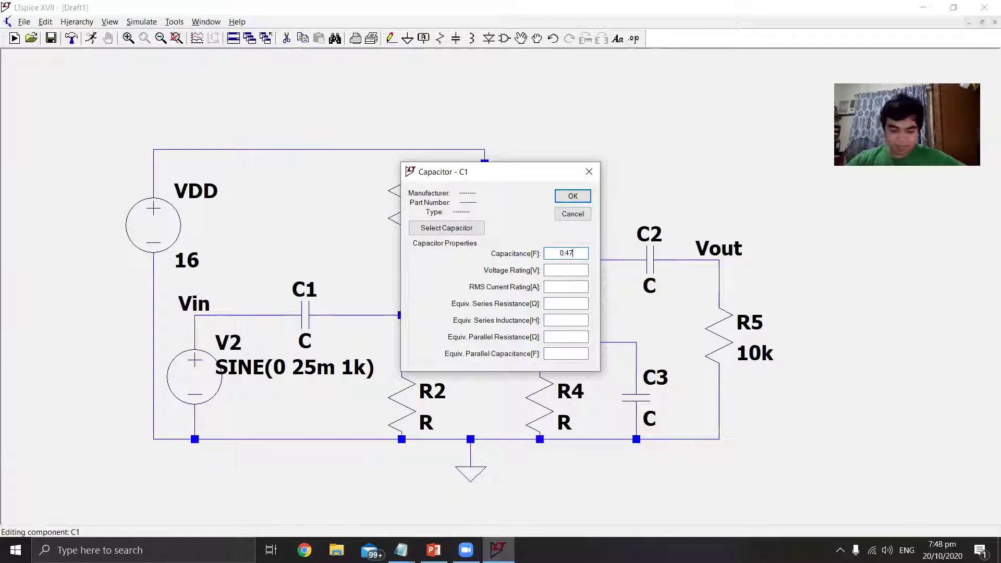
click(575, 196)
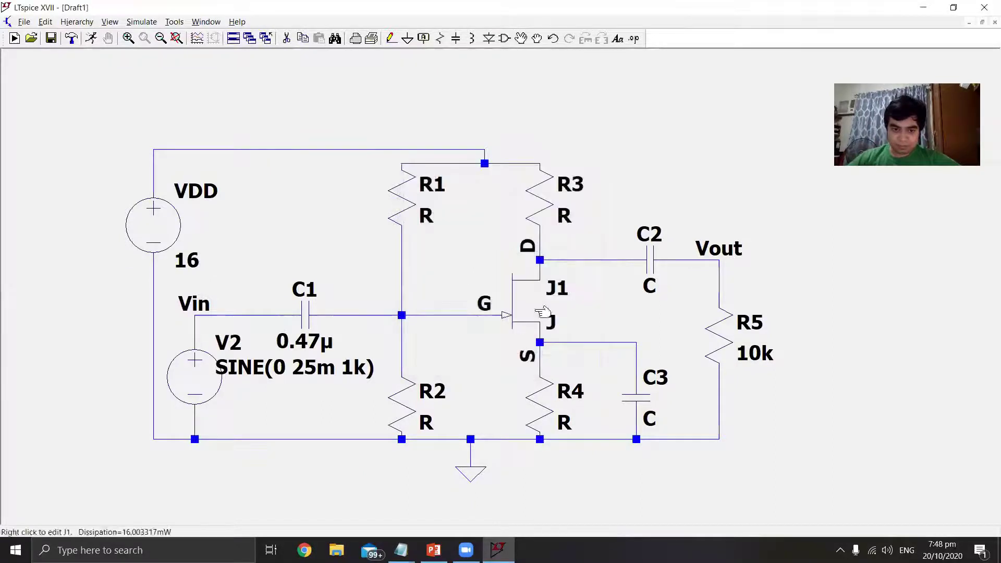
right_click(658, 265)
text(10u)
click(573, 196)
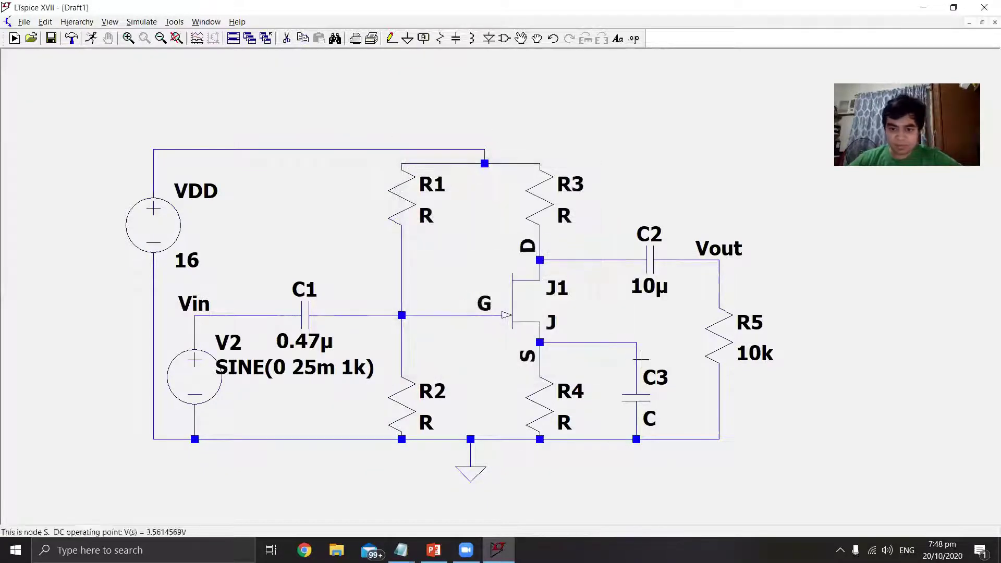
Step: Set the capacitance of source bypass capacitor C3 to 40u and rename the capacitor CS
right_click(637, 409)
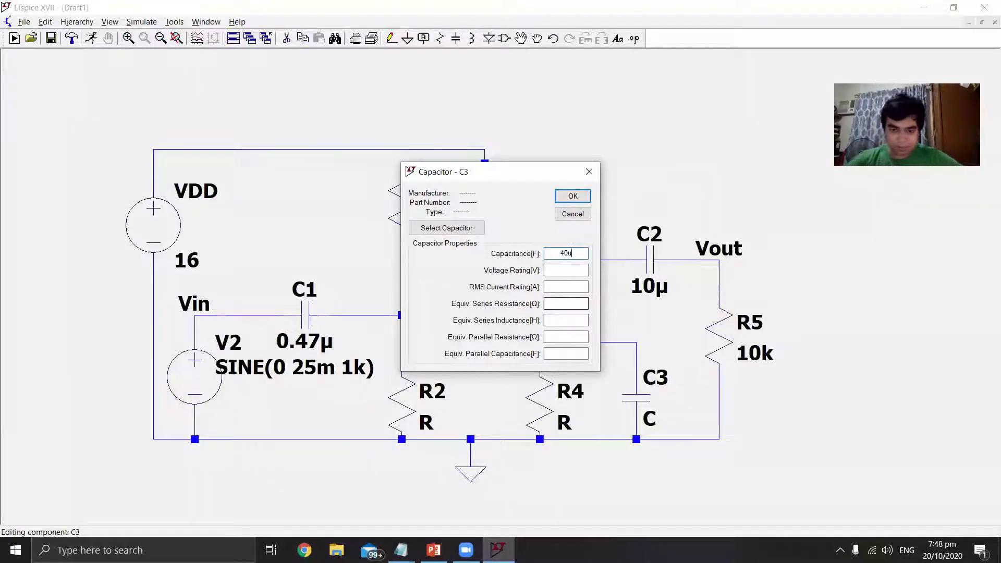
click(573, 196)
right_click(660, 379)
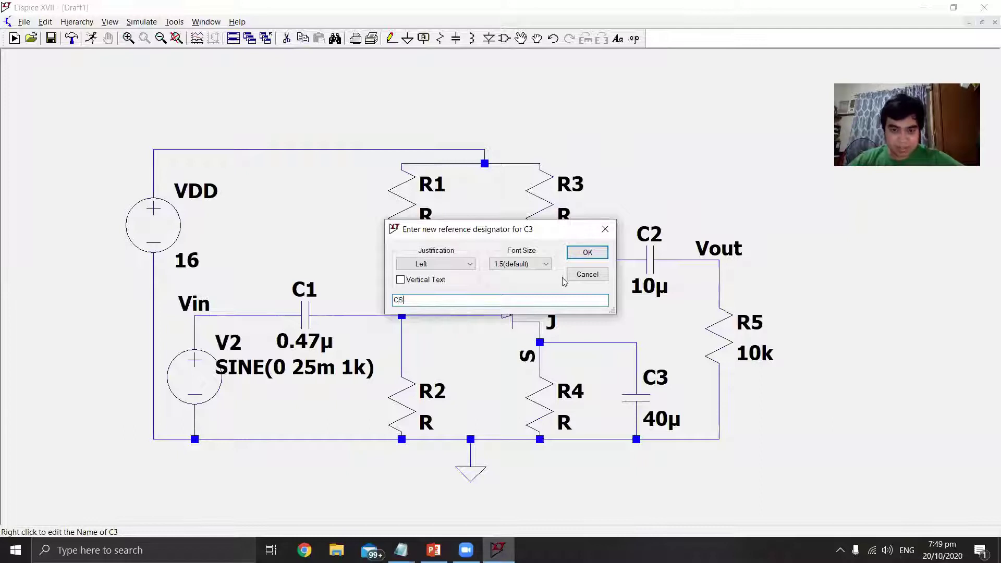
click(587, 252)
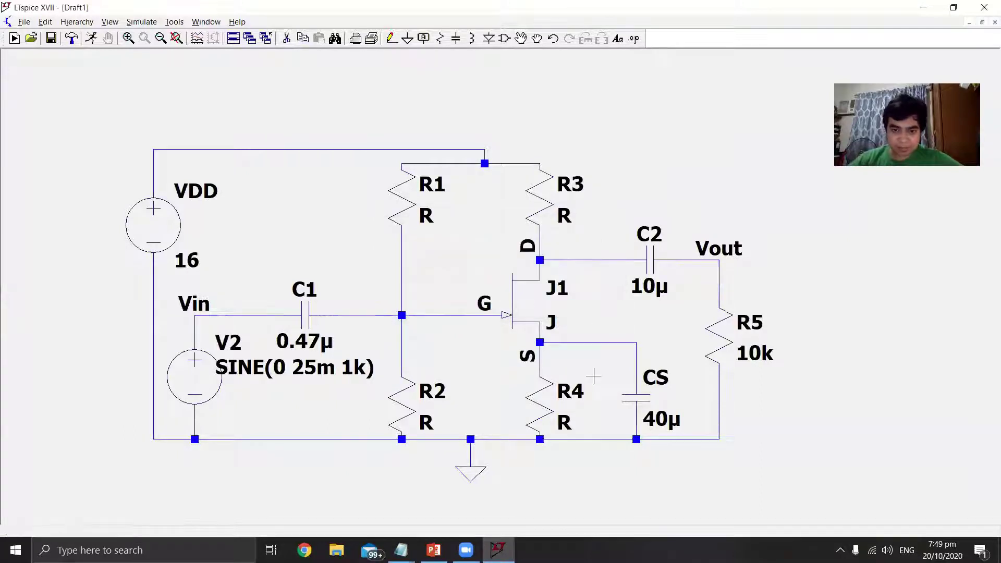
Step: Set the resistance of R1 to 2Meg and of R2 to 270k
right_click(410, 213)
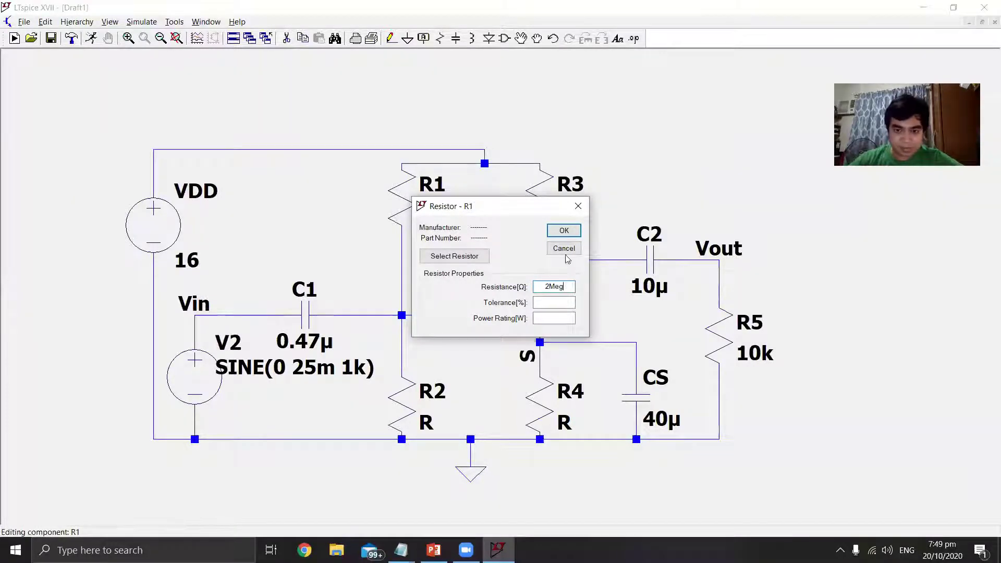
text(2Meg)
click(564, 230)
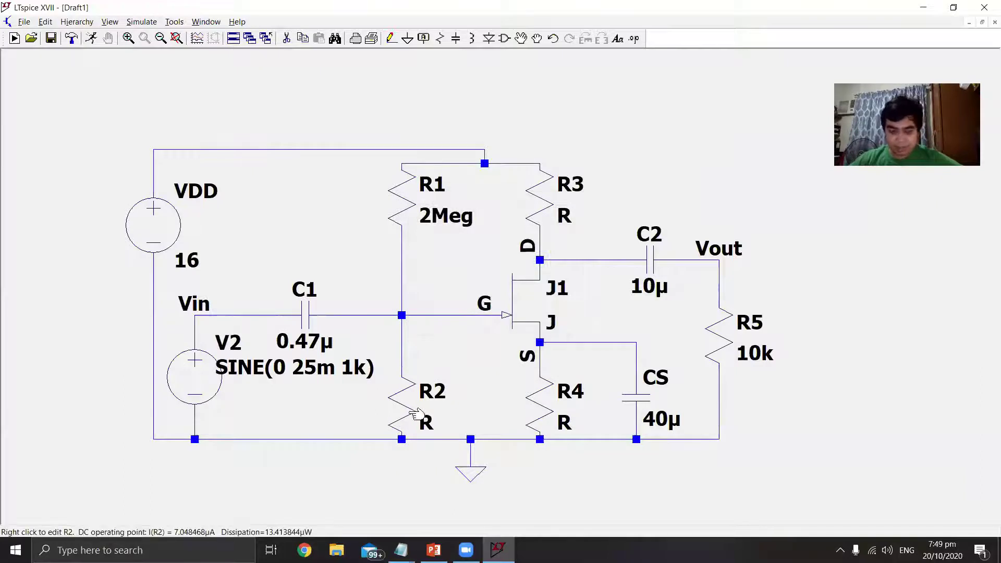
right_click(417, 413)
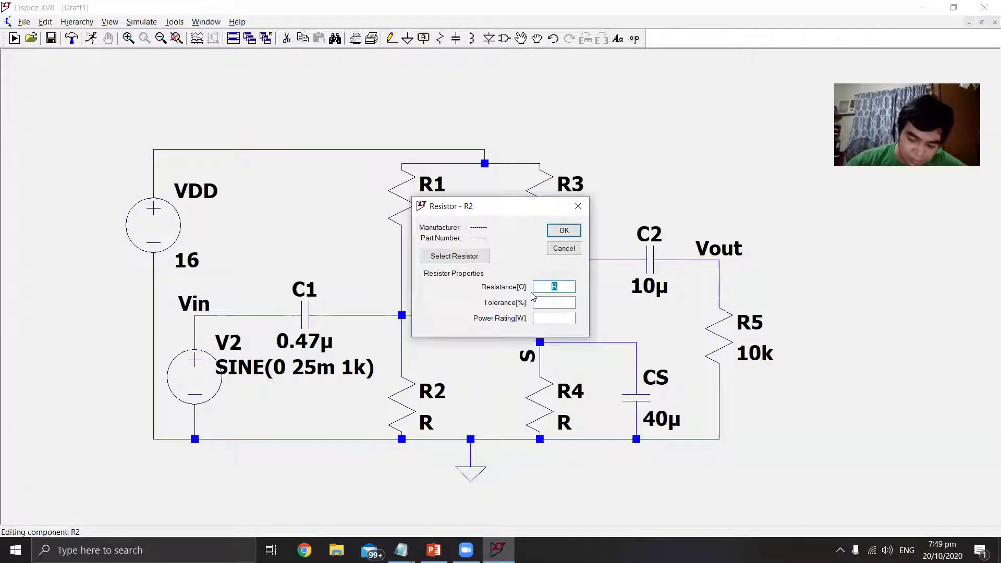
text(270k)
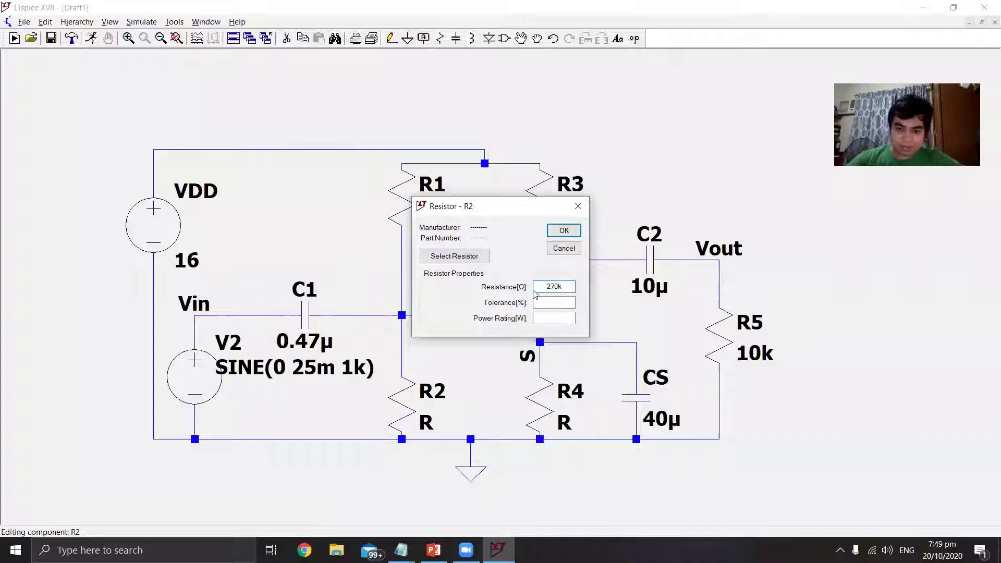
click(564, 230)
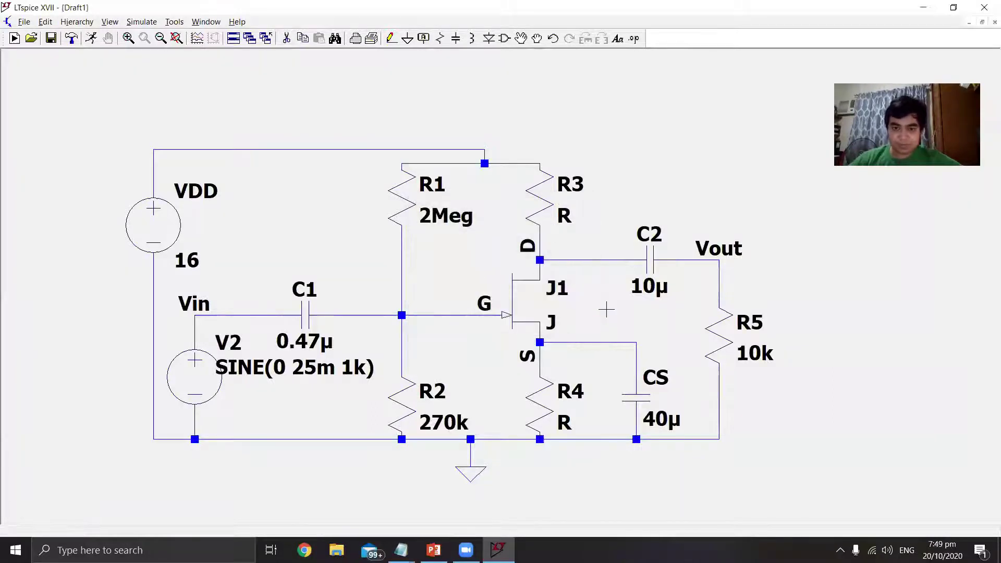
Step: Enter RD as the resistance value of drain resistor R3
right_click(555, 186)
text(D)
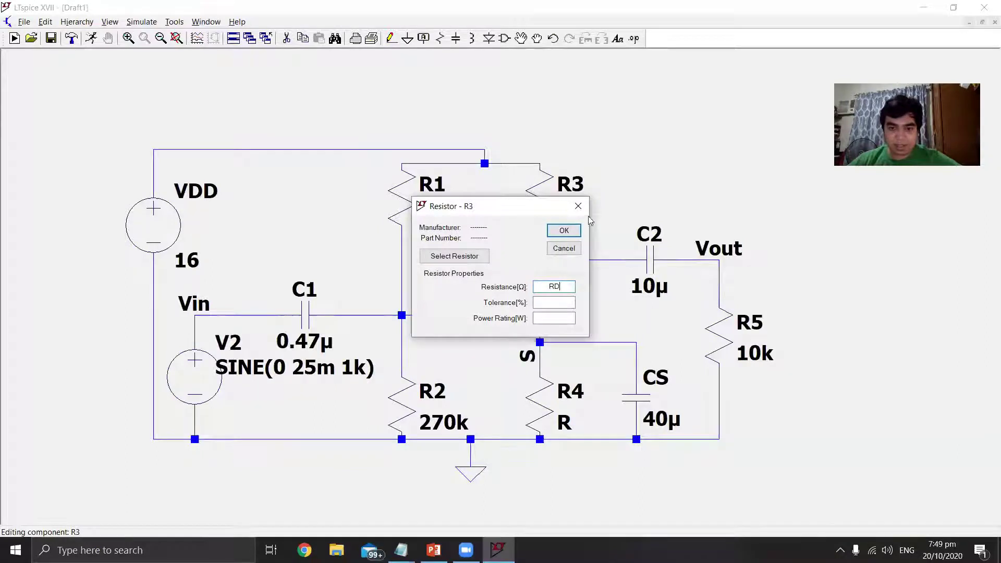
click(564, 230)
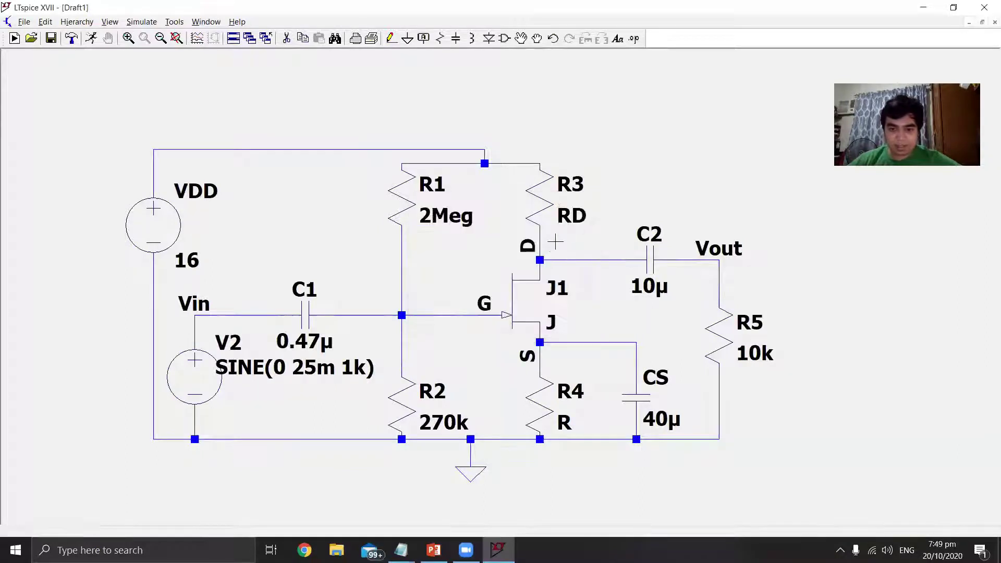
Step: Set the resistance of drain resistor R3 to 2.4k and rename the resistor RD
right_click(540, 203)
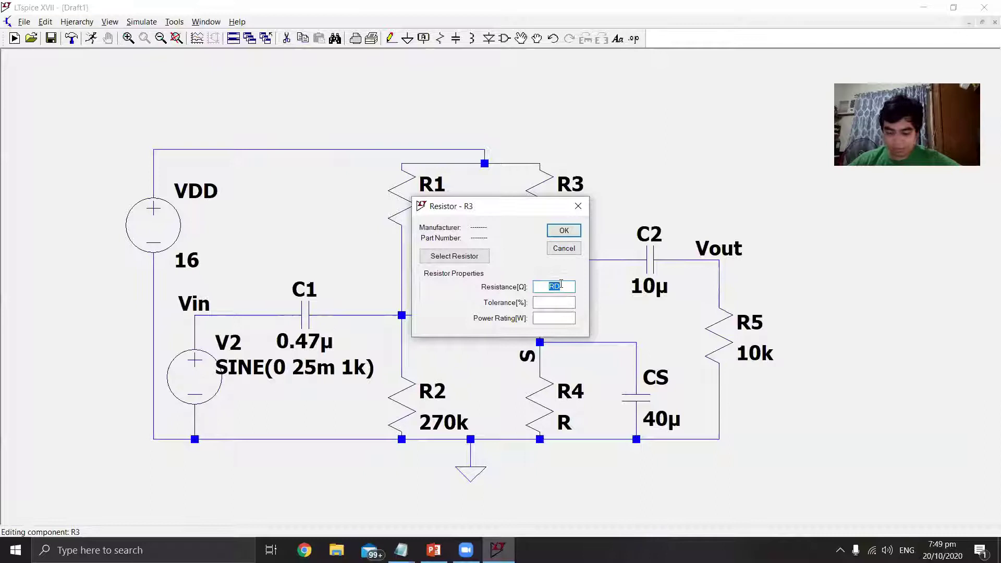
text(2.4k)
click(563, 230)
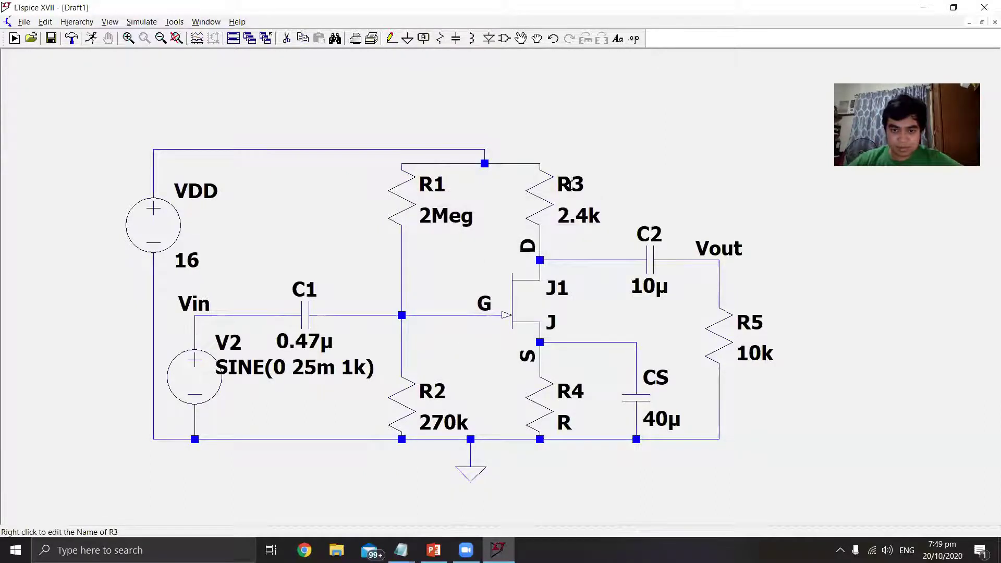
right_click(572, 206)
text(RD)
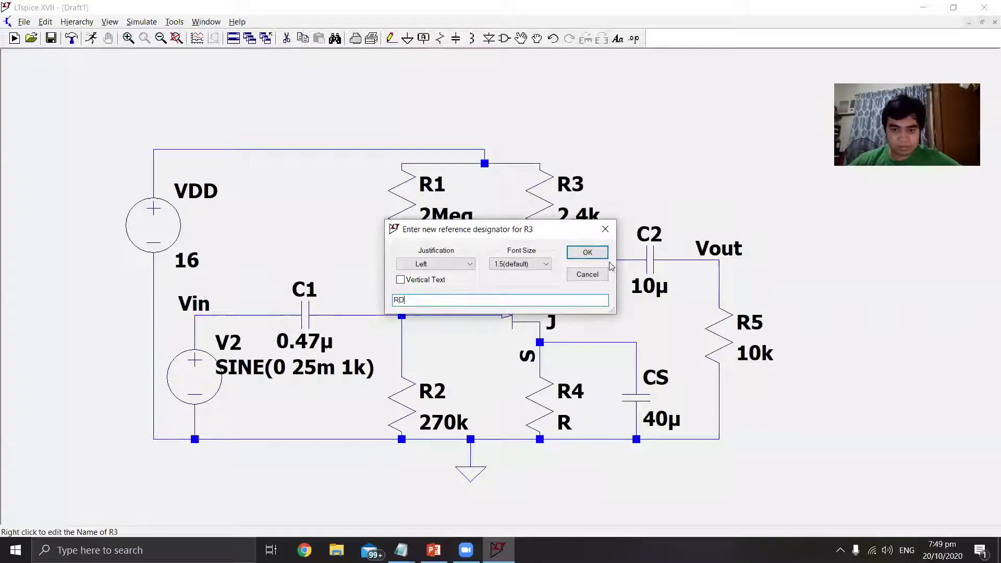
click(588, 252)
Step: Set the resistance of source resistor R4 to 1.5k and rename the resistor RS
right_click(537, 393)
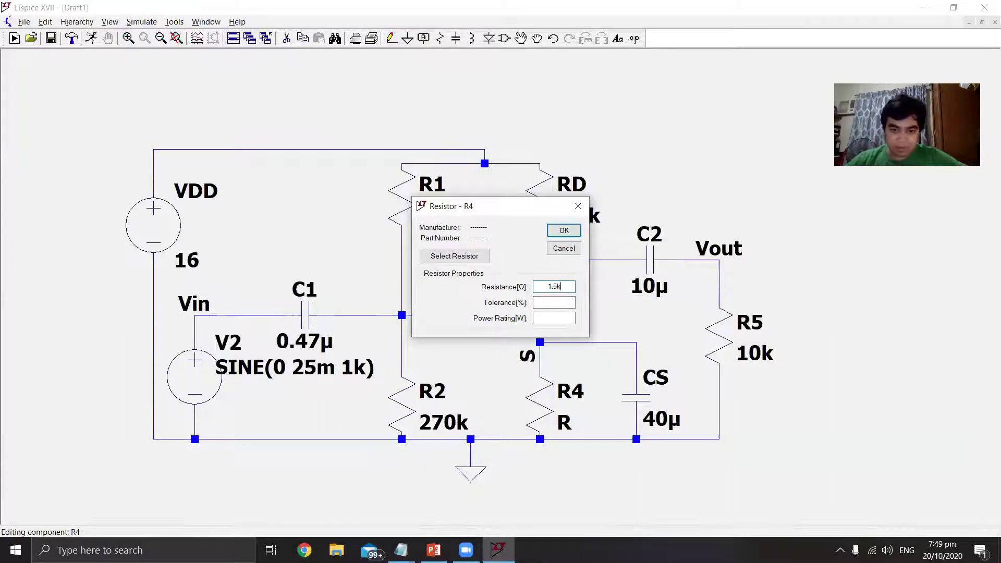
click(565, 230)
right_click(571, 391)
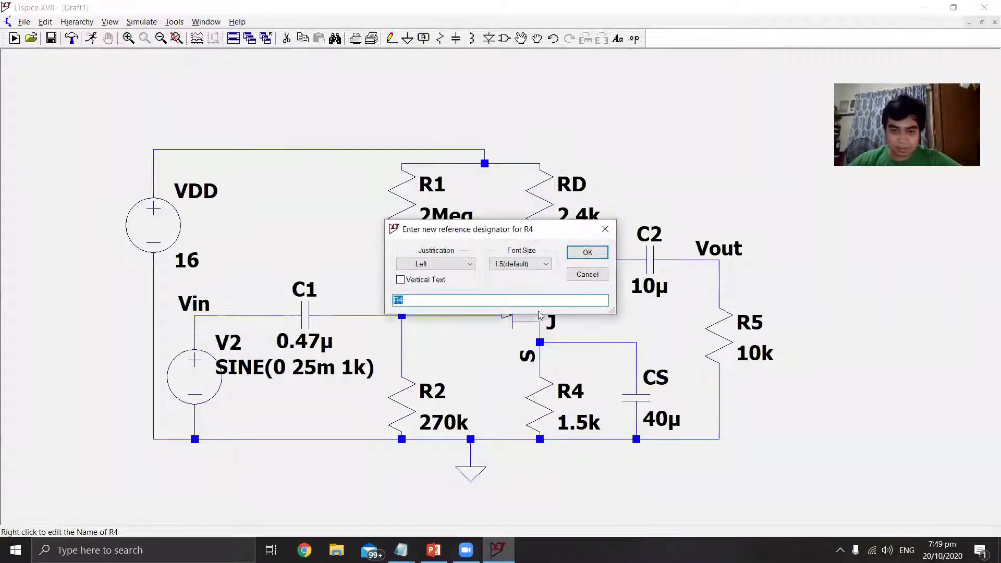
text(RC)
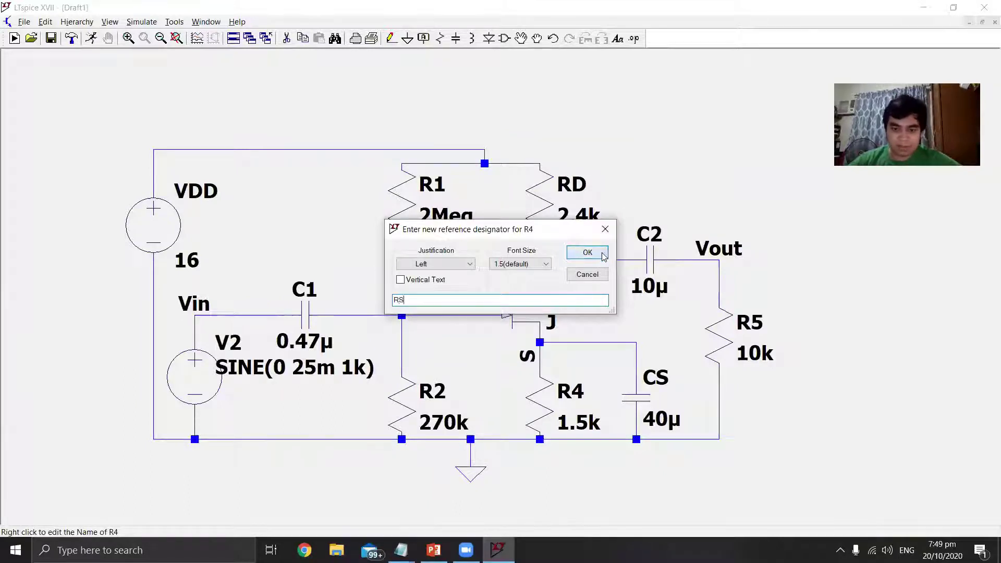
click(601, 252)
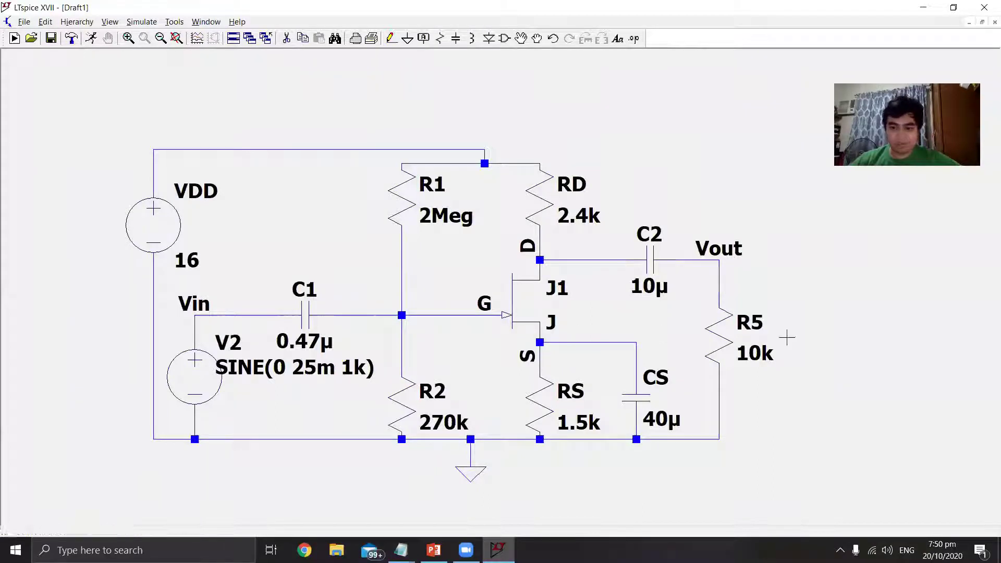
Step: Rename the output resistor R5 as RLoad, keeping its resistance value
right_click(719, 334)
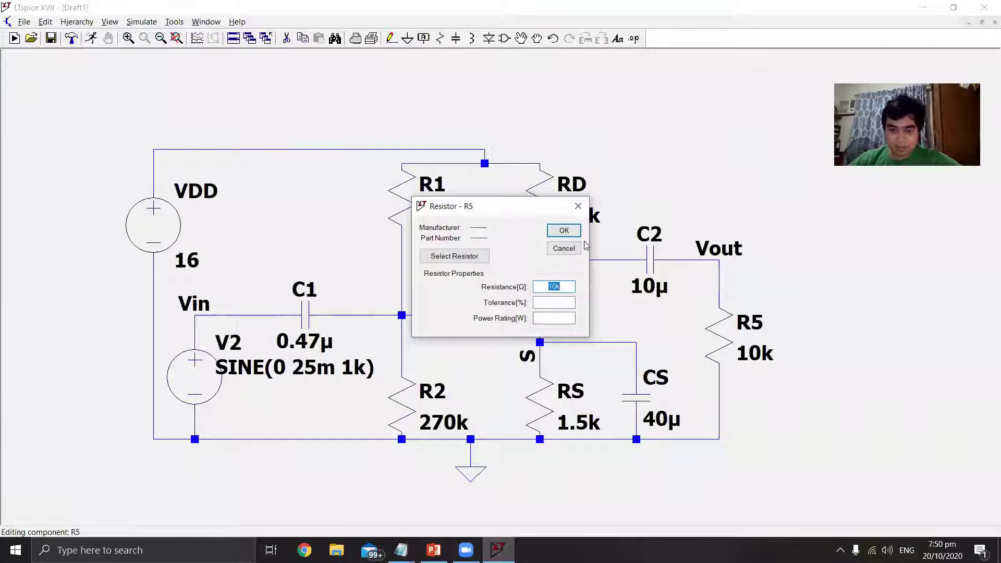
click(578, 206)
right_click(757, 326)
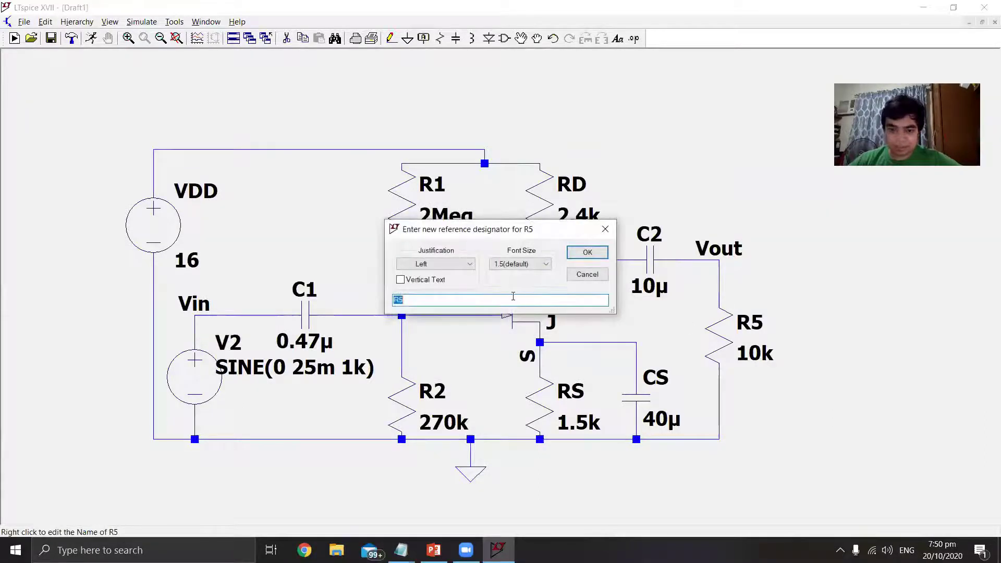
text(RLoad)
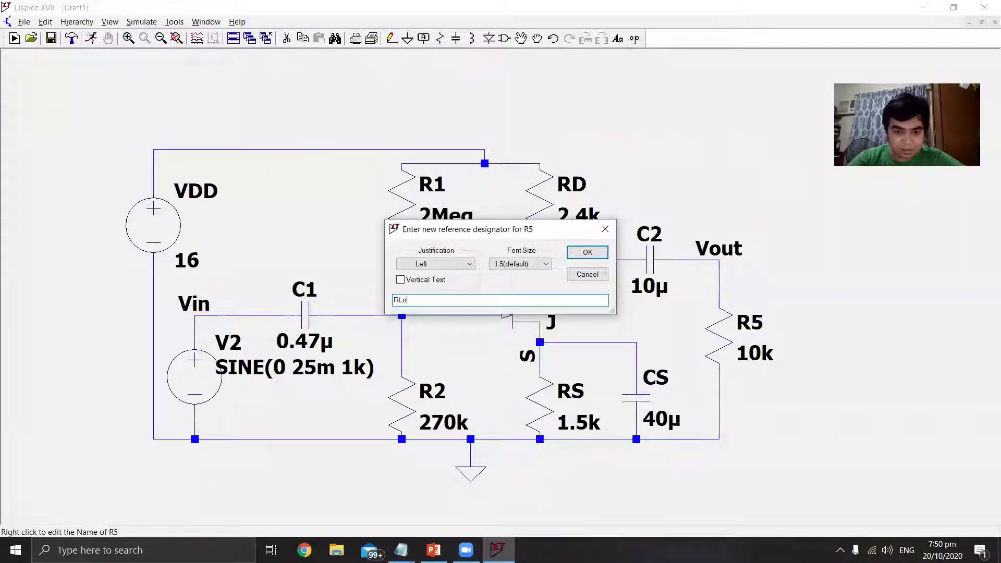
click(588, 253)
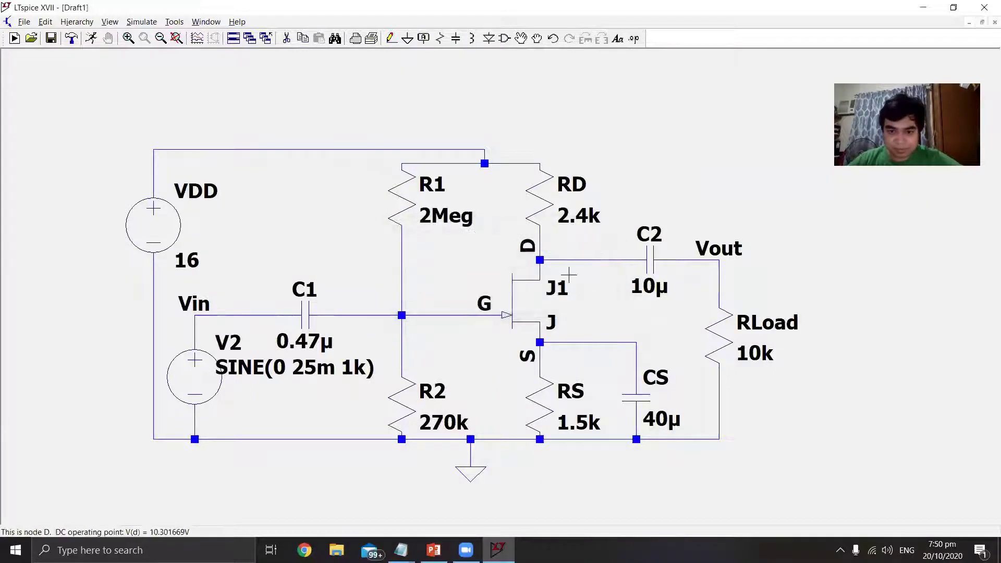
Step: Assign the Vishay 2N3819 model to JFET J1
right_click(525, 302)
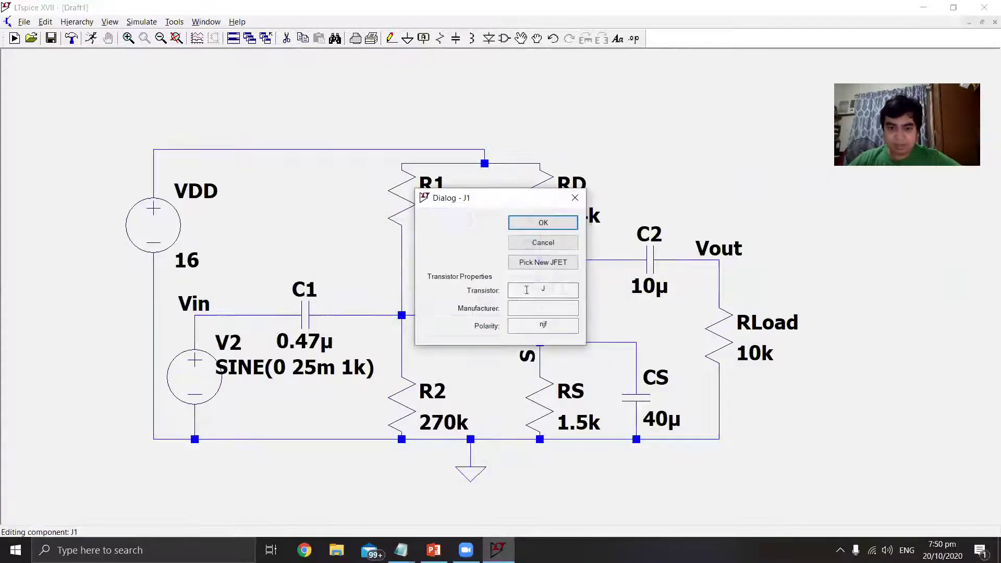
click(544, 262)
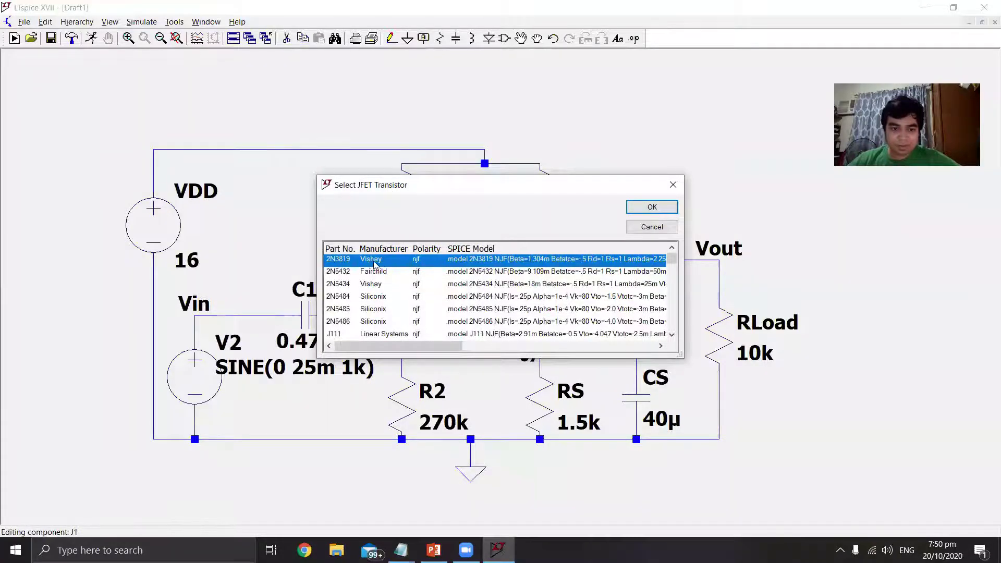
click(652, 207)
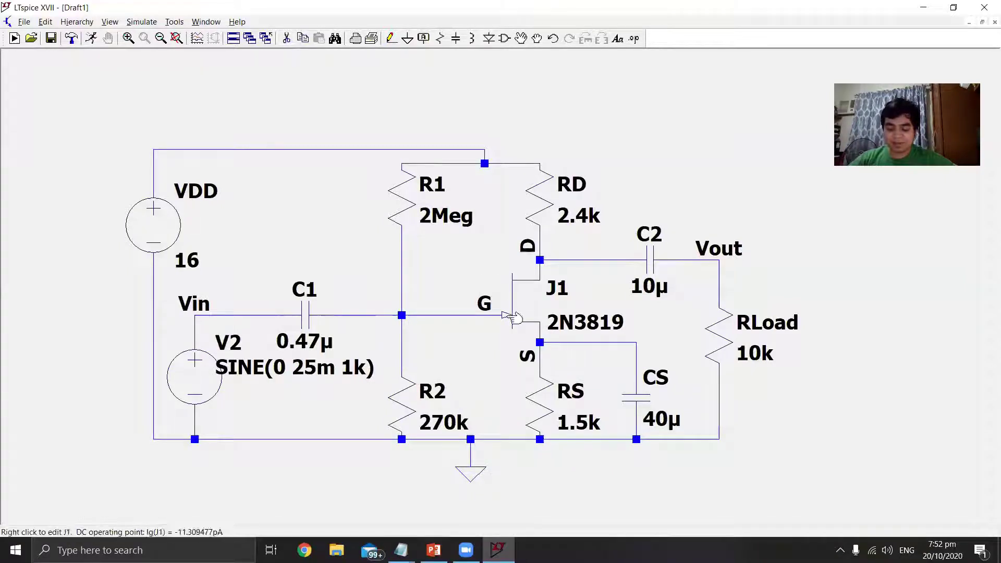
Step: Place the comment "VDS = VDD - ID (RS + RD)" below the circuit, to the right of the ground symbol
drag(490, 239, 461, 182)
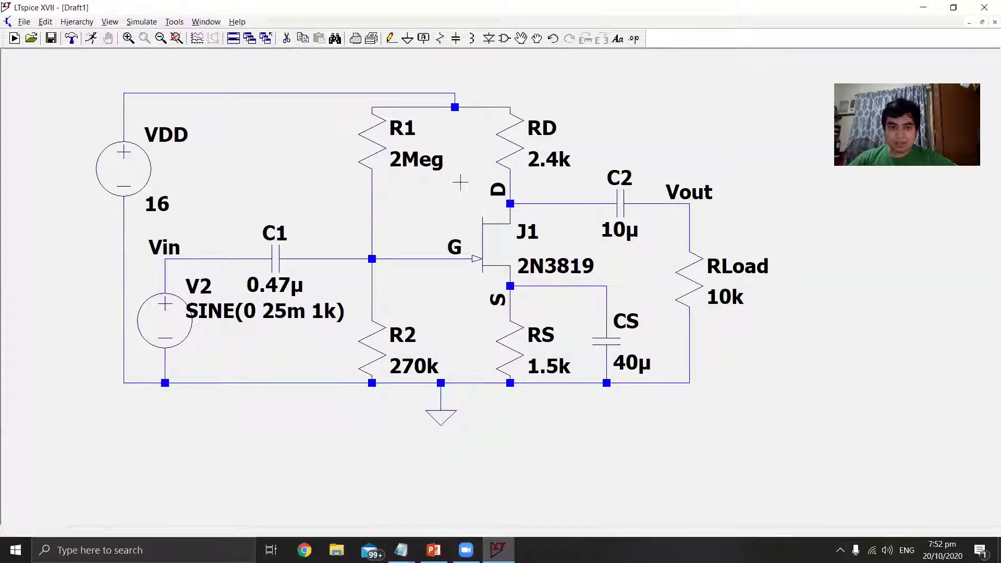
click(616, 39)
text(VDS = VDD - ID (RS + RD))
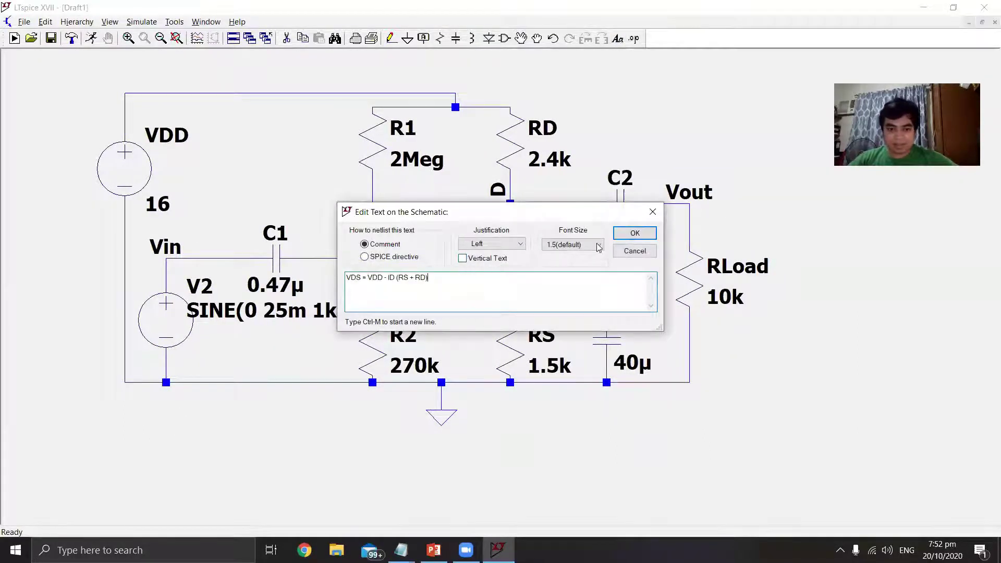
click(634, 232)
click(519, 431)
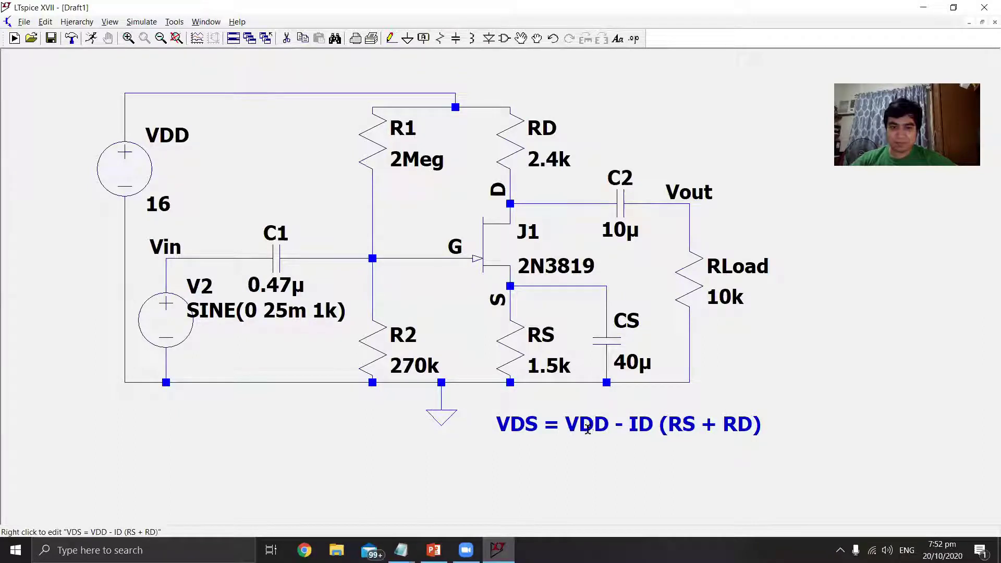
Step: Place the SPICE directive .op in the empty area above the output section, to the right of RD
drag(441, 207, 433, 218)
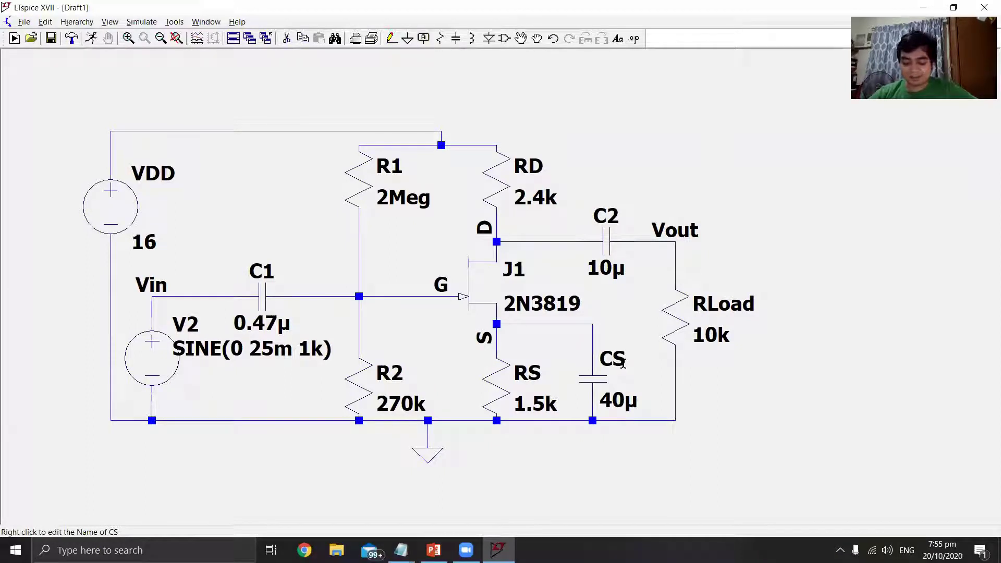
drag(584, 174, 546, 172)
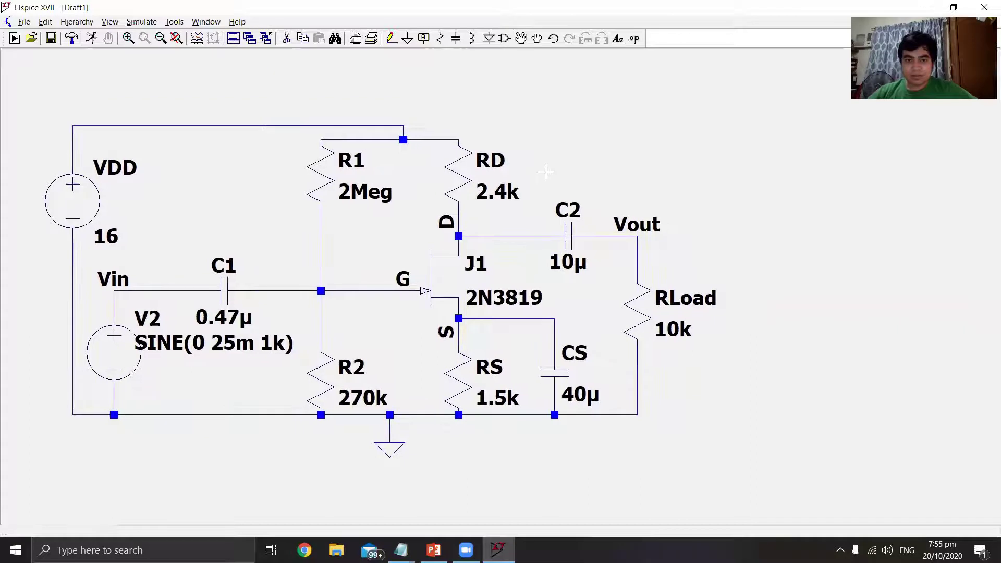
click(635, 42)
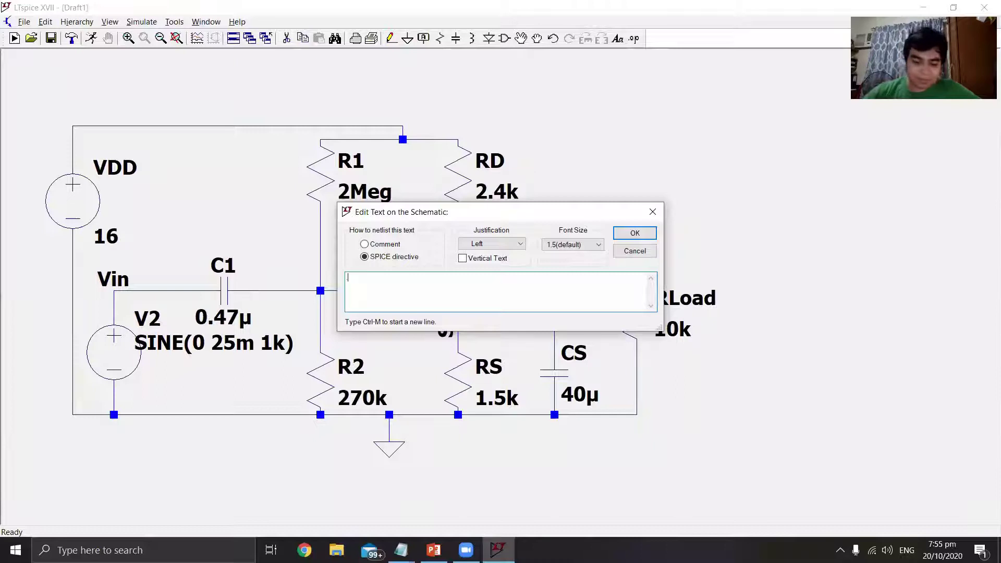
click(636, 233)
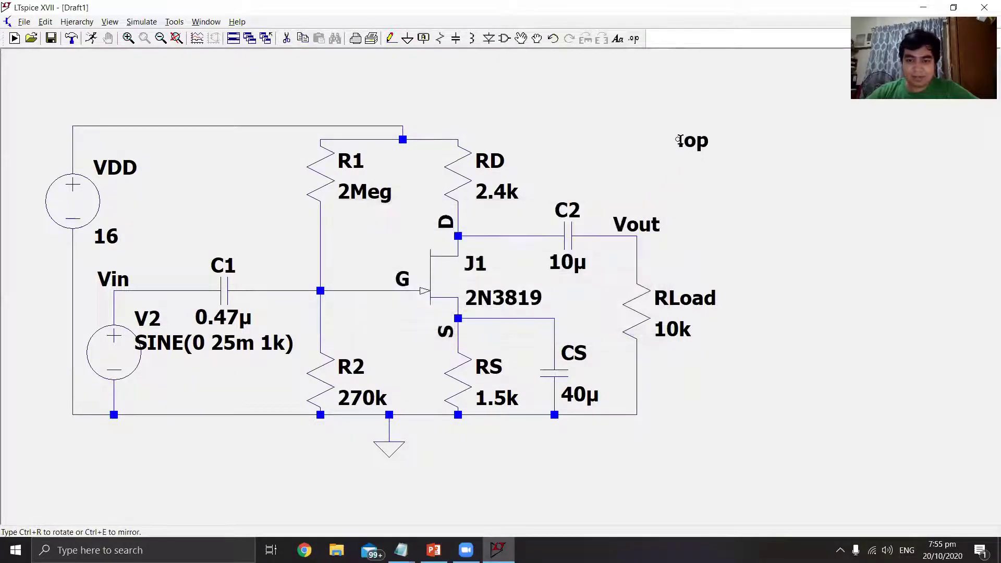
click(679, 142)
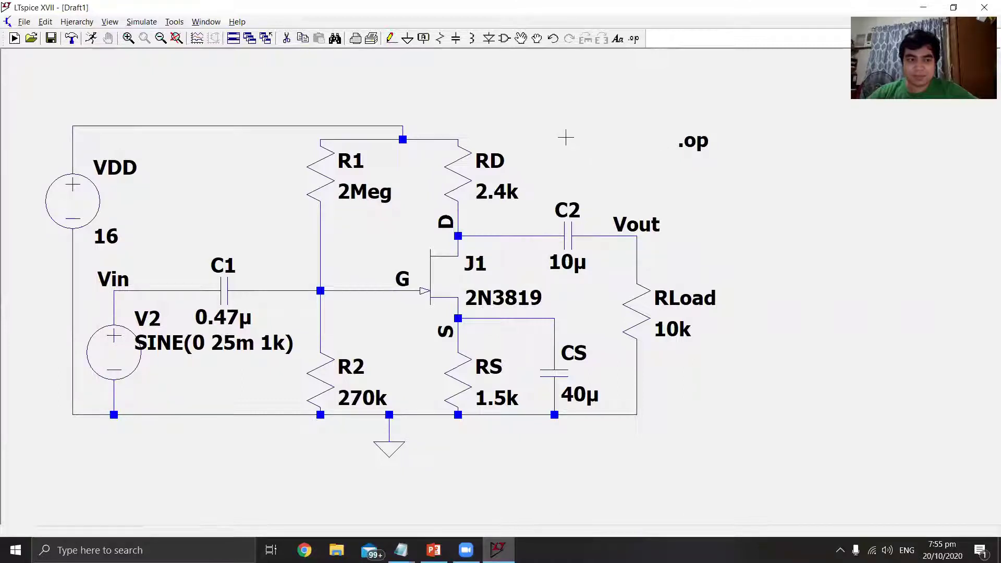
Step: Run the operating point simulation and review the gate, drain and source voltages and the J1 drain and source currents
click(92, 42)
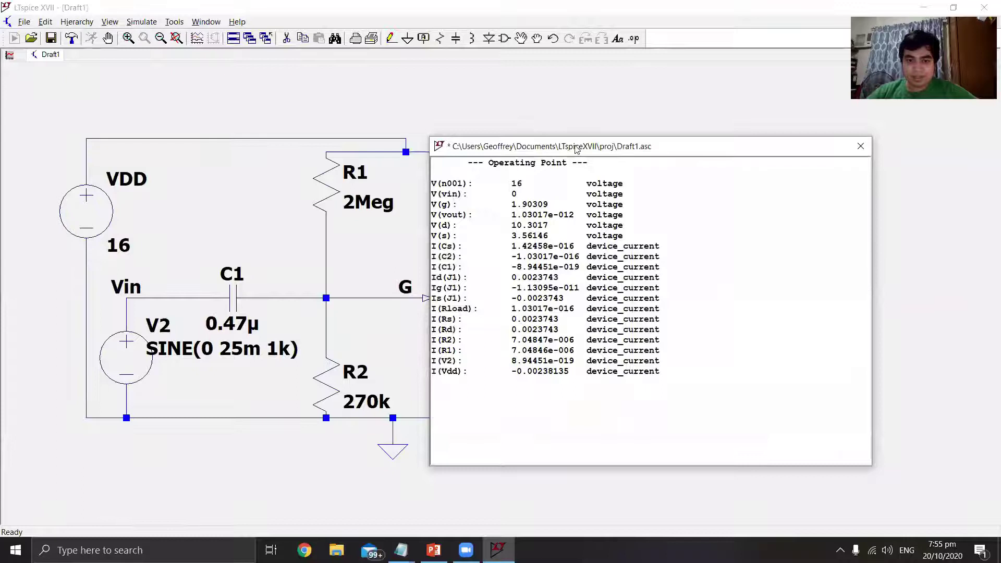
drag(578, 149, 611, 147)
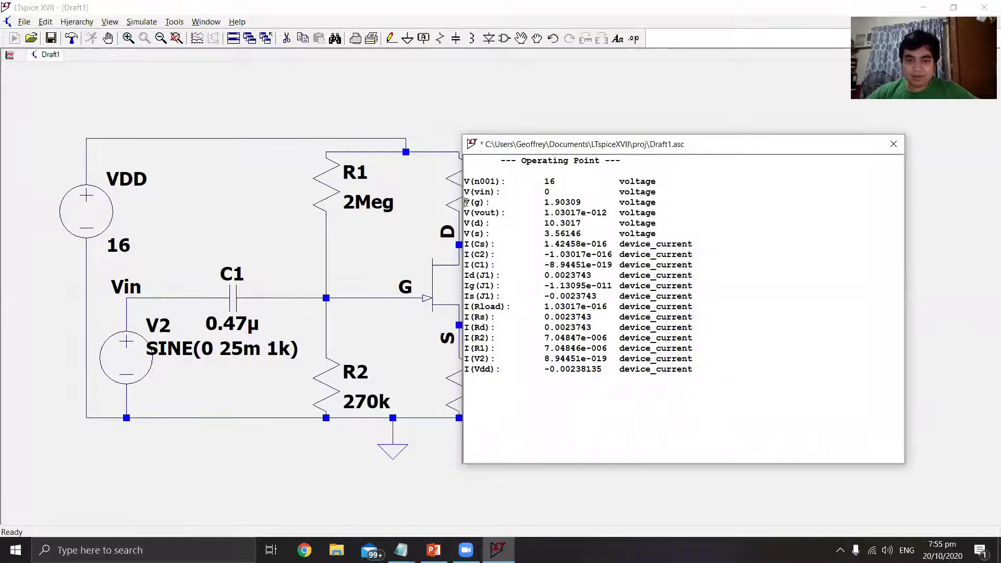
drag(466, 203, 579, 204)
double_click(469, 224)
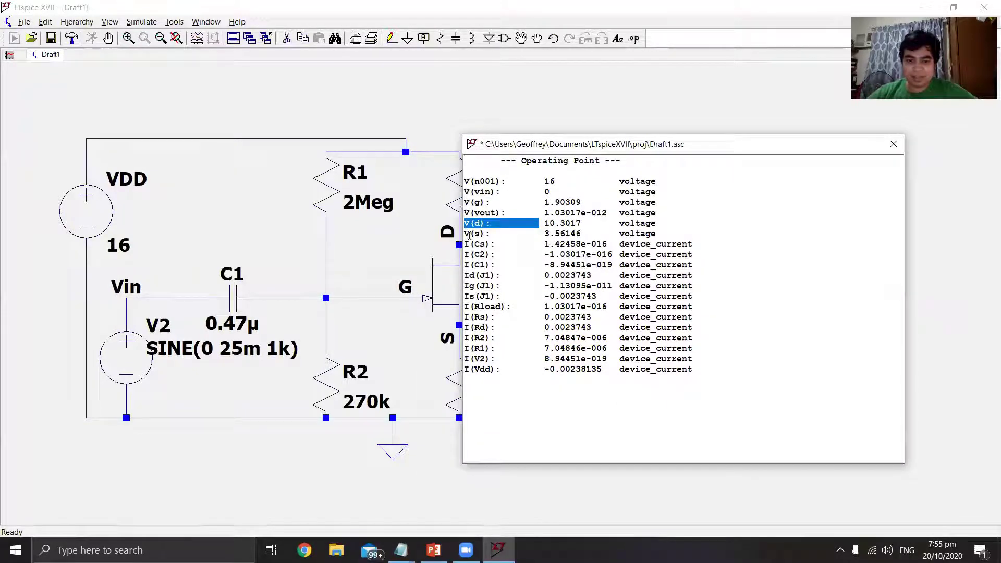
drag(469, 234, 576, 236)
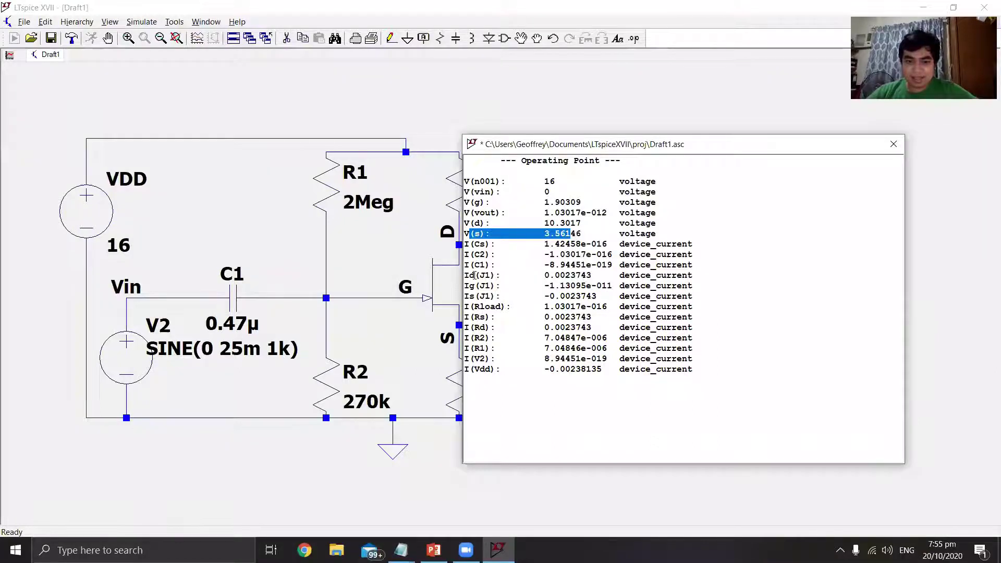
drag(474, 275, 543, 276)
drag(485, 296, 501, 297)
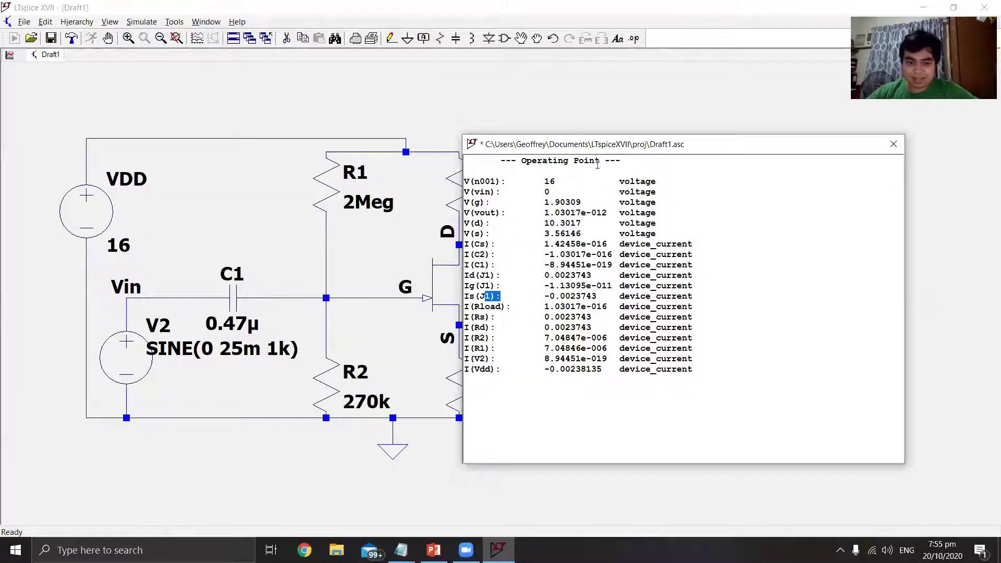
drag(685, 150, 279, 153)
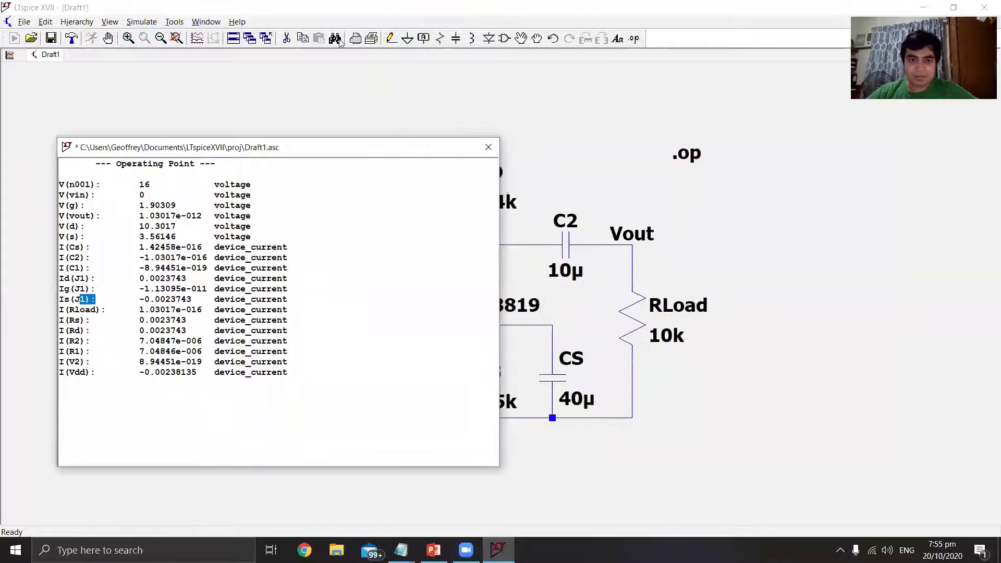
drag(384, 158, 608, 119)
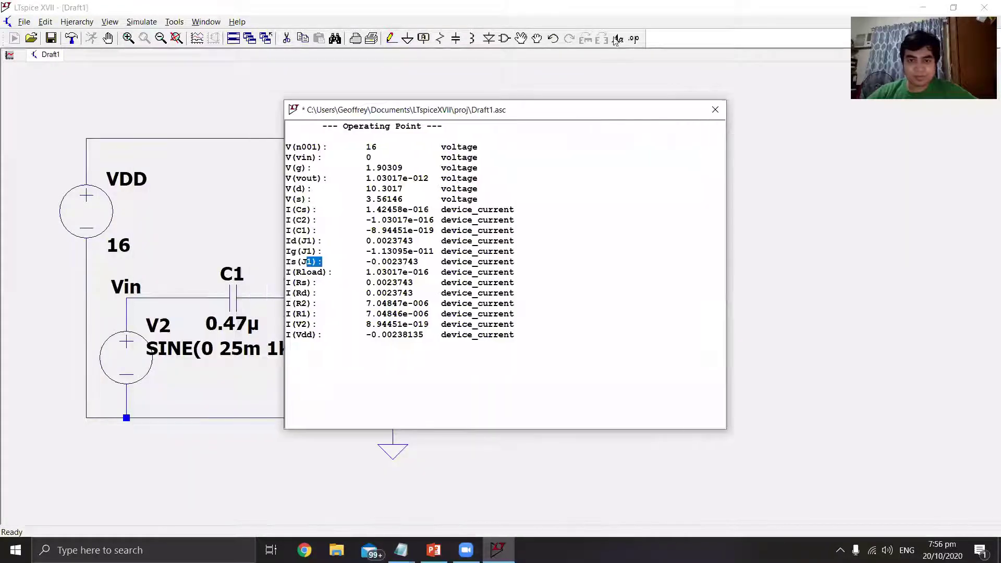
Step: Copy all operating point result lines from V(n001) through I(Vdd)
click(591, 334)
drag(593, 341, 351, 153)
click(598, 271)
drag(589, 342, 331, 156)
key(ctrl+c)
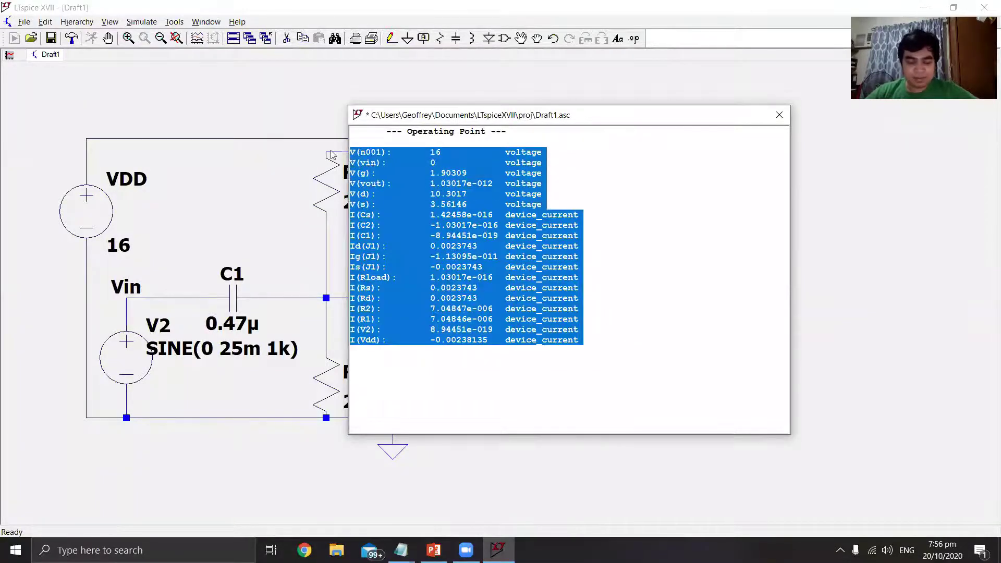
Step: Close the results window and paste the copied results into a new schematic comment, enlarging the text editing window
click(780, 115)
key(t)
key(ctrl+v)
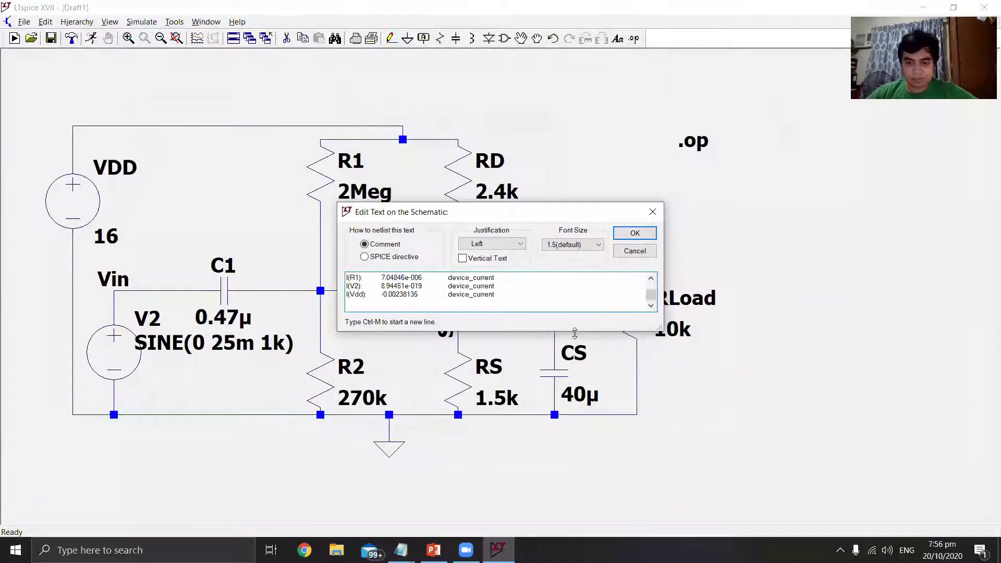
drag(575, 333, 575, 485)
drag(469, 212, 550, 113)
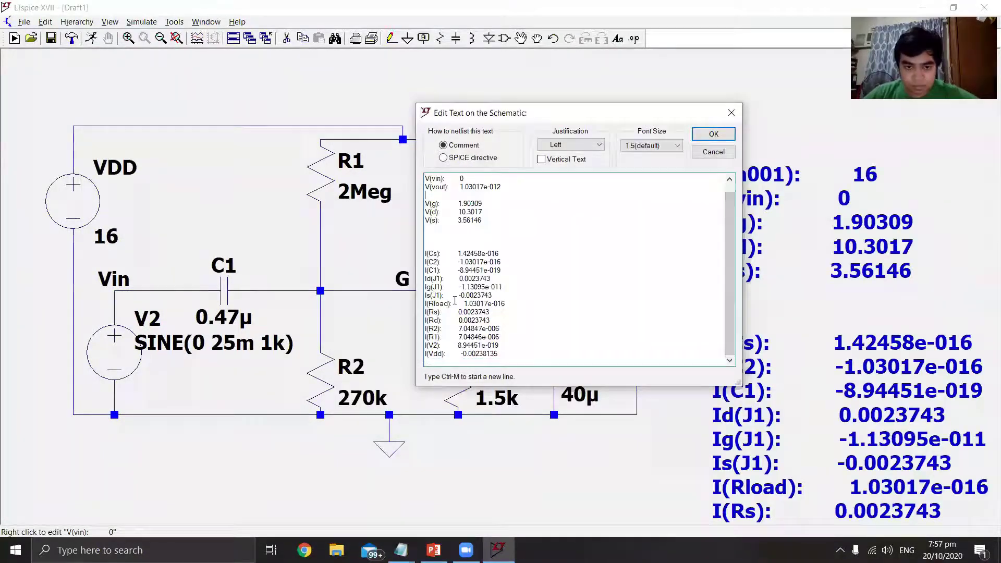
Step: Regroup the comment's currents by resistors, J1, capacitors and sources with blank lines between groups, placing the Id, Ig and Is lines after I(Rload)
drag(505, 340, 427, 291)
key(Delete)
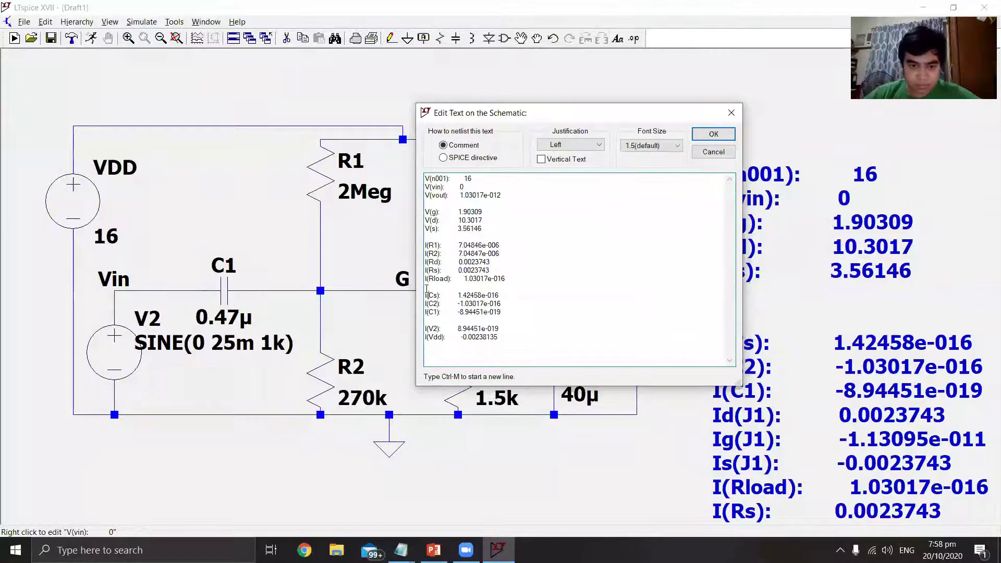
key(Return)
right_click(694, 292)
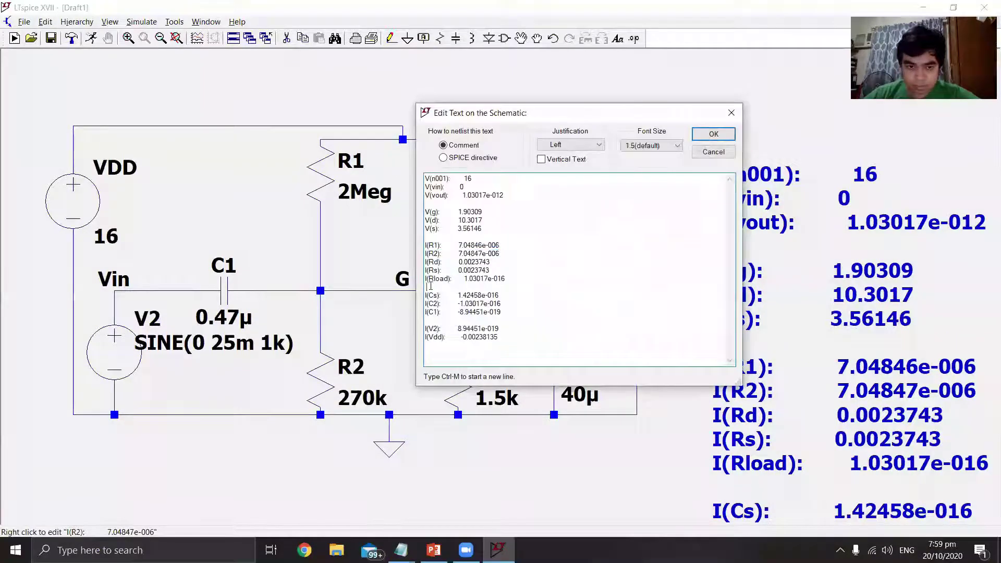
key(ctrl+v)
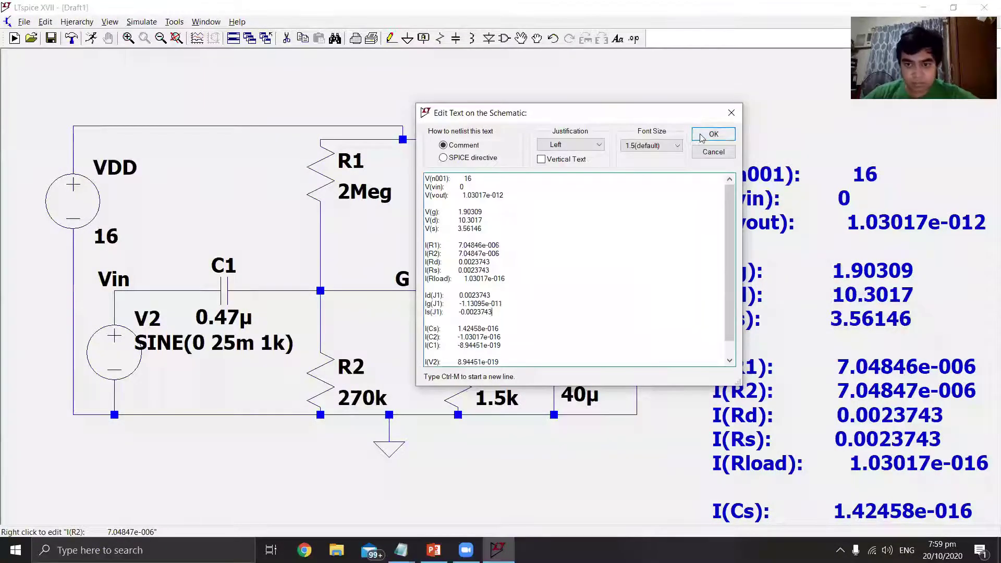
click(712, 134)
Step: Move the operating point results comment to the left of the circuit, beside the VDD source
key(space)
click(521, 38)
click(725, 222)
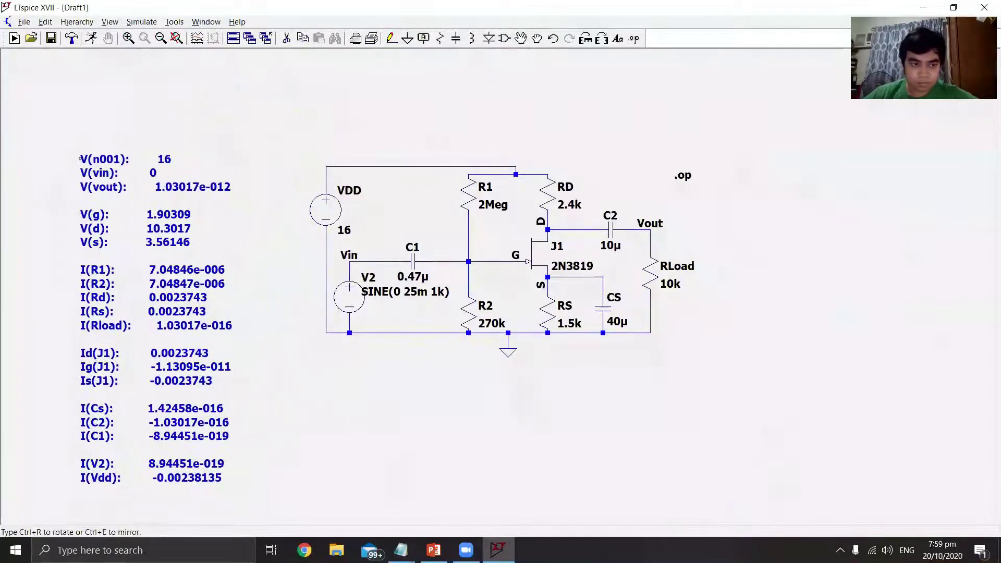
click(111, 151)
key(Escape)
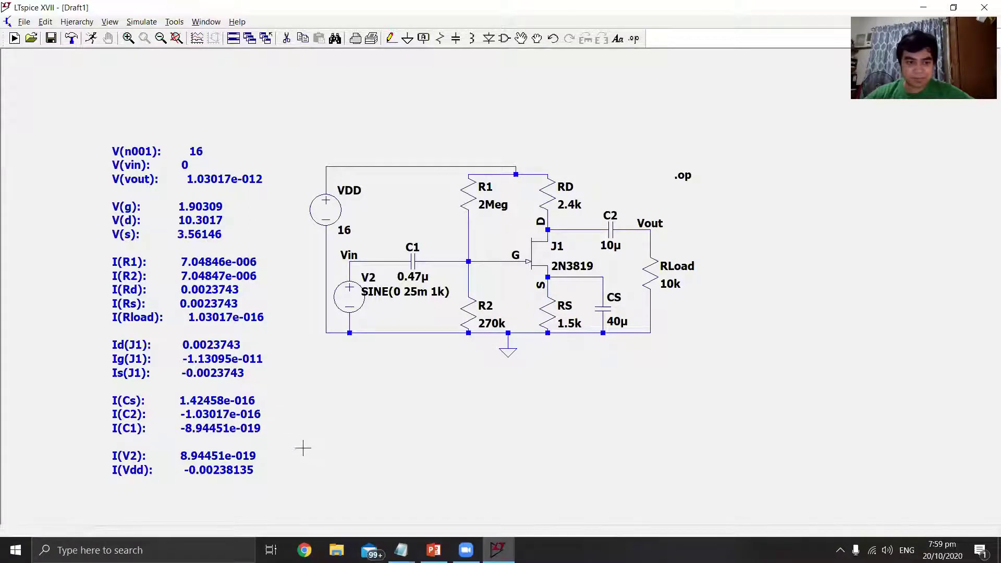
Step: Switch between PowerPoint and LTspice to compare the bias formulas and theoretical IG, IR1, VG, VD and VS with the simulated values
click(433, 550)
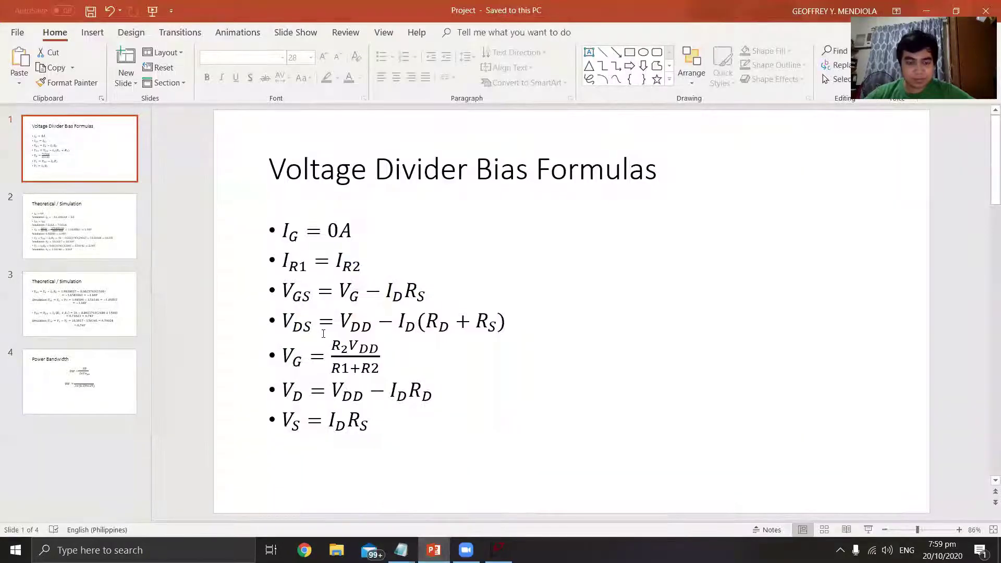
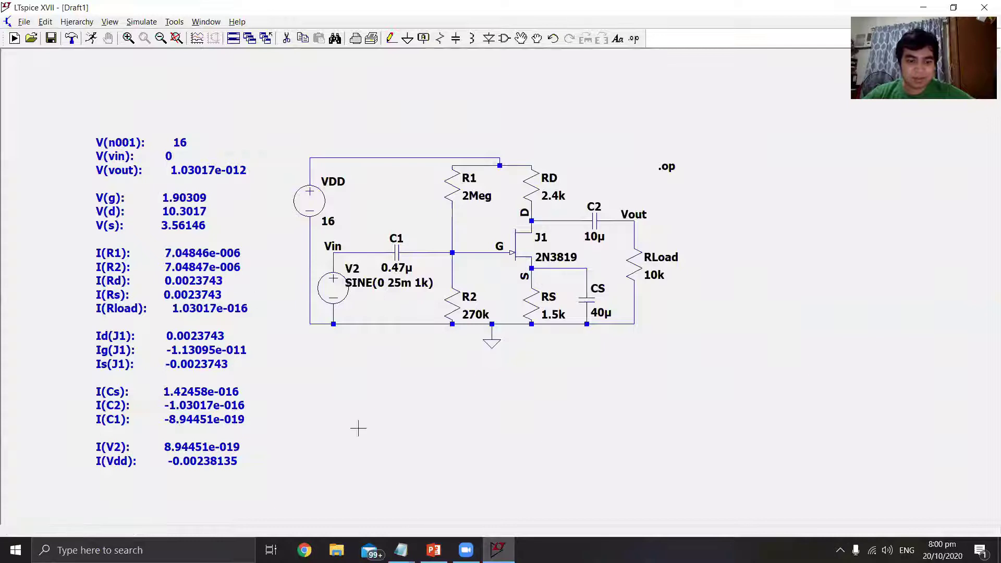
click(434, 550)
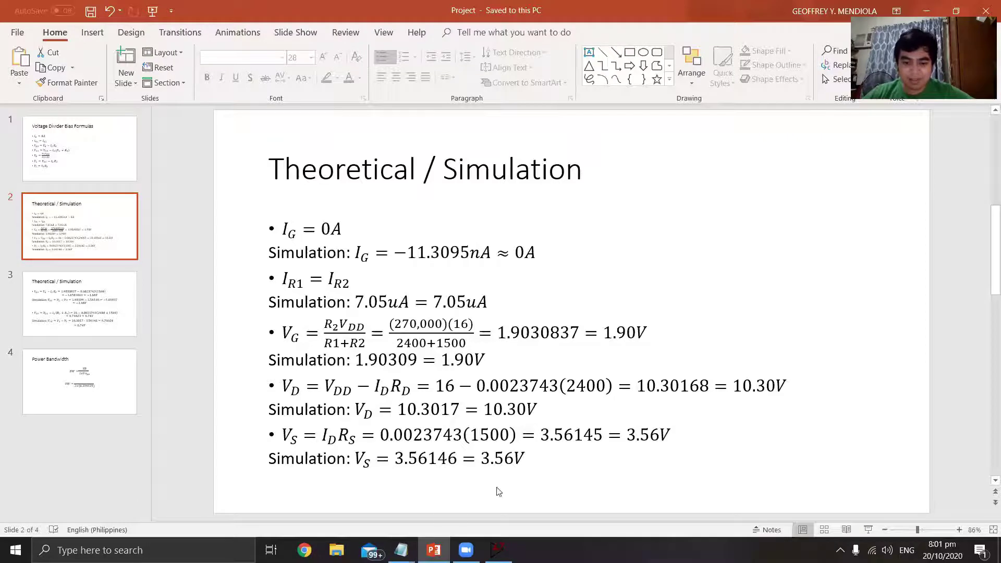
click(498, 550)
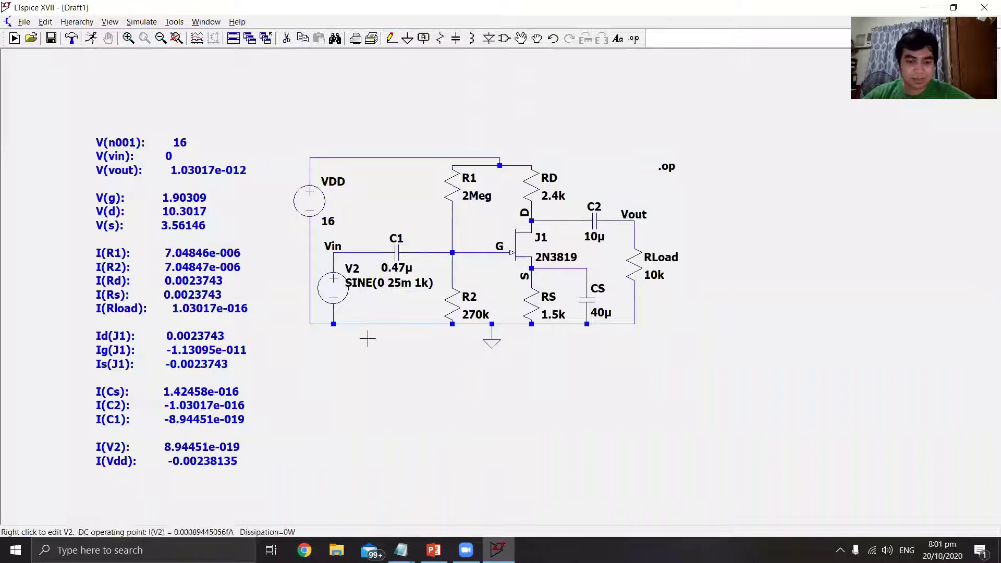
click(433, 551)
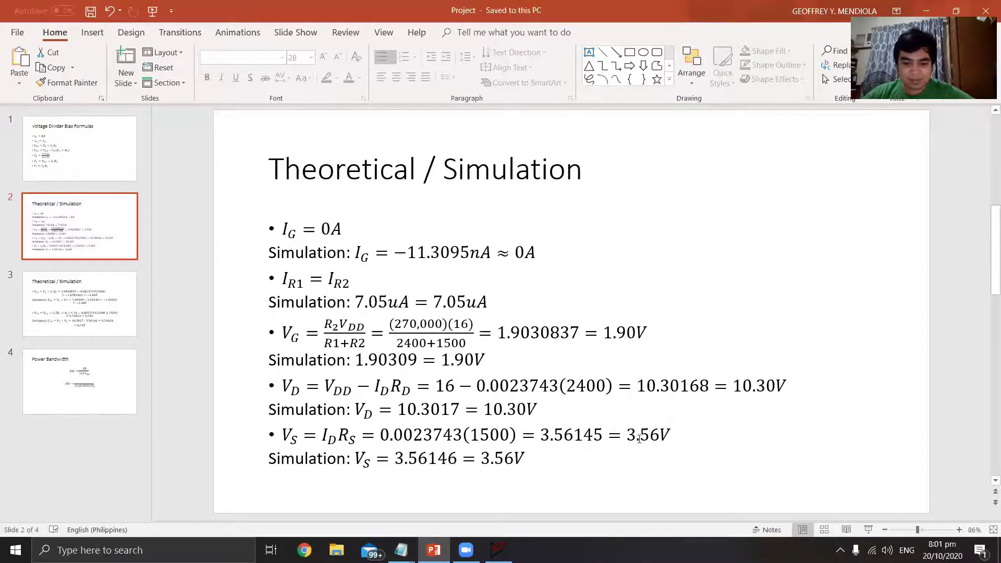
click(498, 551)
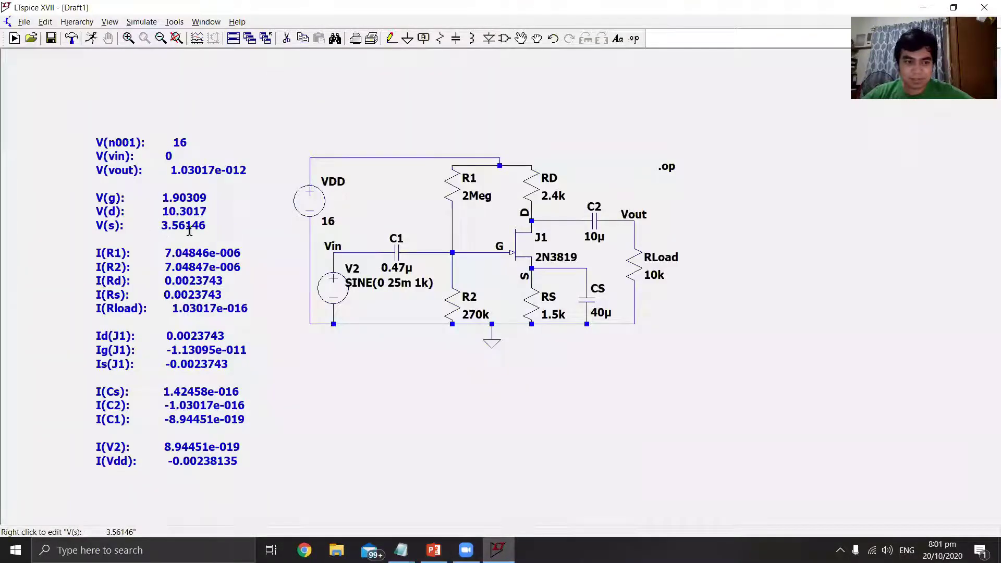
click(434, 550)
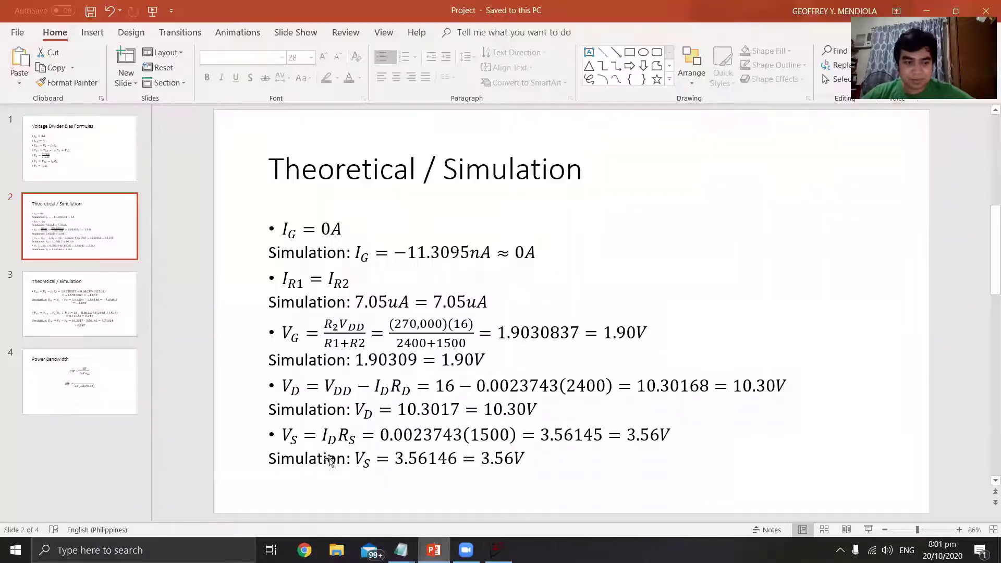
Step: Open slide 3 and compare its VGS and VDS calculations with the simulated voltages in LTspice, returning to the schematic
click(106, 330)
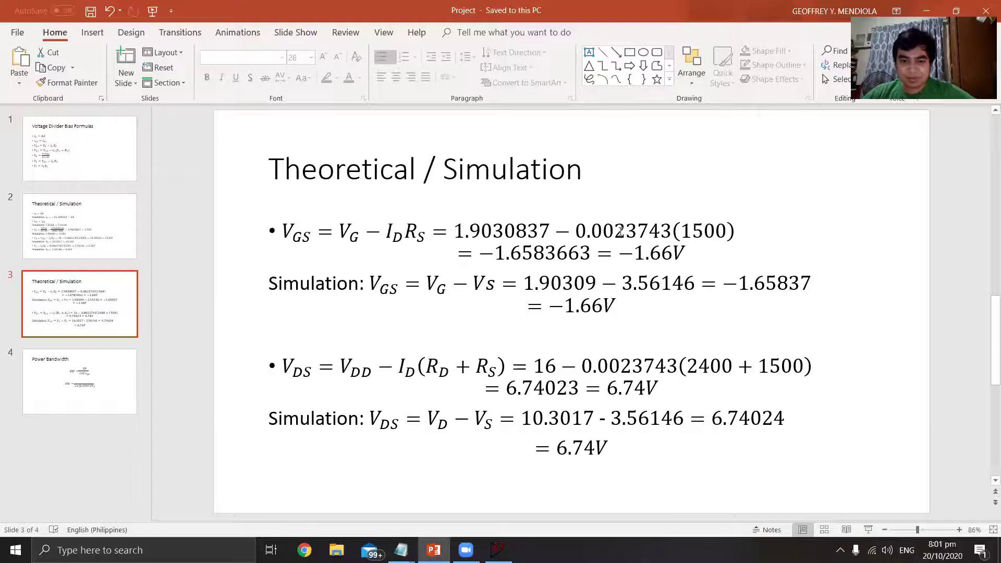
click(626, 255)
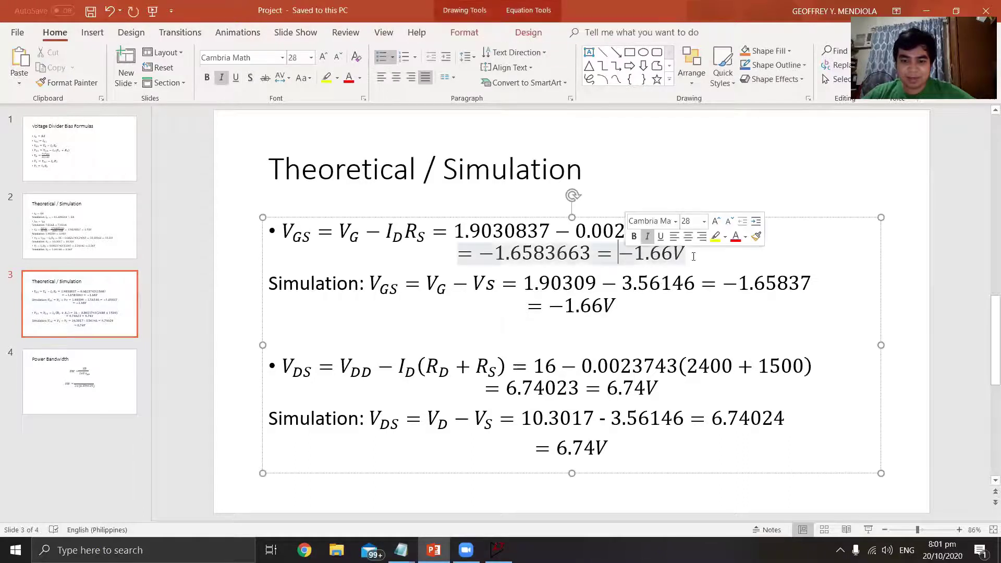
click(910, 261)
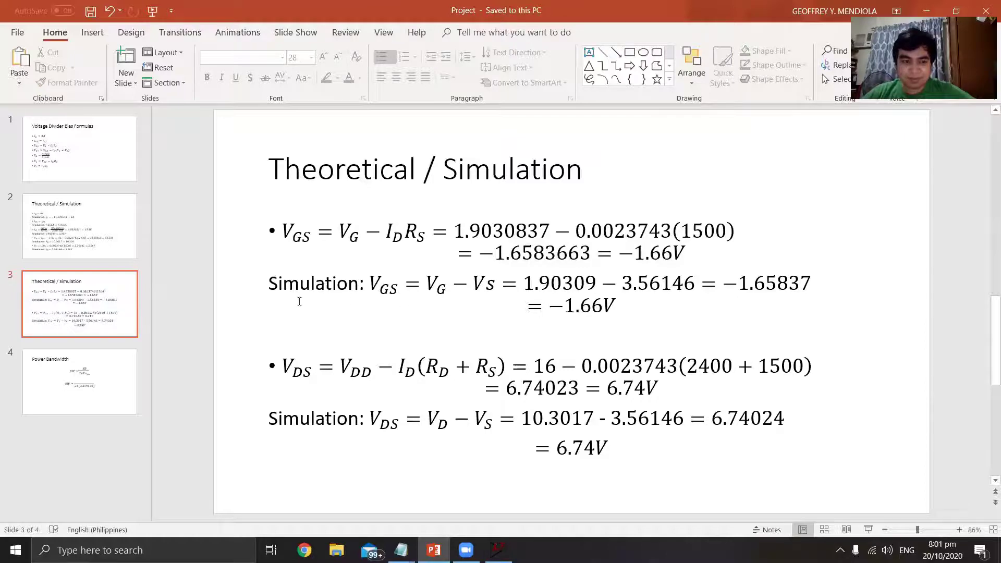
click(498, 550)
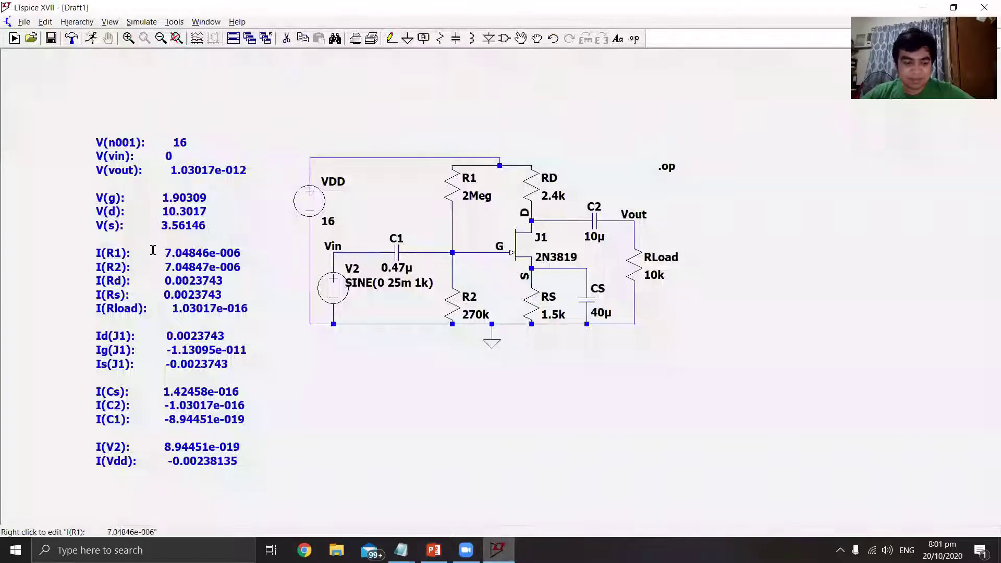
key(alt+Tab)
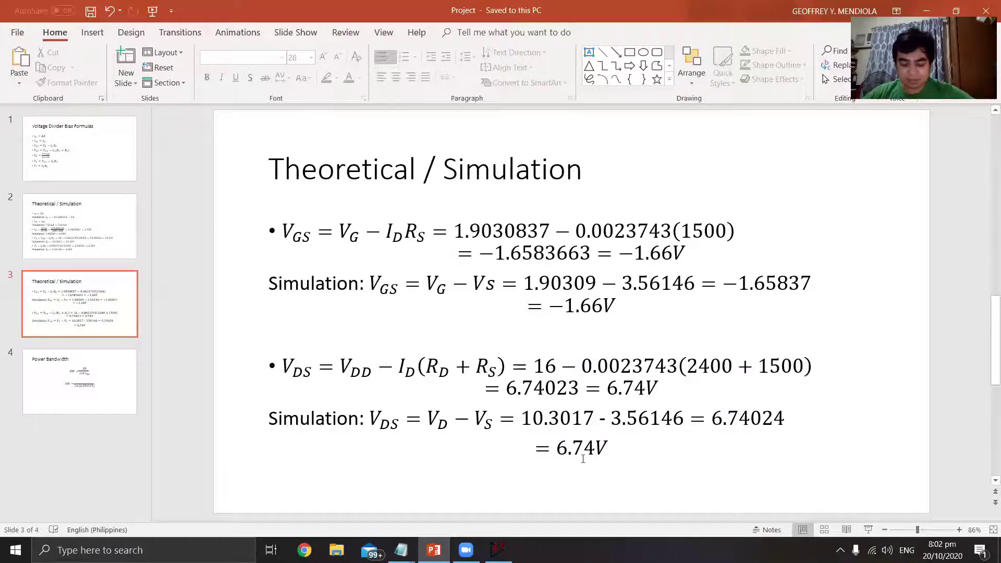
key(alt+Tab)
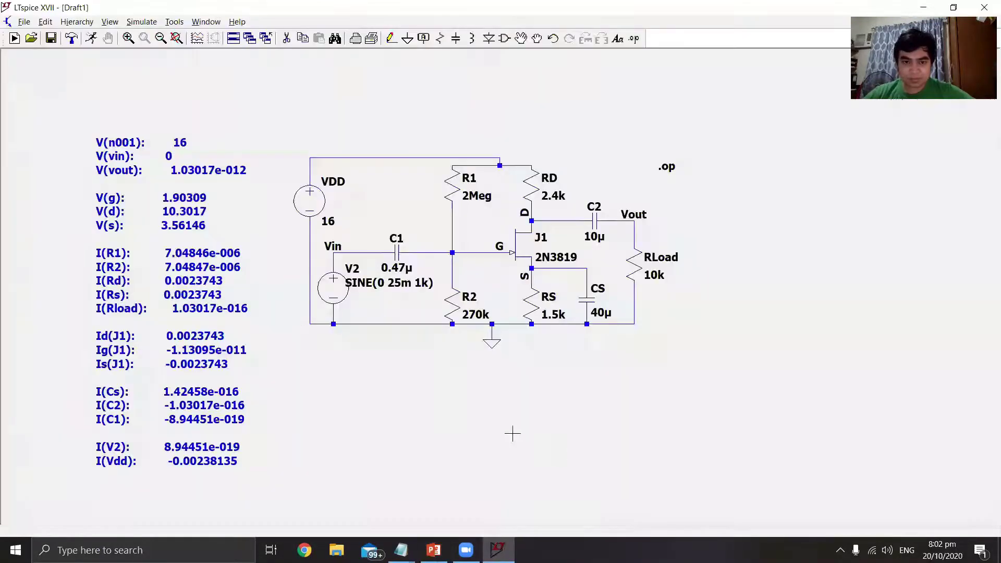
scroll(393, 151, up, 1)
drag(393, 152, 376, 159)
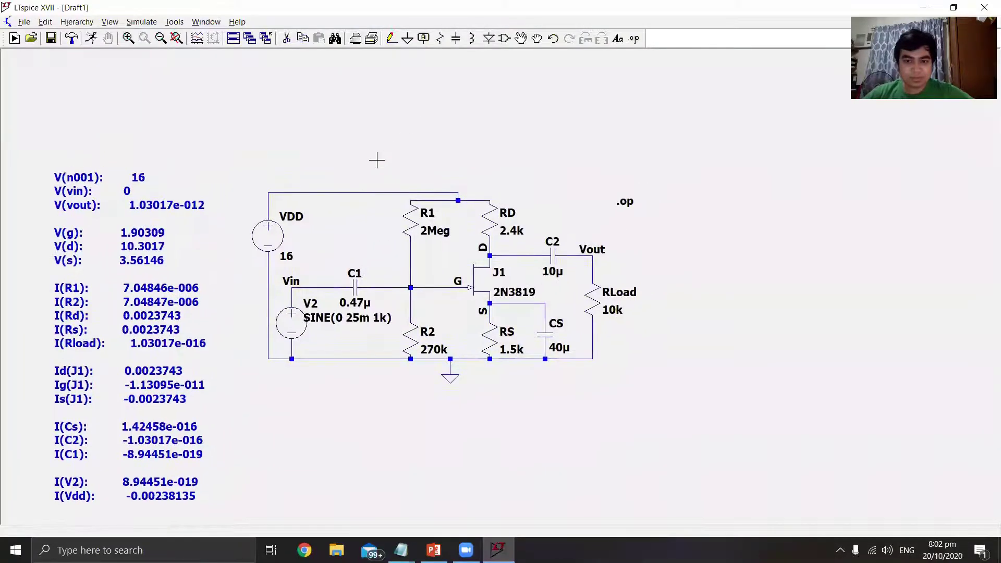
drag(452, 177, 474, 159)
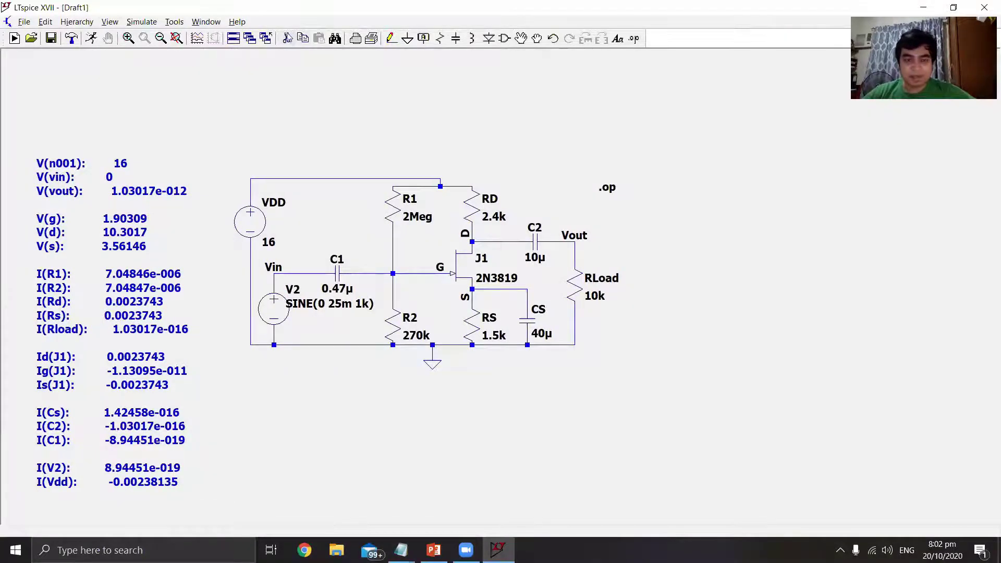
Step: Add the SPICE directive ".tran 0 10m 0" and place it below the .op directive, beside the circuit
click(633, 40)
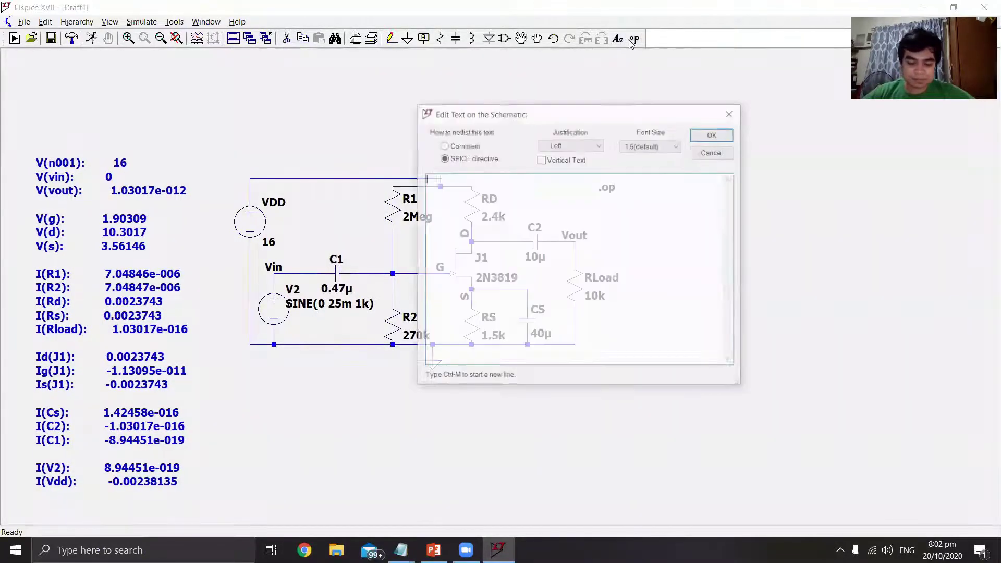
click(731, 118)
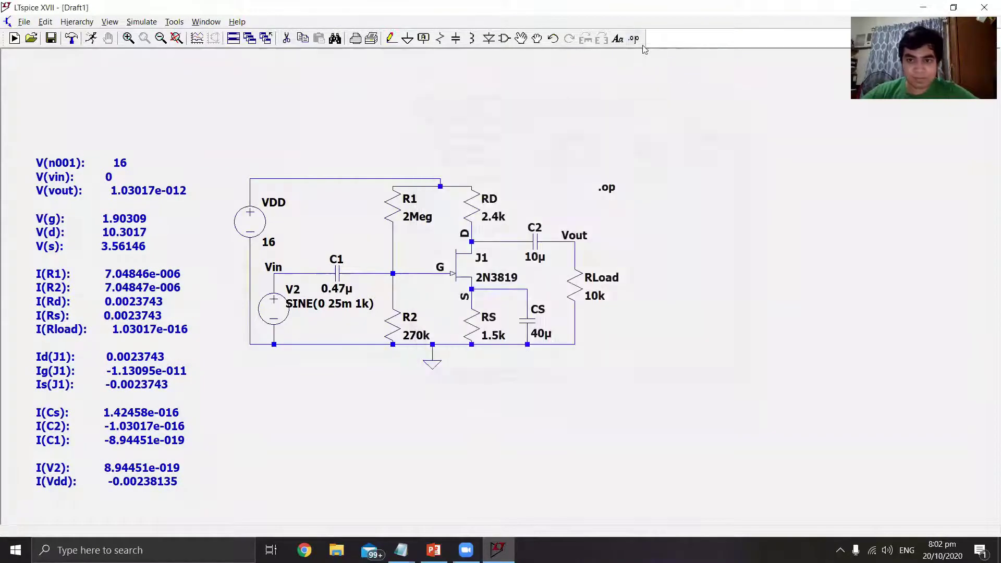
click(634, 39)
text(.tran 0 10m 0)
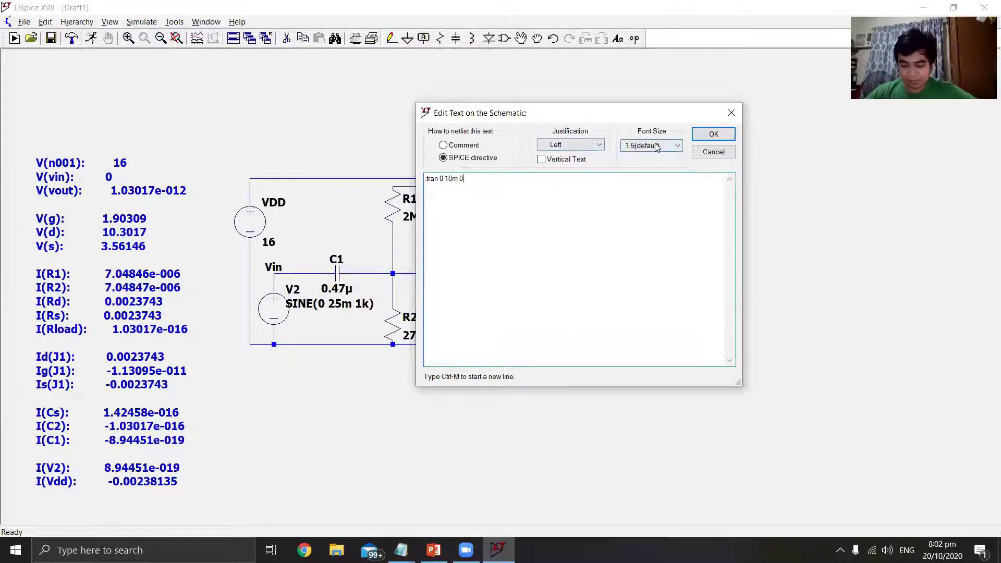
click(697, 136)
click(645, 216)
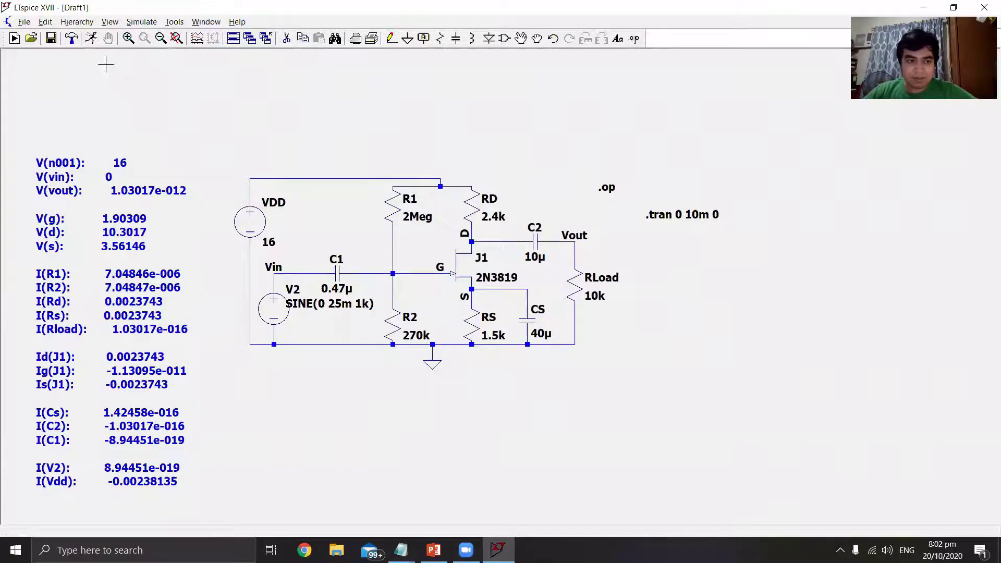
Step: Run the transient simulation and plot the voltages at the Vin and Vout nodes
click(92, 44)
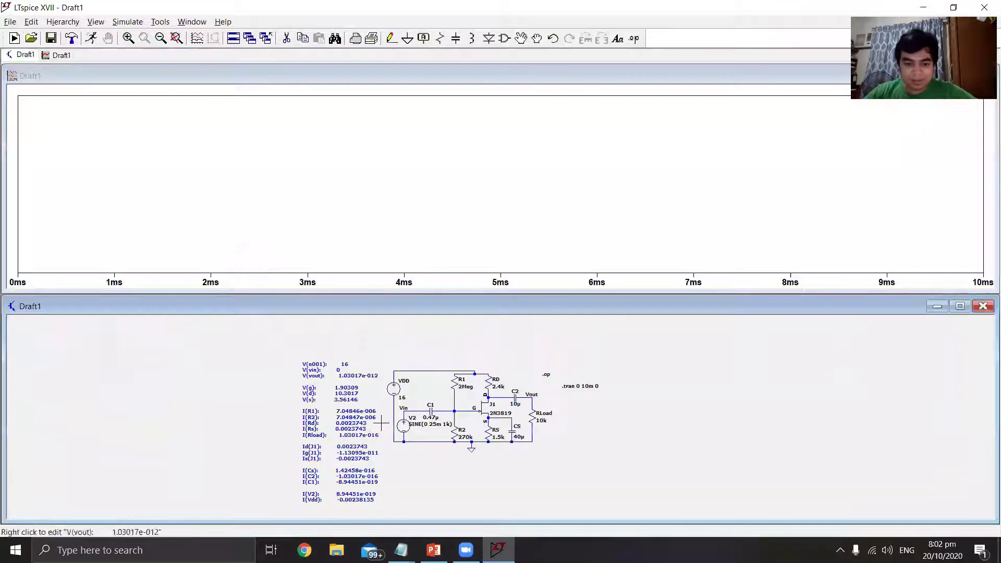
click(404, 414)
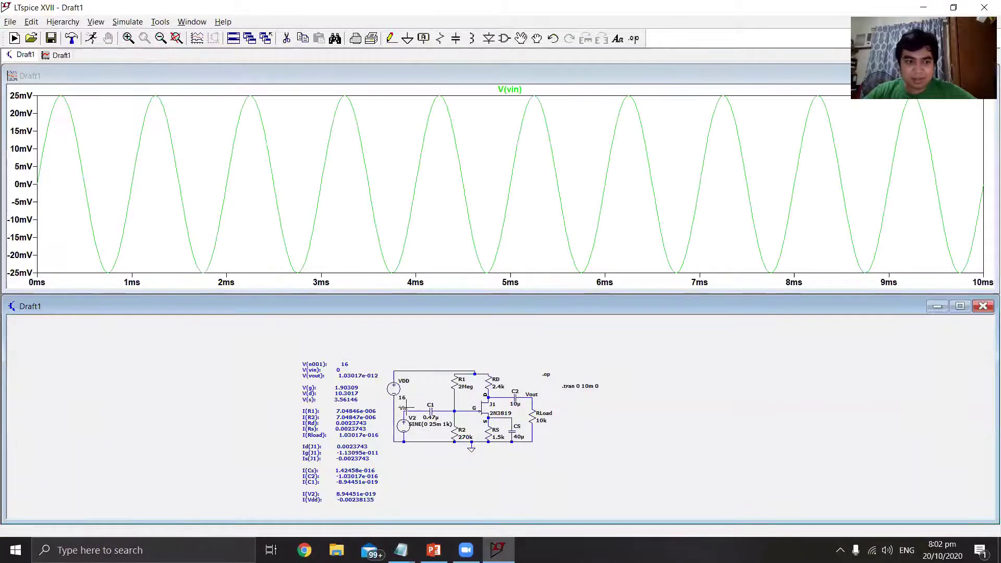
click(534, 398)
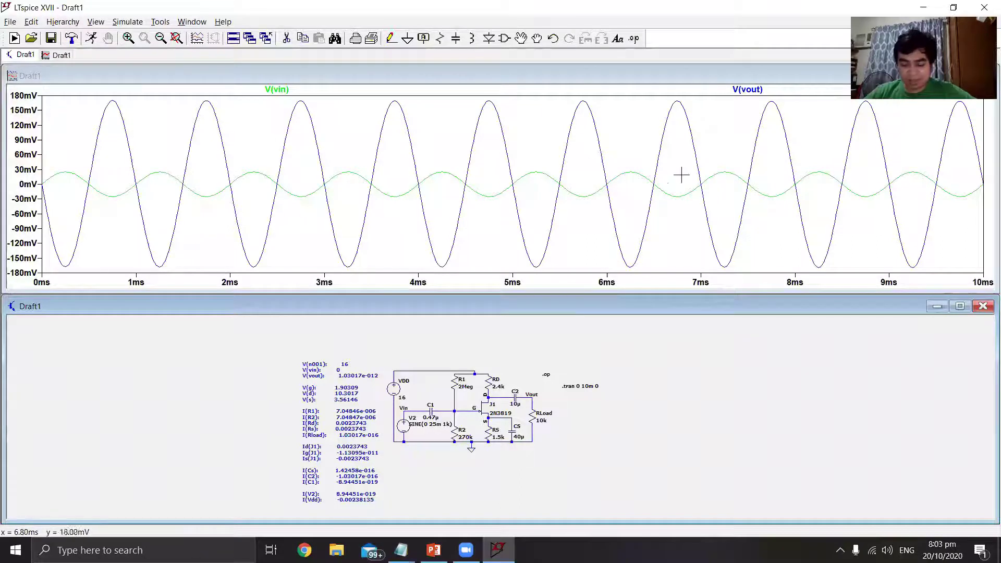
Step: Append the line ".meas tran Vopp pp V(Vout)" to the .tran directive to measure the output's peak-to-peak voltage
right_click(579, 386)
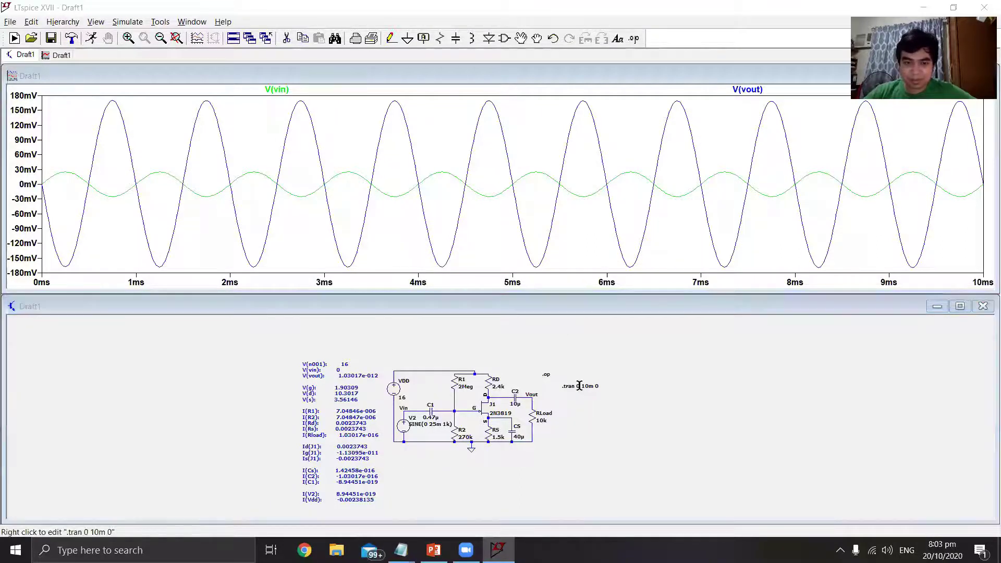
click(646, 156)
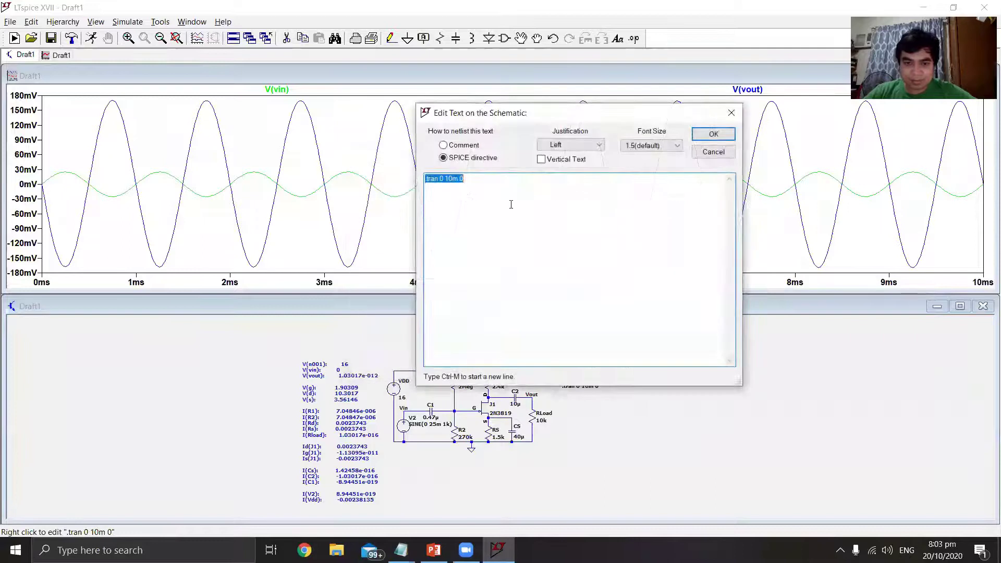
click(511, 204)
key(ctrl+m)
text(.meas)
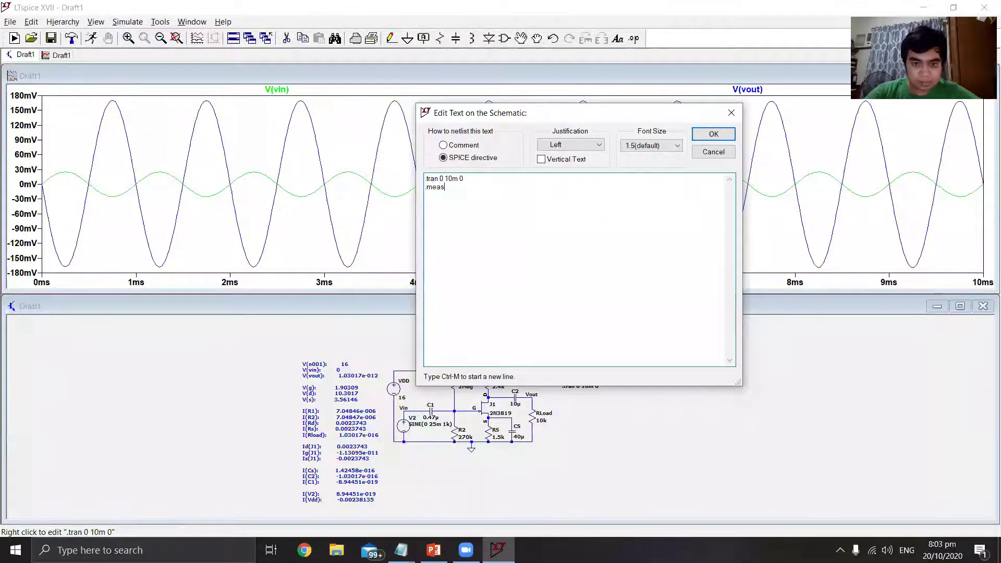
text( tran Vopp pp V(Vout)
key(Return)
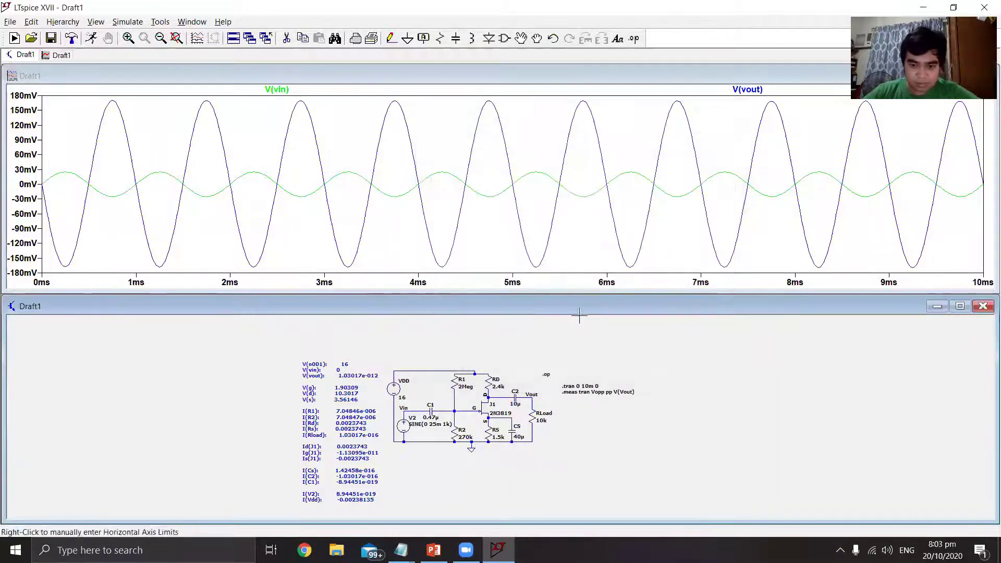
Step: Append the line ".meas tran Vipp pp V(Vin)" below the Vopp measurement in the same directive
right_click(570, 331)
key(Escape)
click(532, 190)
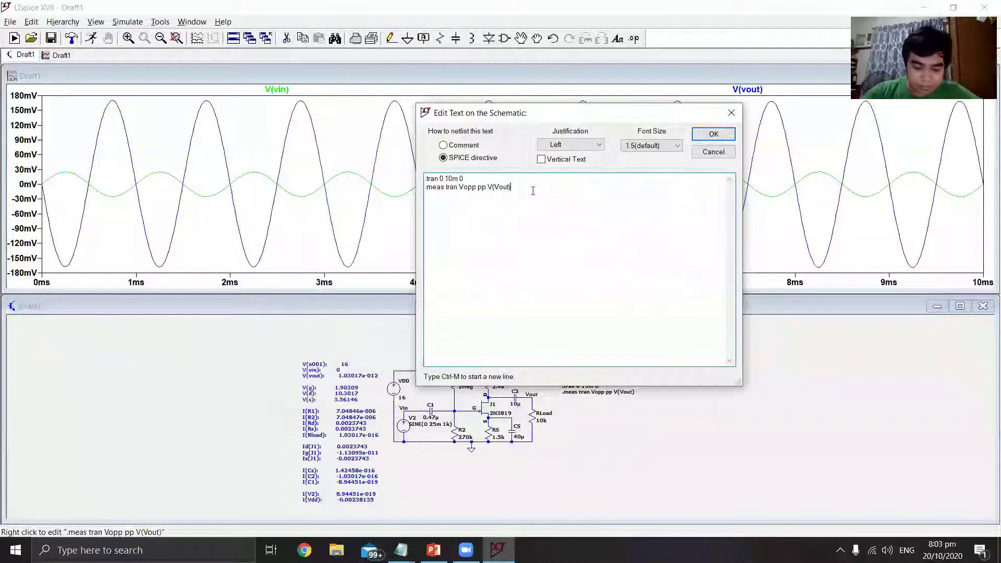
key(ctrl+m)
text(.meas tran Vipp pp V(Vin))
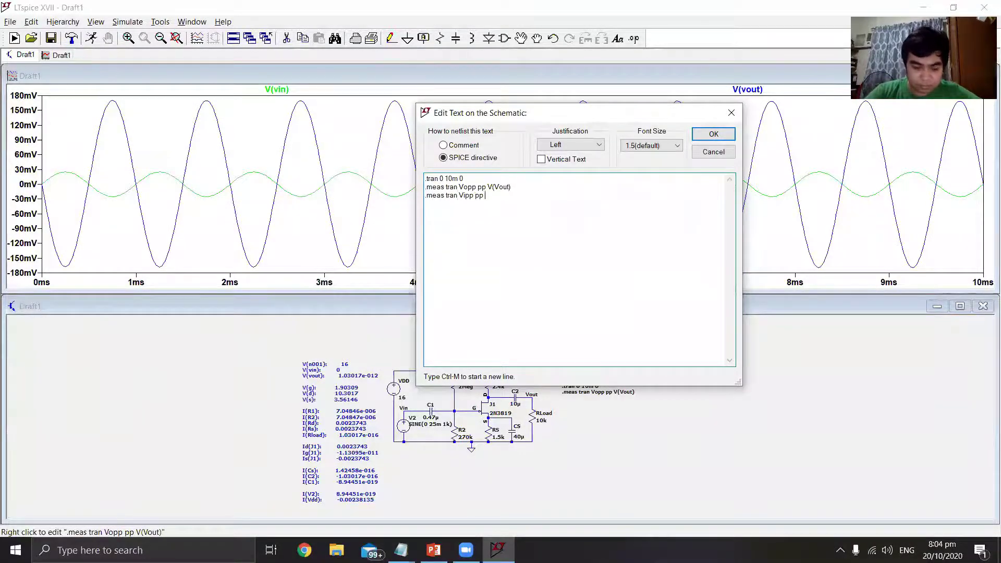
click(712, 134)
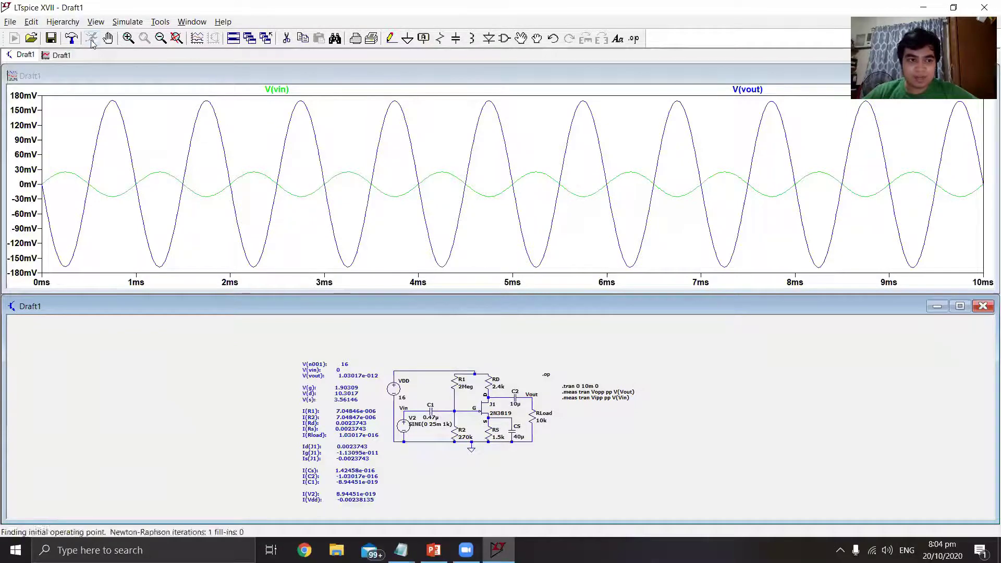
Step: Rerun the simulation and read the Vopp and Vipp measurements in the SPICE error log, closing the log when done
click(96, 21)
click(137, 183)
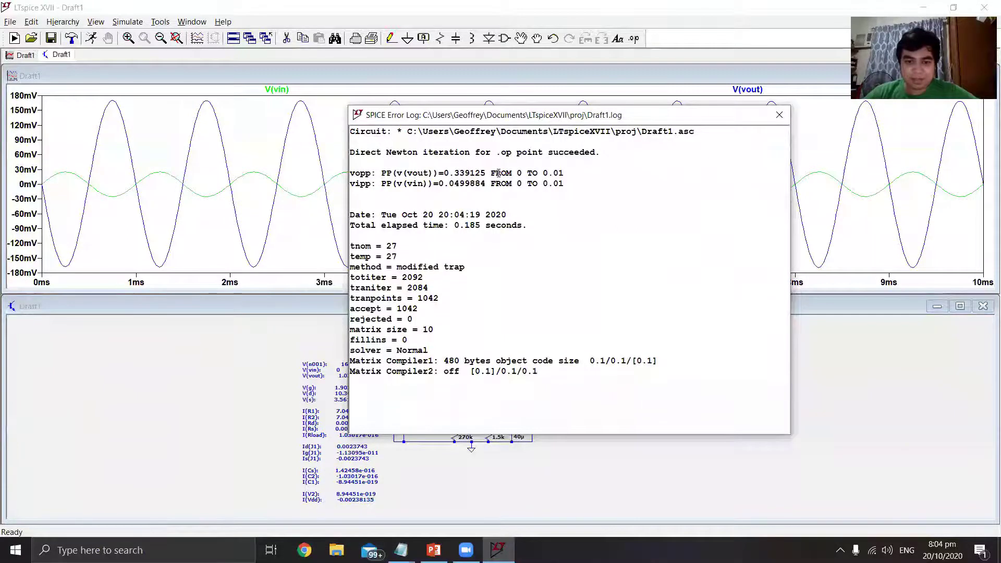
drag(443, 172, 509, 198)
click(505, 199)
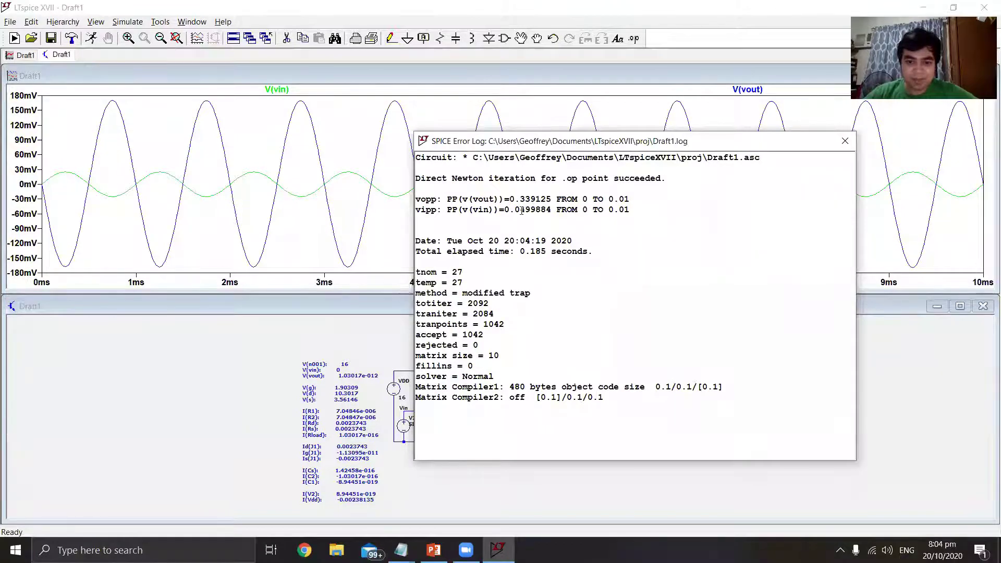
drag(551, 143, 654, 160)
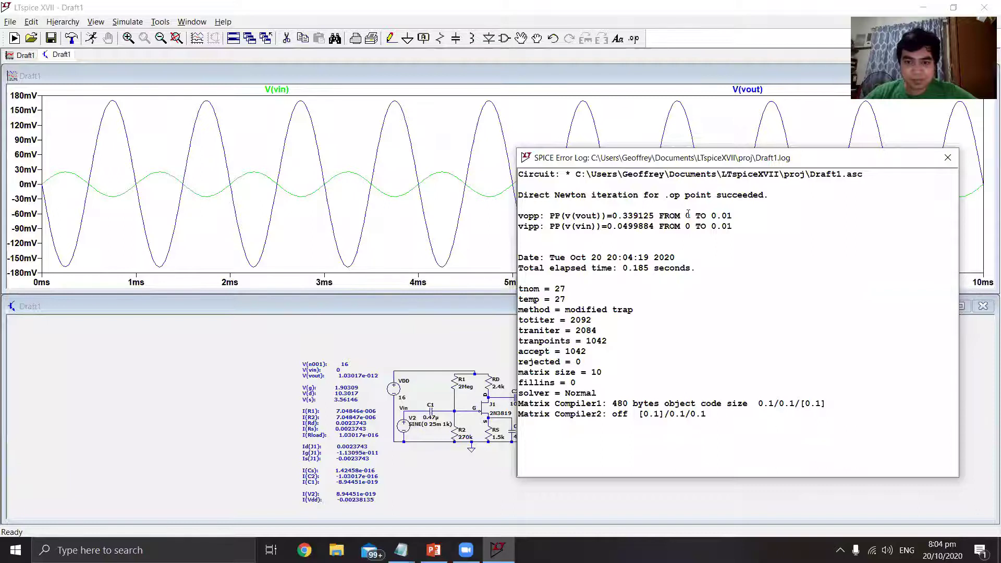
drag(806, 158, 793, 174)
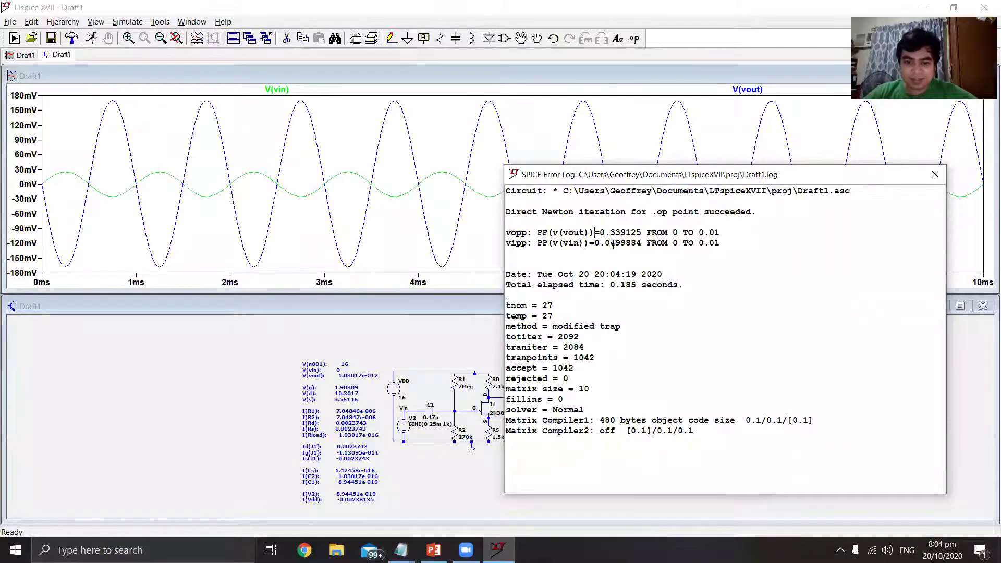
drag(597, 245, 632, 232)
click(723, 233)
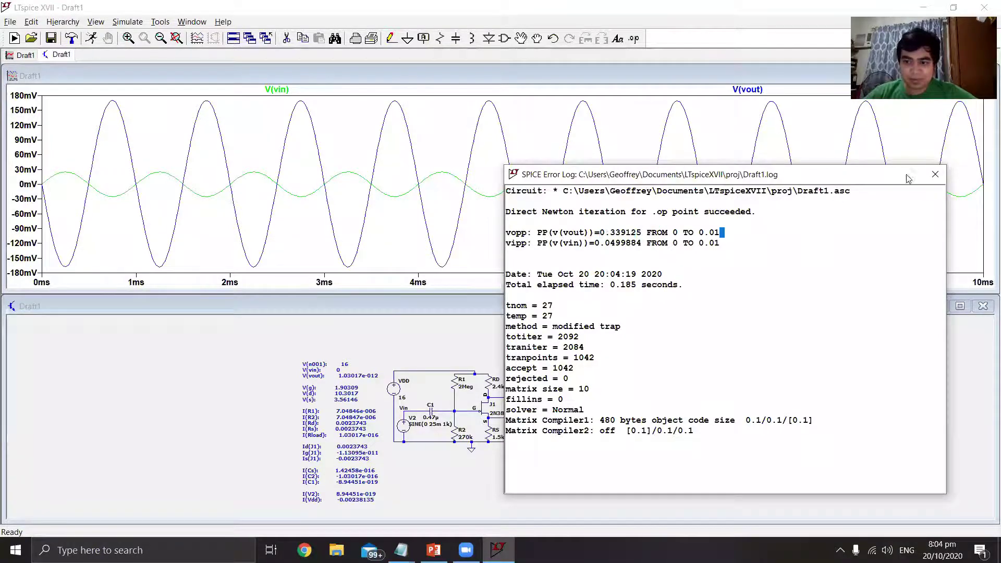
click(935, 174)
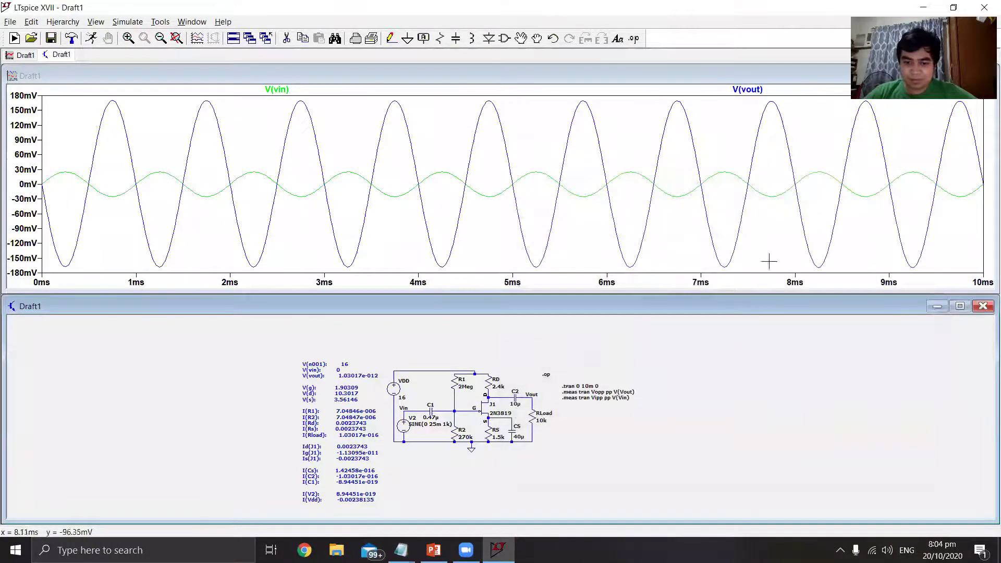
right_click(595, 392)
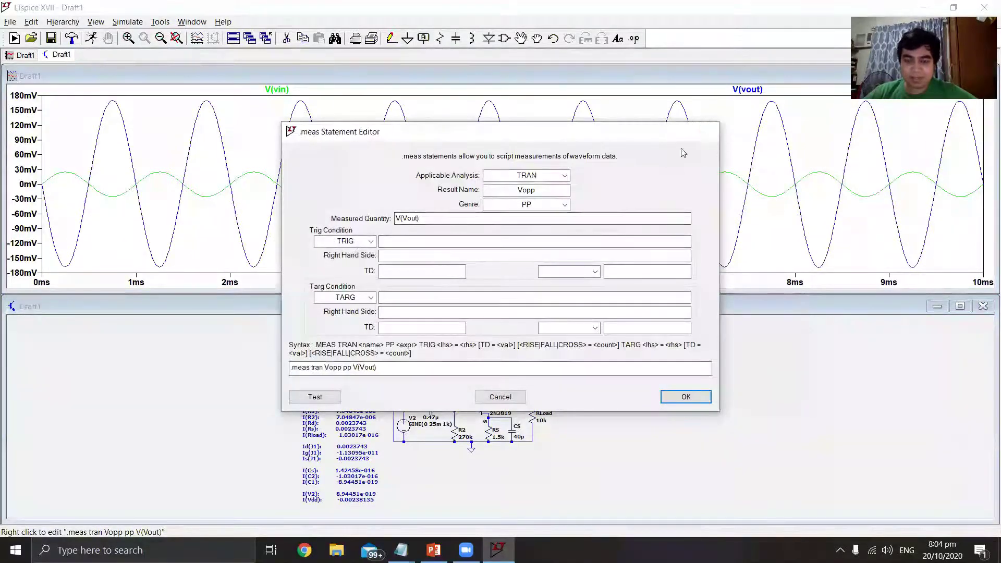
click(709, 131)
click(509, 199)
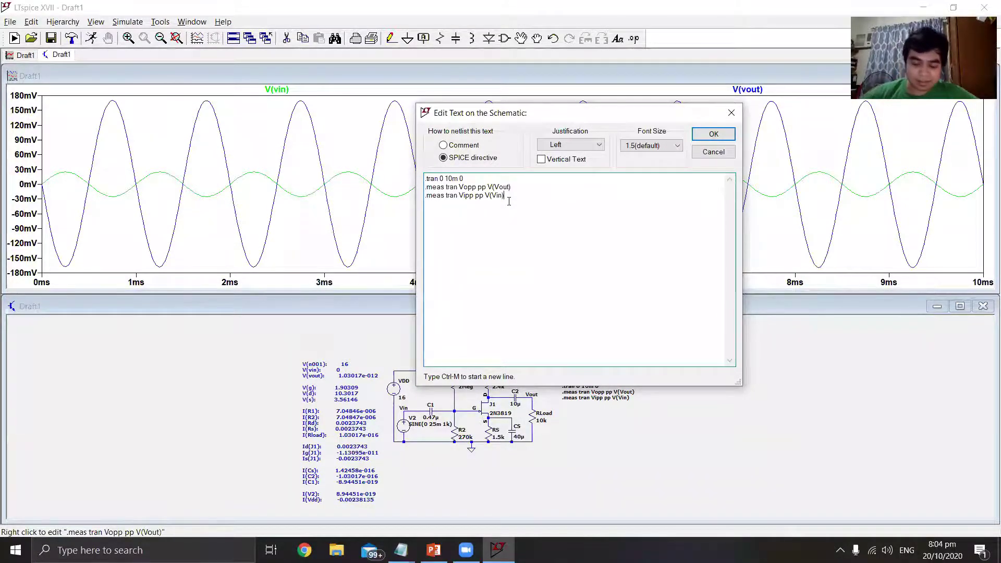
key(Return)
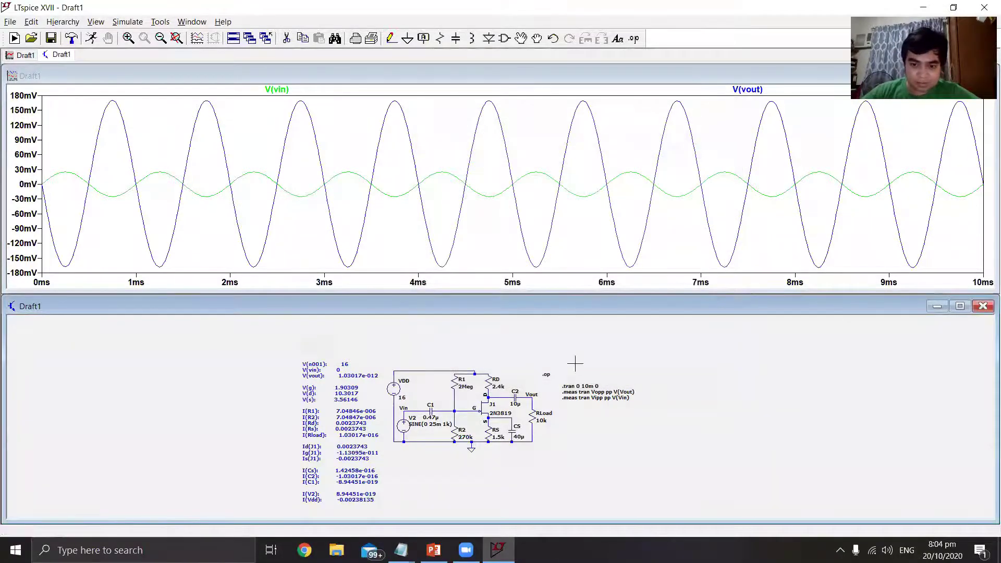
Step: Append a blank line and ".meas tran Av param Vopp/Vipp" to the directive to calculate the voltage gain
right_click(582, 384)
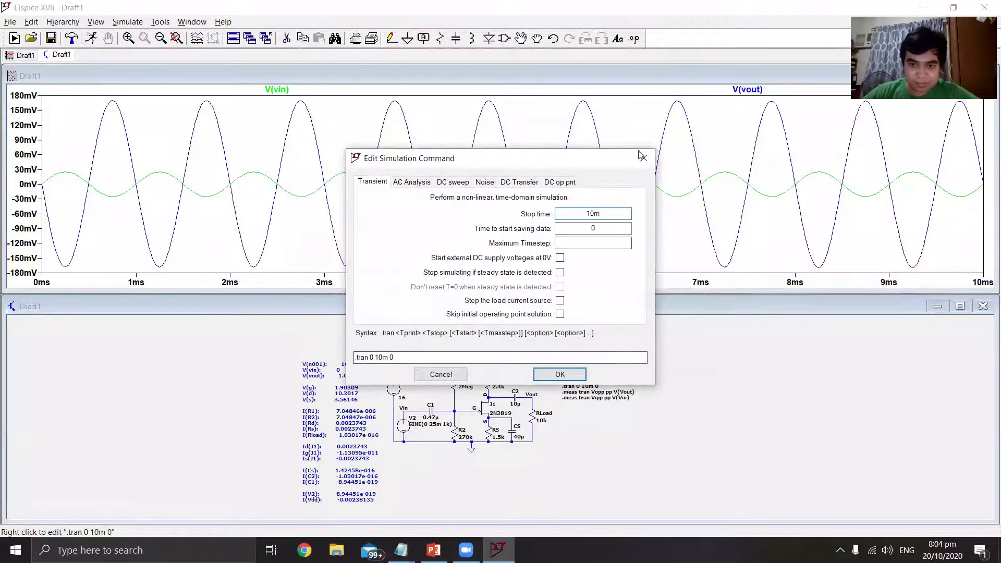
click(441, 372)
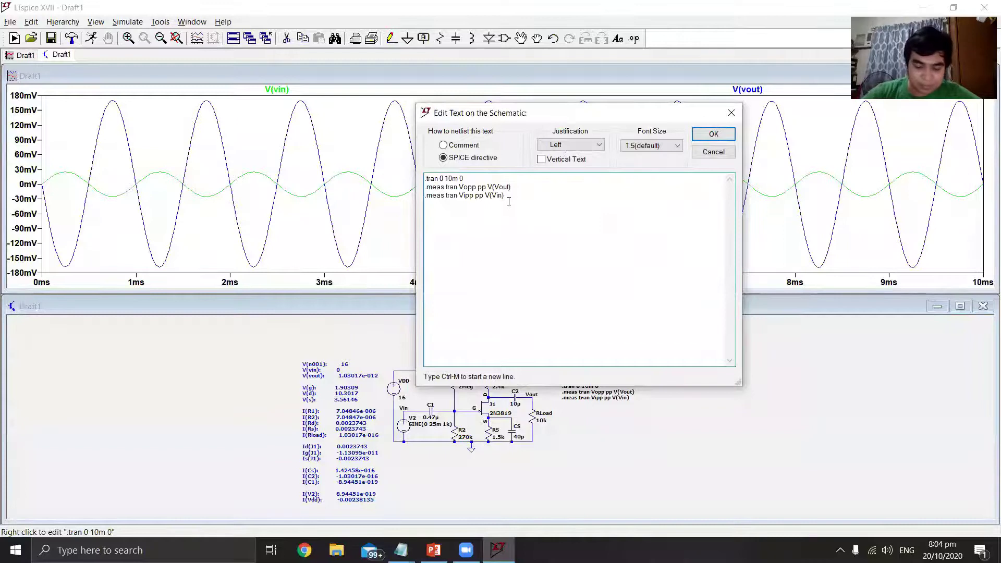
text(.meas)
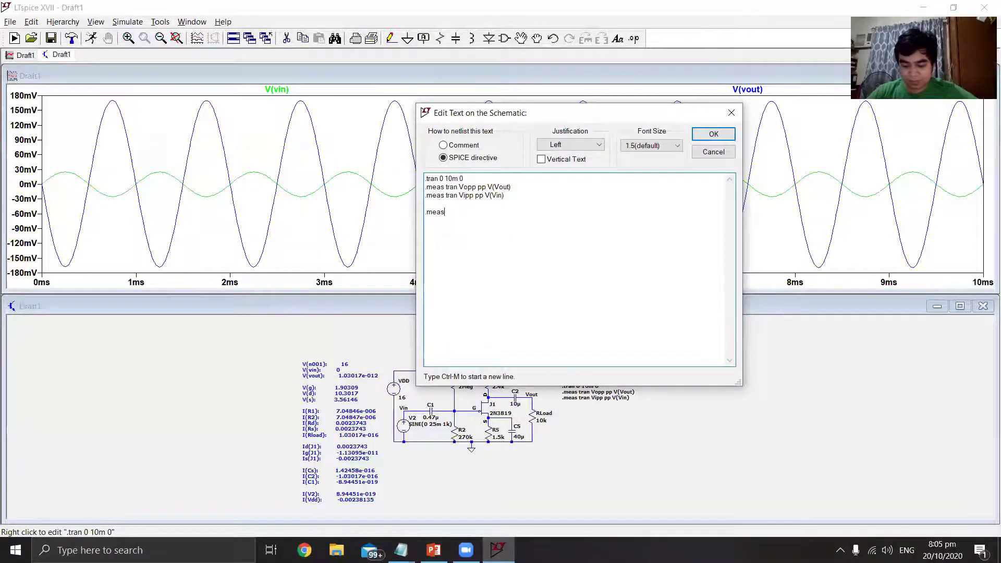
text( tran Av)
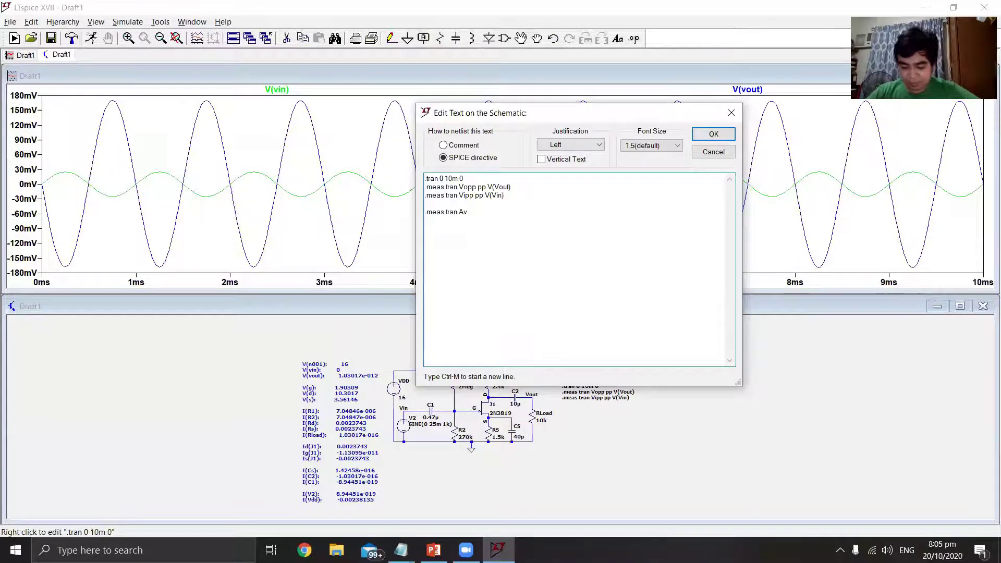
text( param)
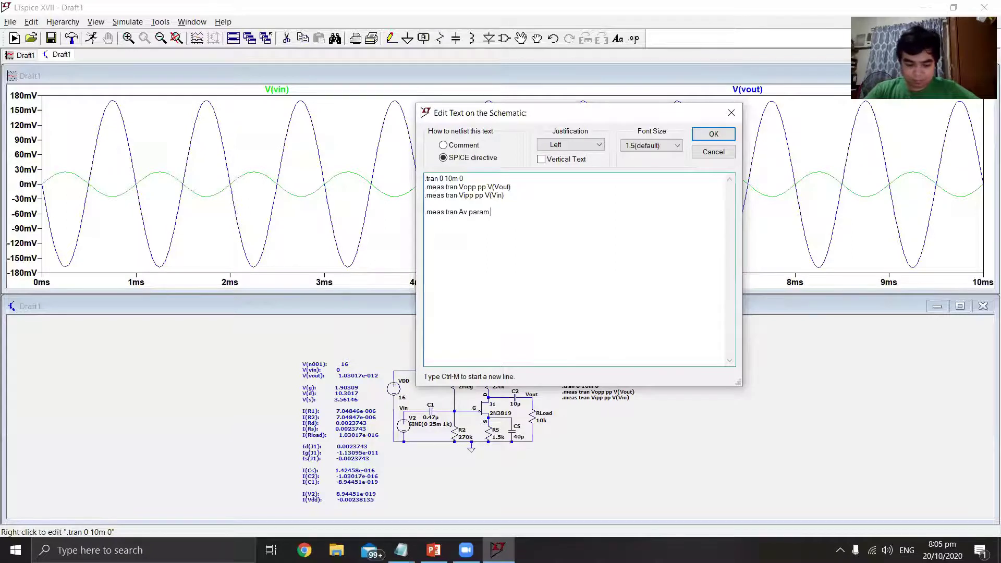
text( Vopp/Vipp)
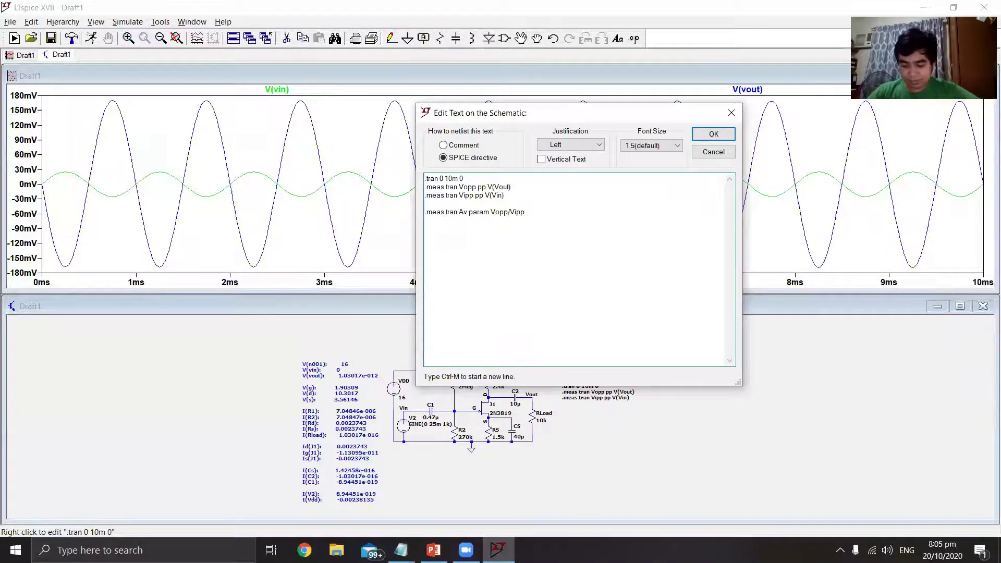
key(Return)
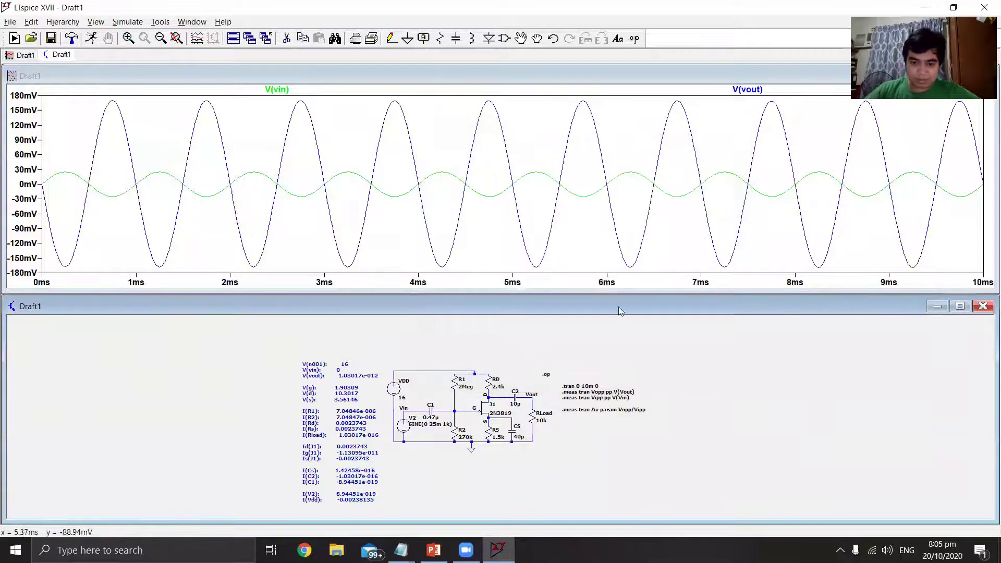
Step: Append the line ".meas Iin pp I(C1)" to the transient directive to measure the peak-to-peak input current
right_click(592, 412)
click(699, 138)
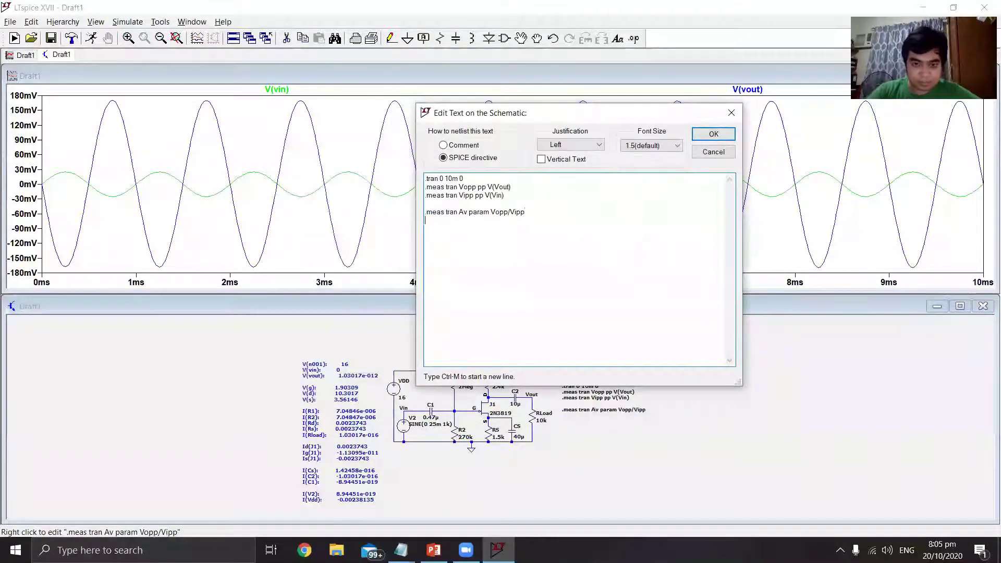
text(.meas lin pp)
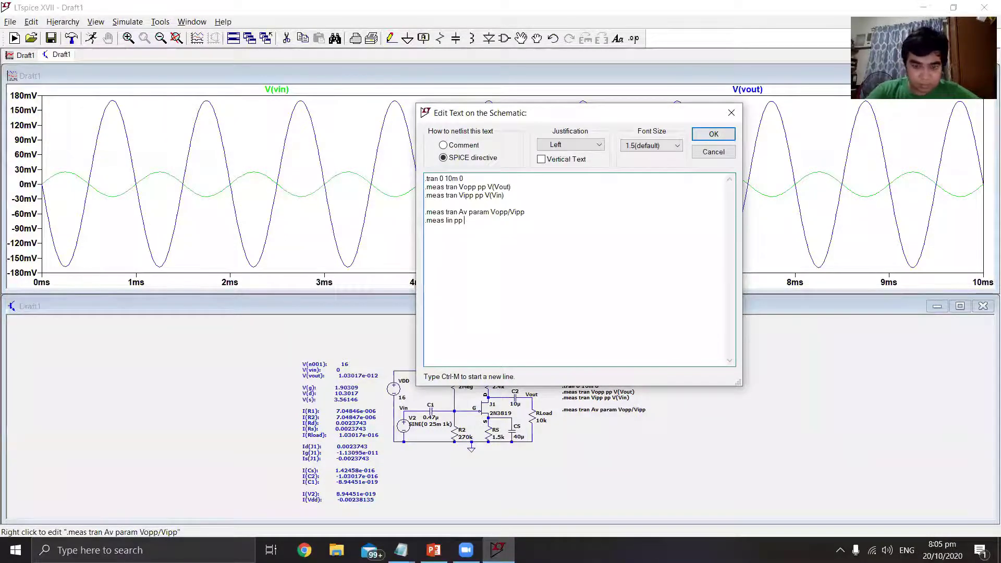
text( I(Ca)
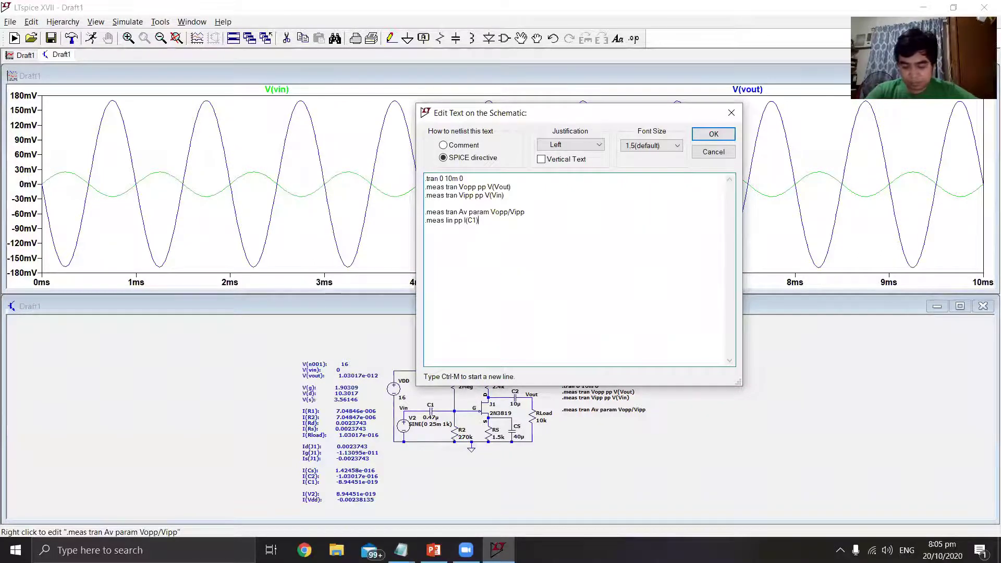
Step: Append ".meas Iout pp I(Rload)" below the Iin measurement and accept the directive
key(ctrl+m)
text(.mw)
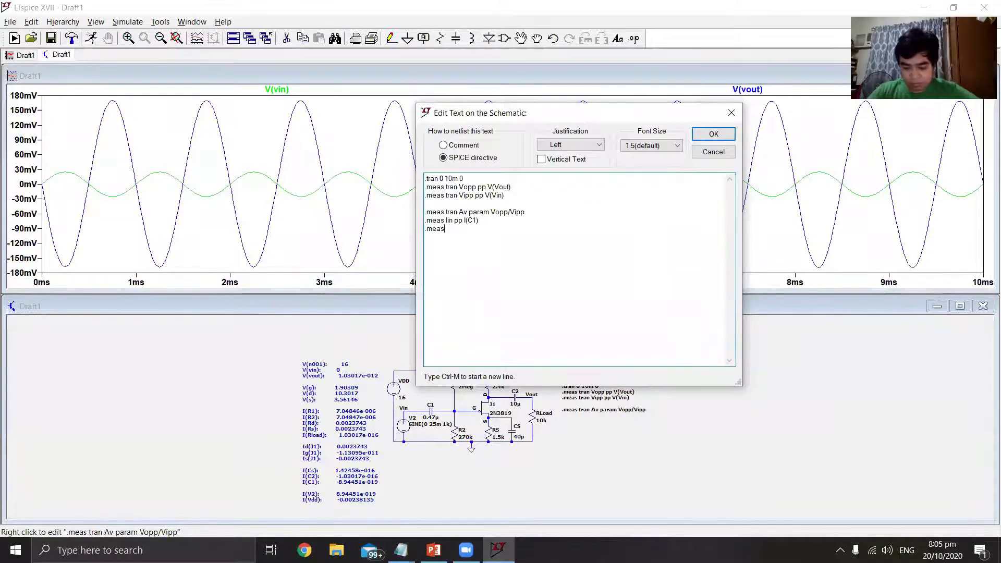
text( Iout pp)
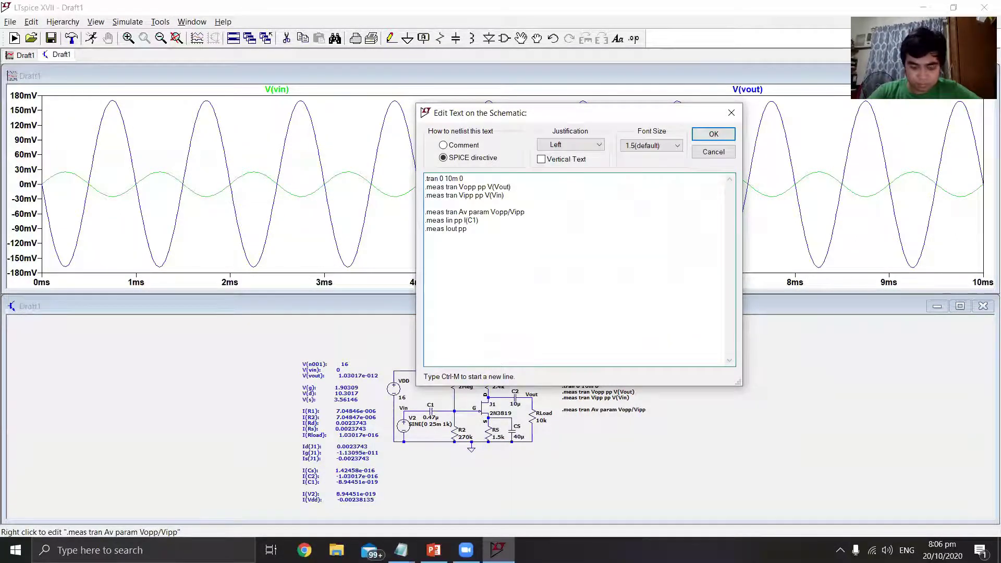
text( I(Rload))
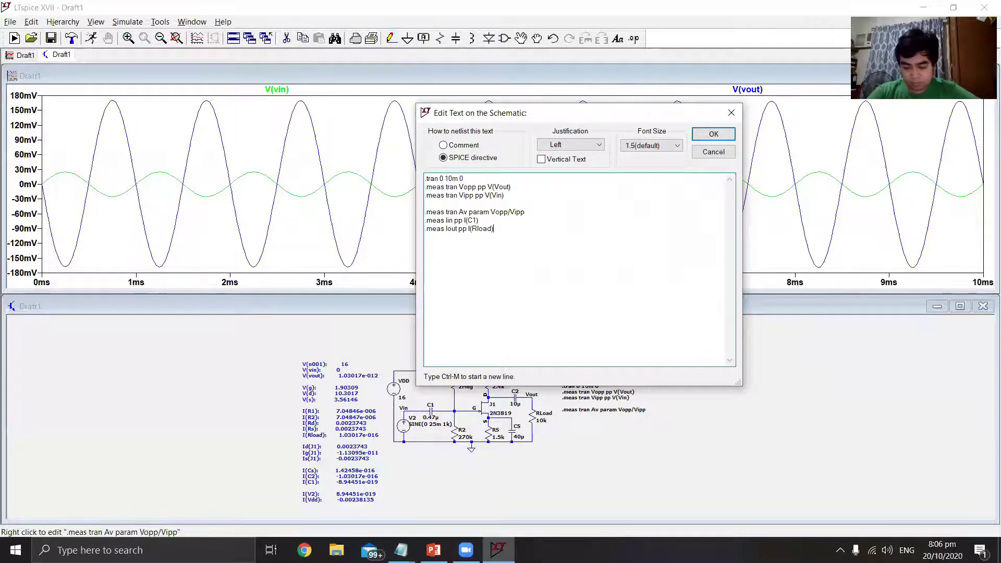
key(Return)
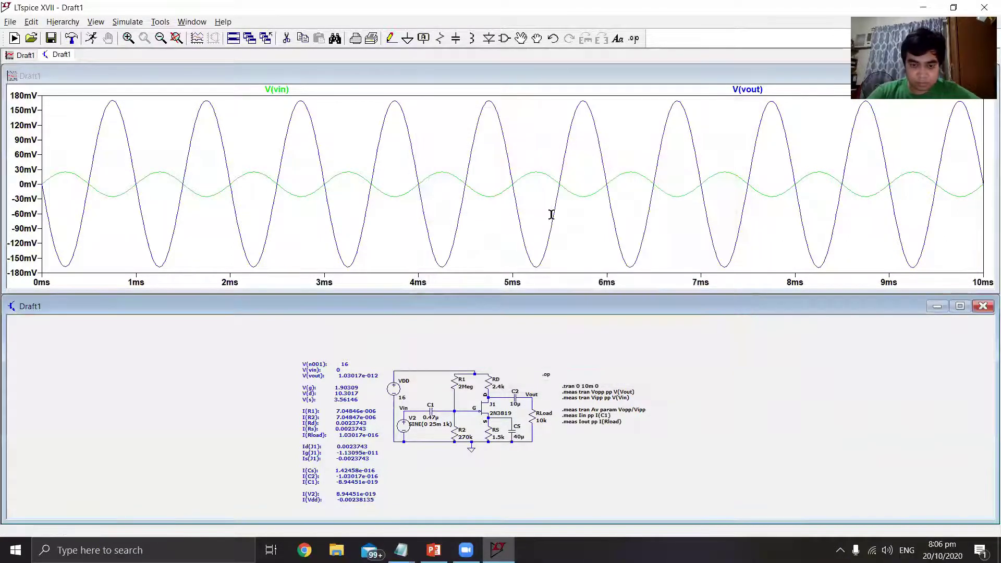
Step: Change the Iout measurement in the directive to use the current I(C2)
right_click(590, 421)
click(707, 132)
drag(491, 229, 472, 233)
text(C2)
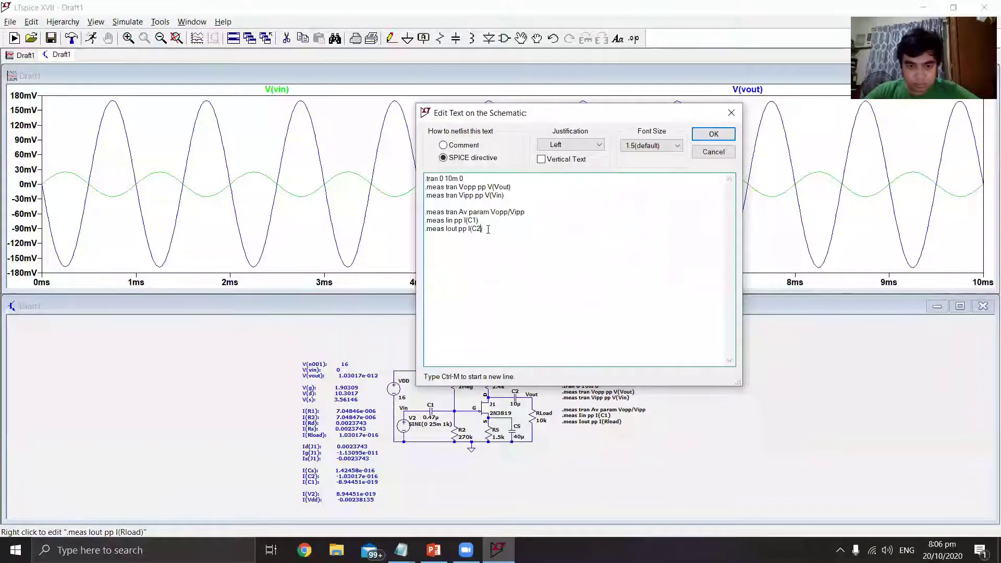
Step: Append a blank line and ".meas ai param Iout/Iin" to the directive to calculate the current gain
key(End)
key(ctrl+m)
text(.mw)
key(BackSpace)
text(eas)
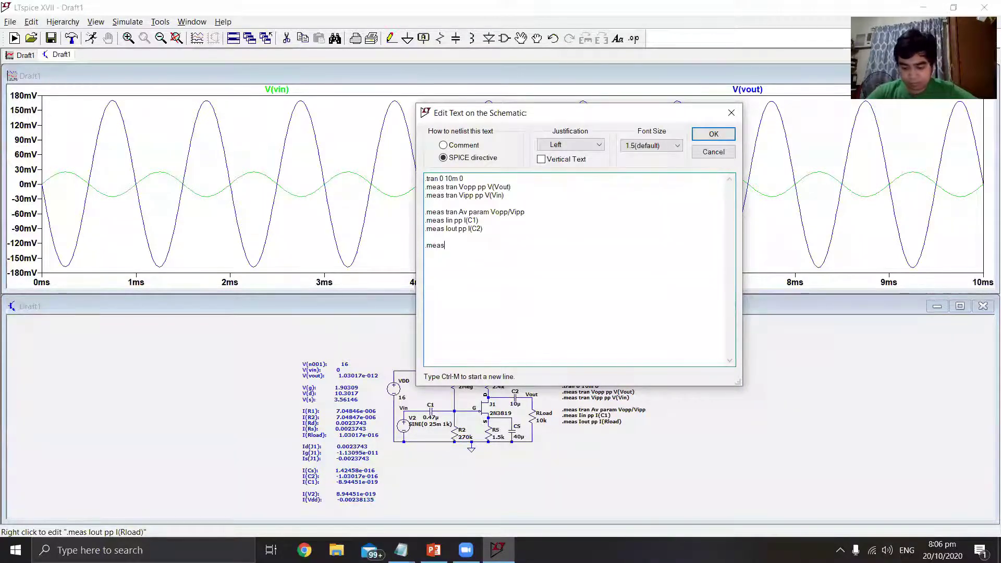
text( ai )
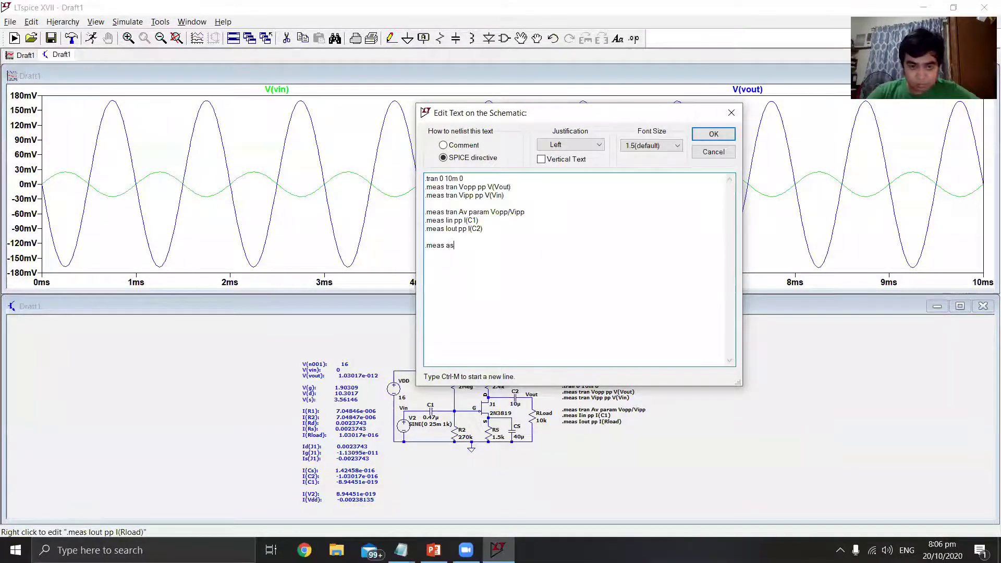
text(param Iout/Iin)
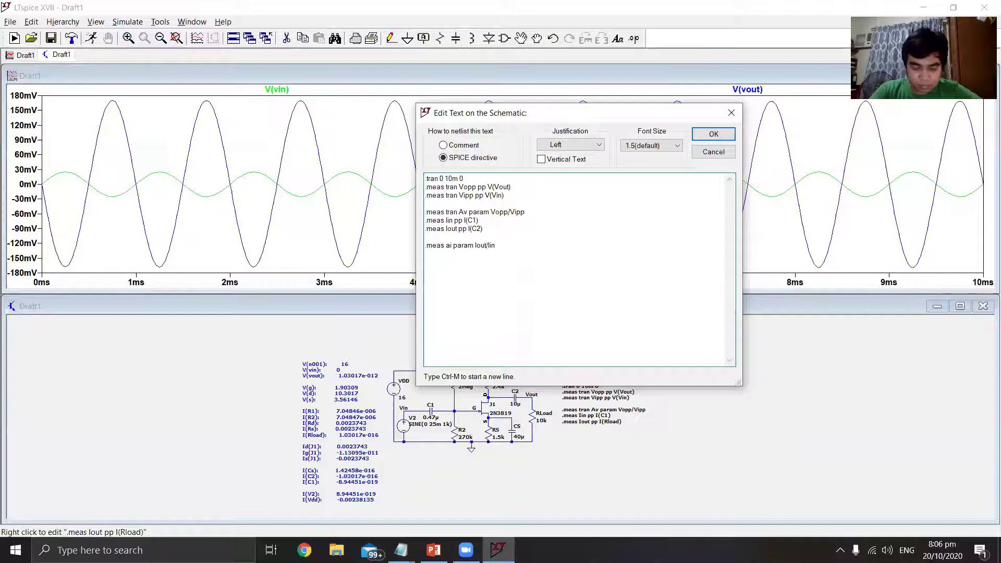
Step: Start another .meas line, remove the blank line above the current-gain measurement and rename that measurement Ai
text(me)
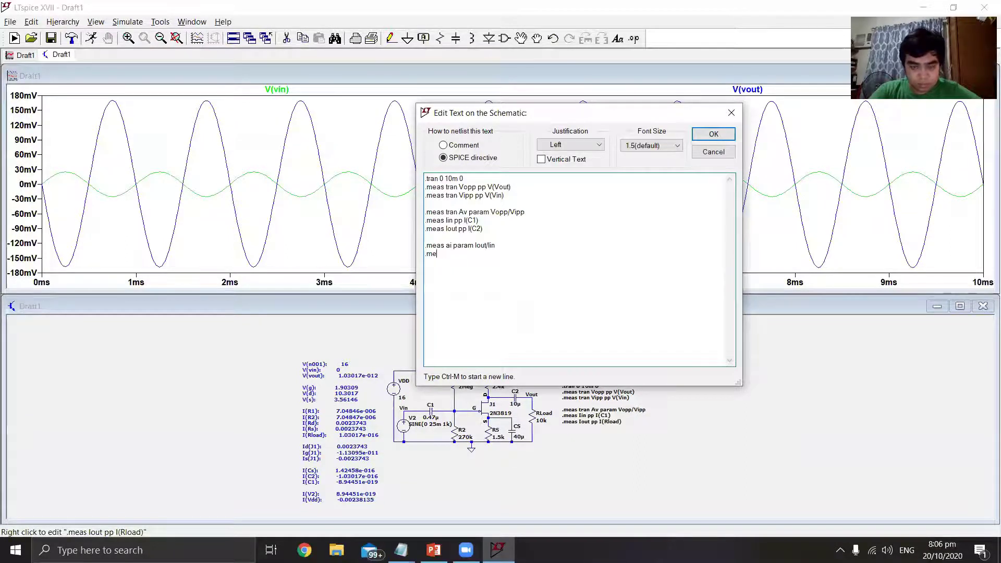
click(432, 238)
key(BackSpace)
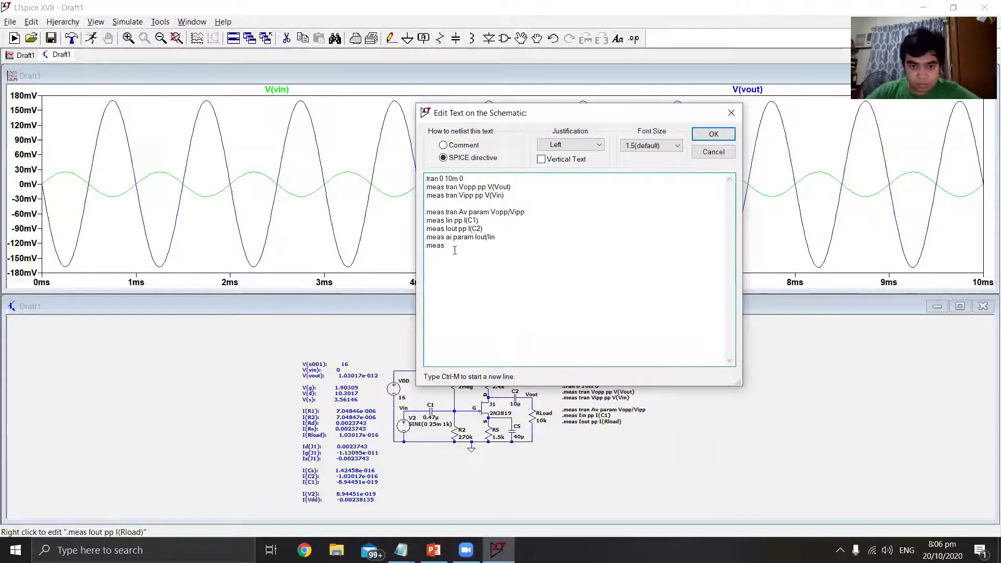
click(449, 238)
key(BackSpace)
text(A)
Step: Complete the last line as ".meas Ap param Av*Ai" to calculate the power gain and accept the directive
key(Down)
text(as A)
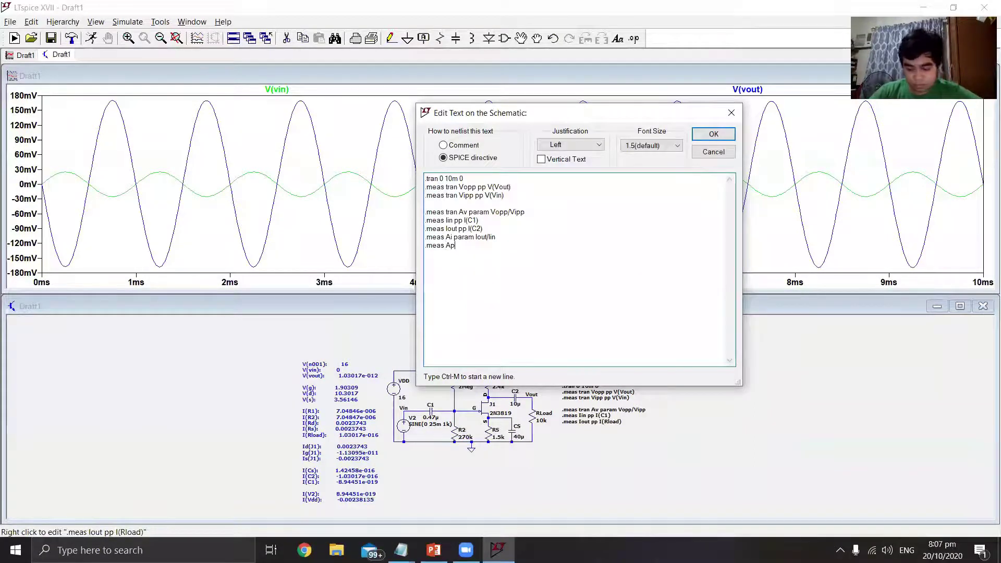
text(p param A)
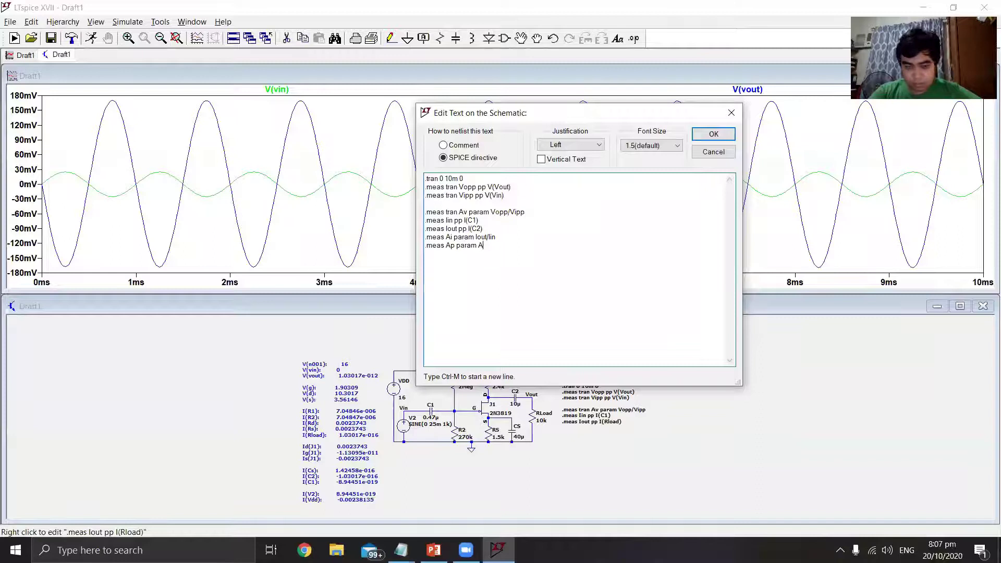
text(v*Ai)
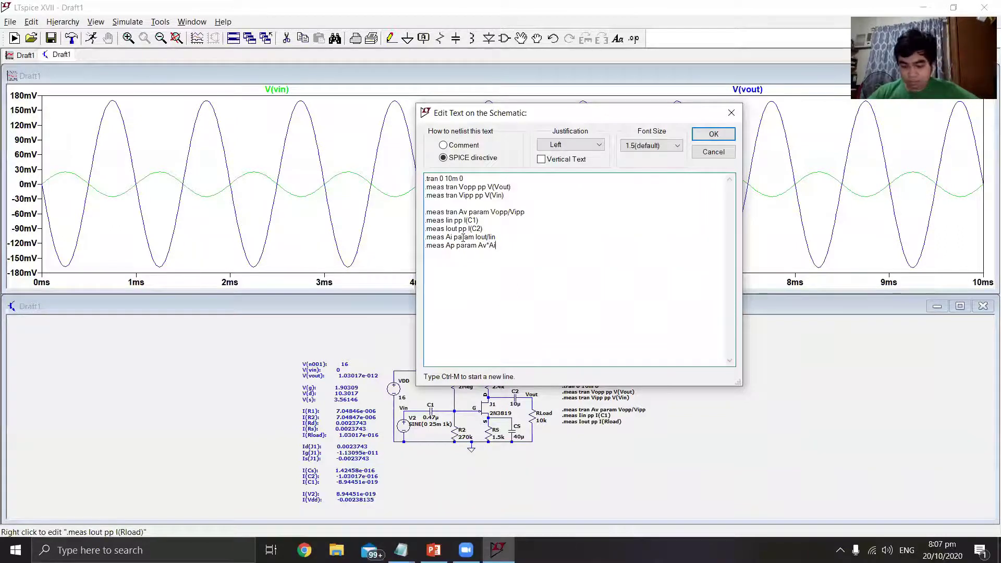
click(712, 134)
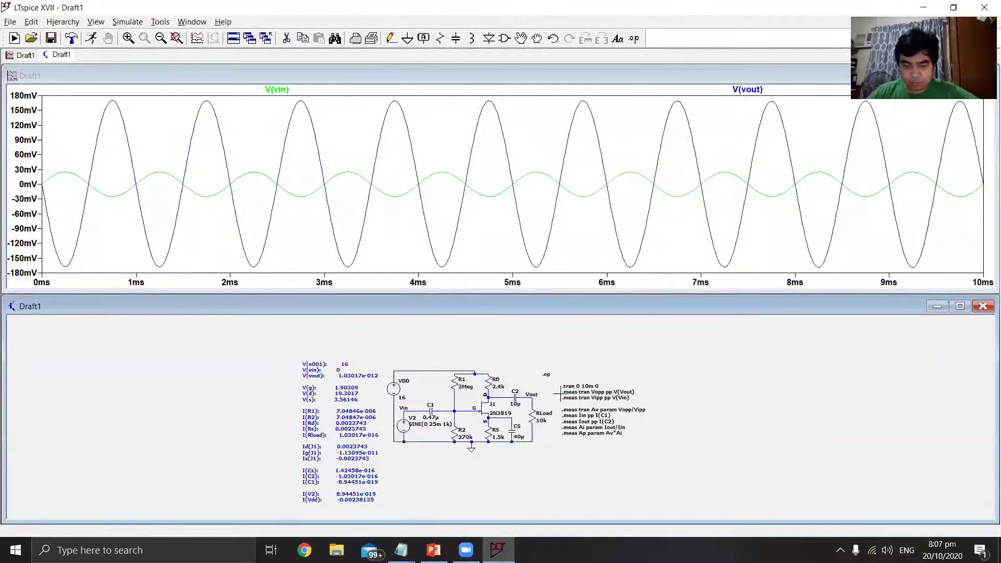
scroll(558, 392, up, 3)
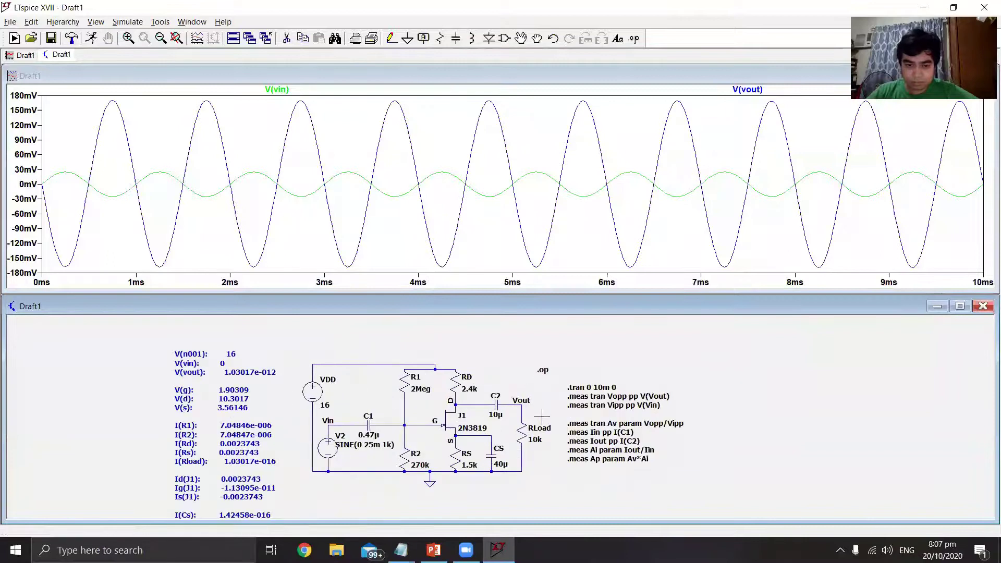
drag(542, 416, 540, 385)
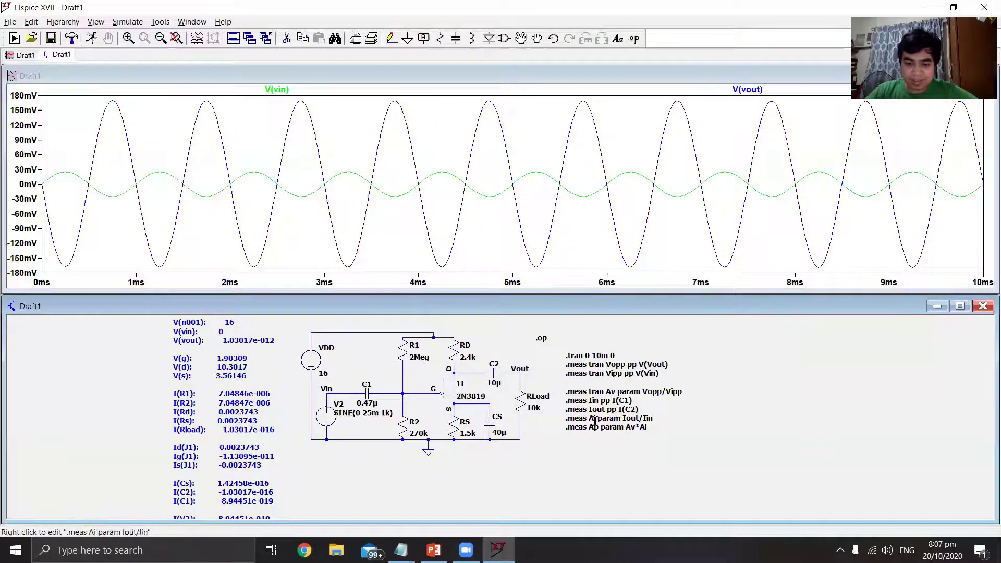
click(96, 21)
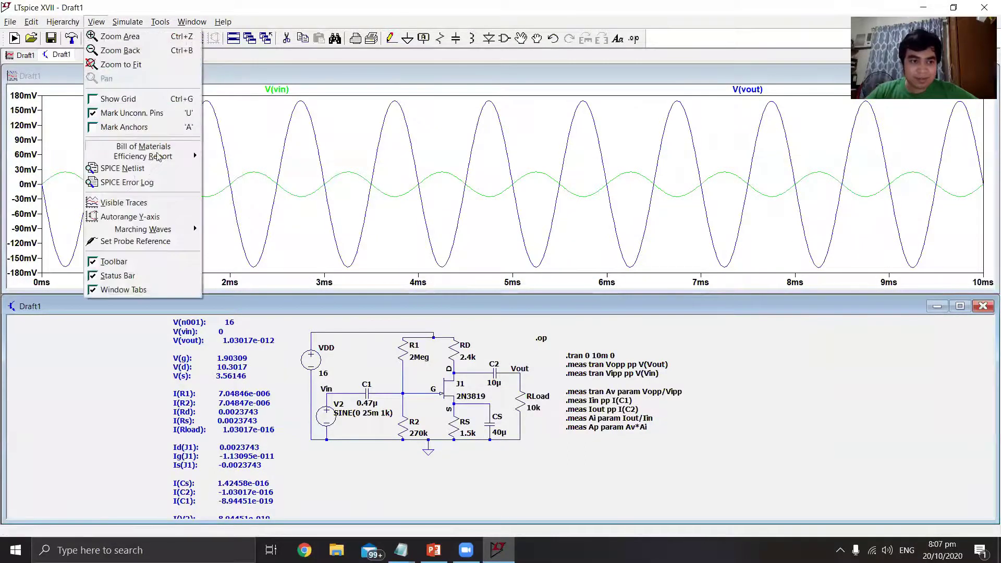
click(151, 182)
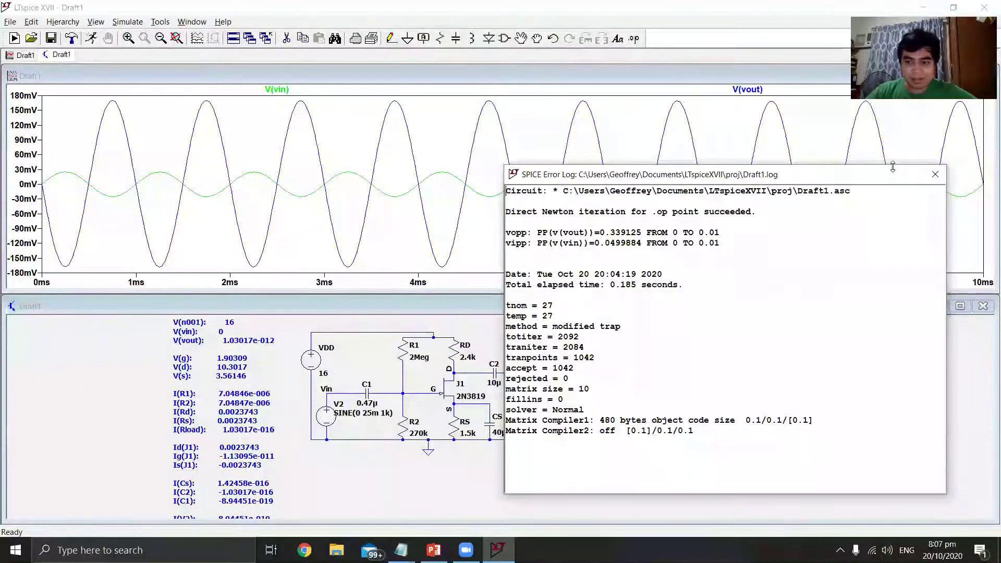
click(935, 174)
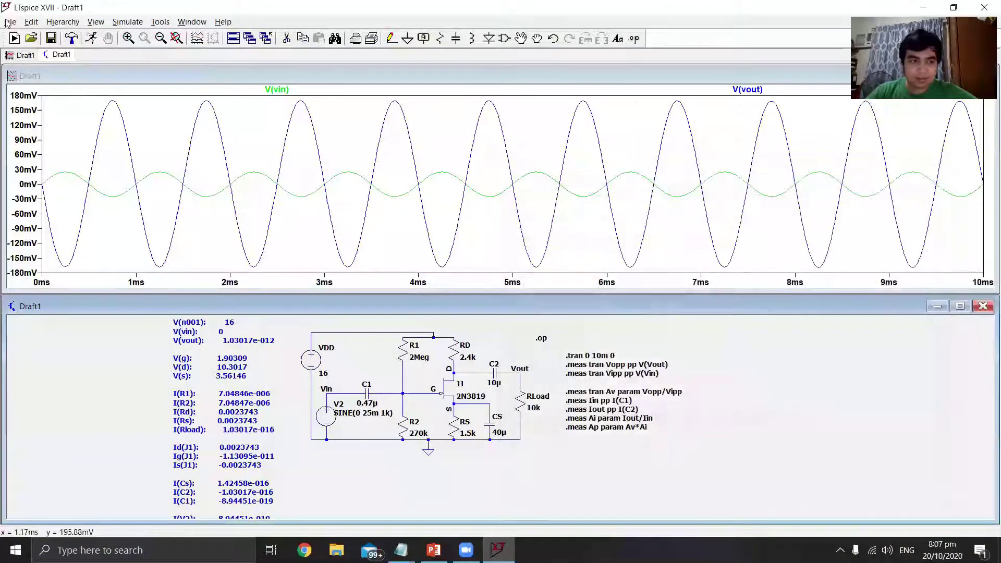
Step: Rerun the simulation and read the Av, Ai and Ap gains in the SPICE error log, closing the log when done
click(95, 23)
click(128, 182)
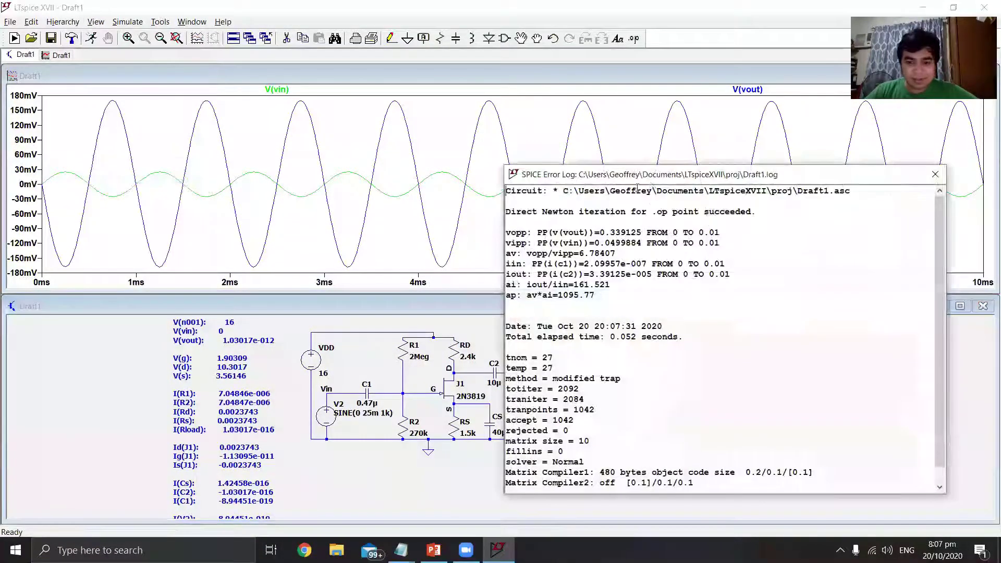
drag(655, 180, 662, 165)
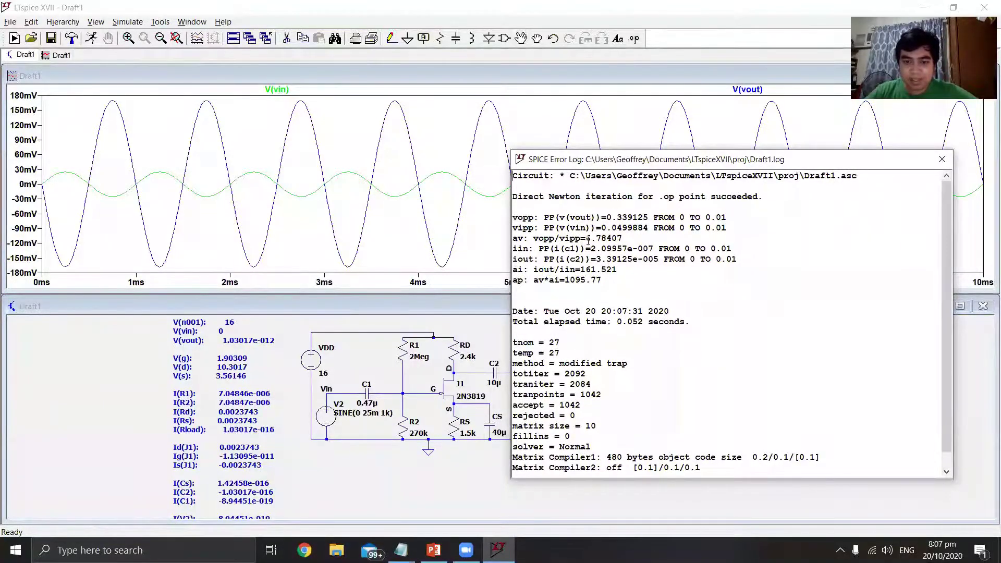
drag(586, 239, 606, 239)
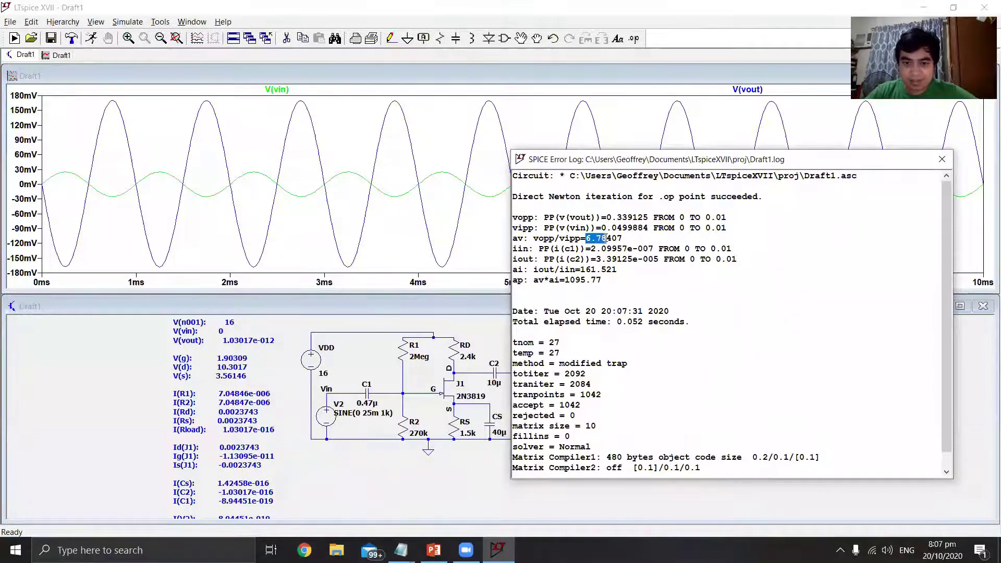
click(588, 270)
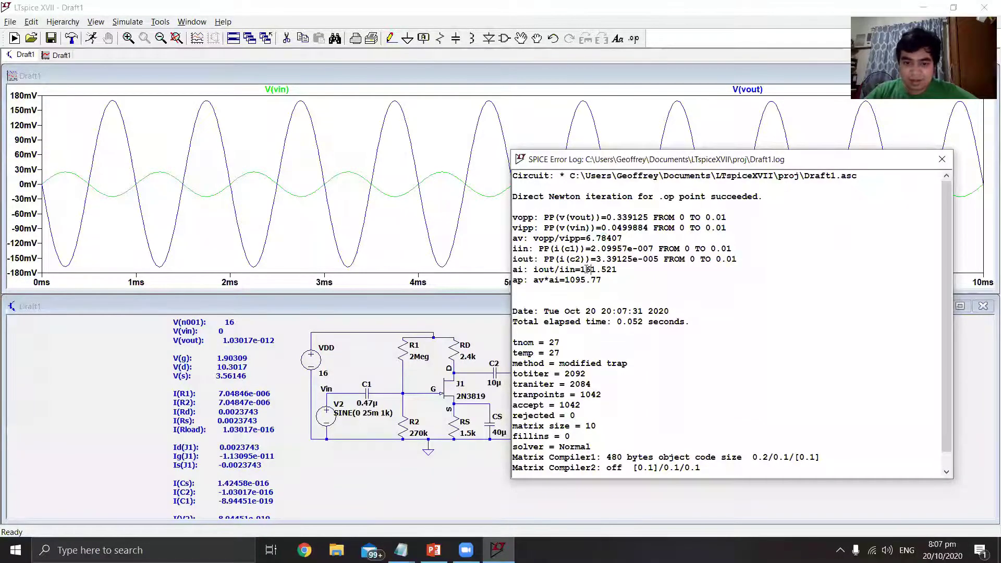
drag(582, 270, 610, 272)
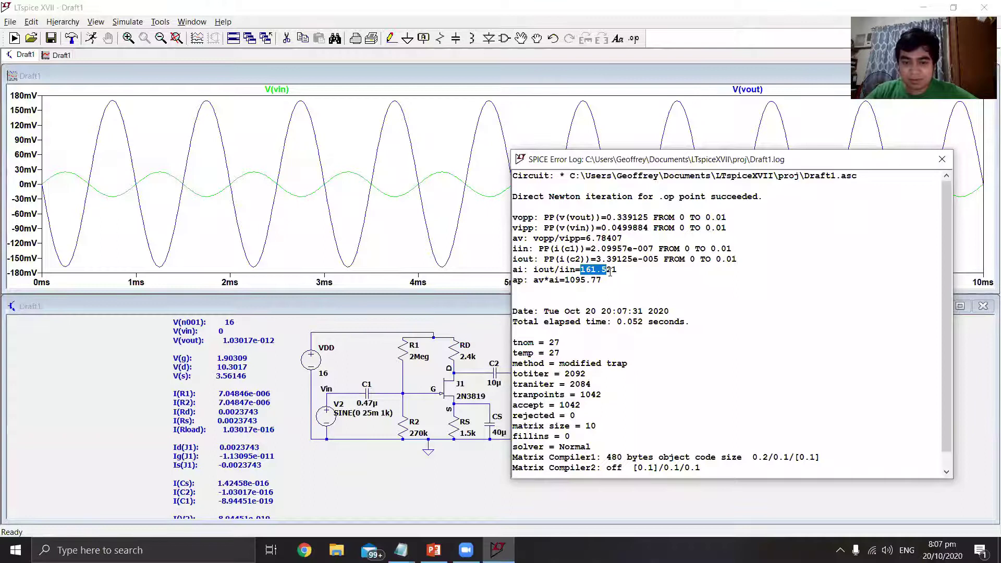
click(577, 286)
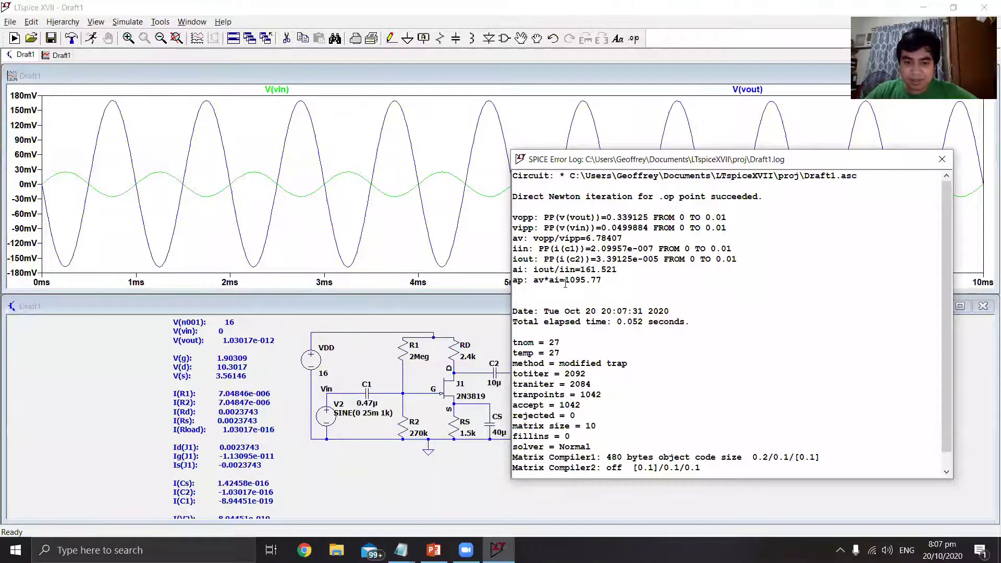
mouse_move(567, 281)
mouse_down()
mouse_move(605, 281)
mouse_move(571, 282)
mouse_up()
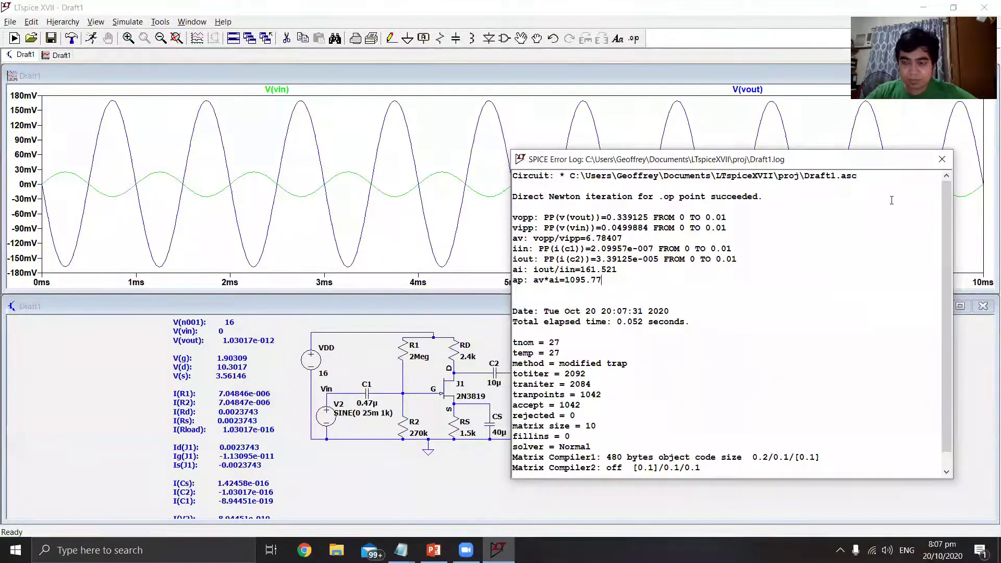
click(942, 159)
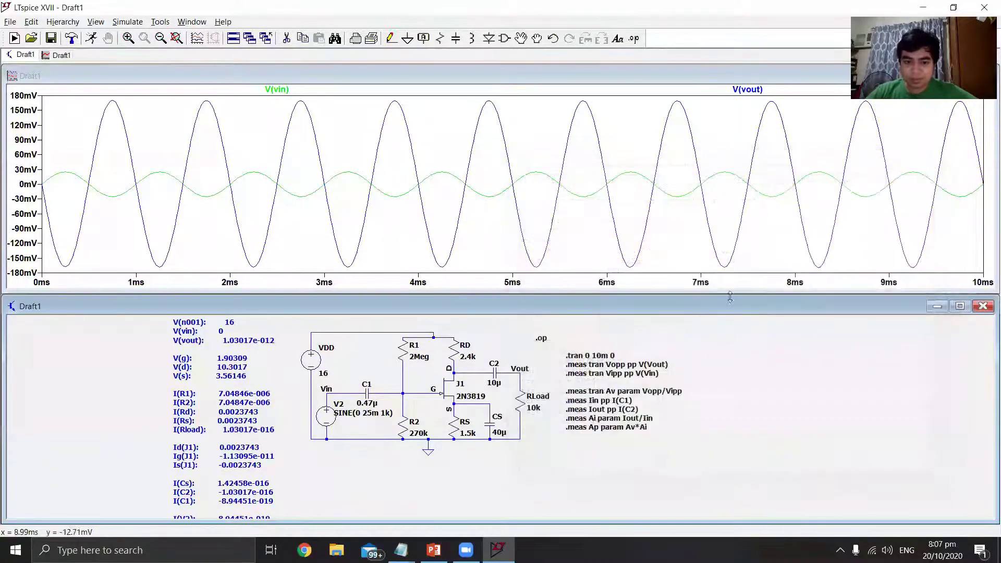
Step: Add the load power trace V(vout)*I(Rload) to the existing waveform plot
drag(710, 362, 702, 370)
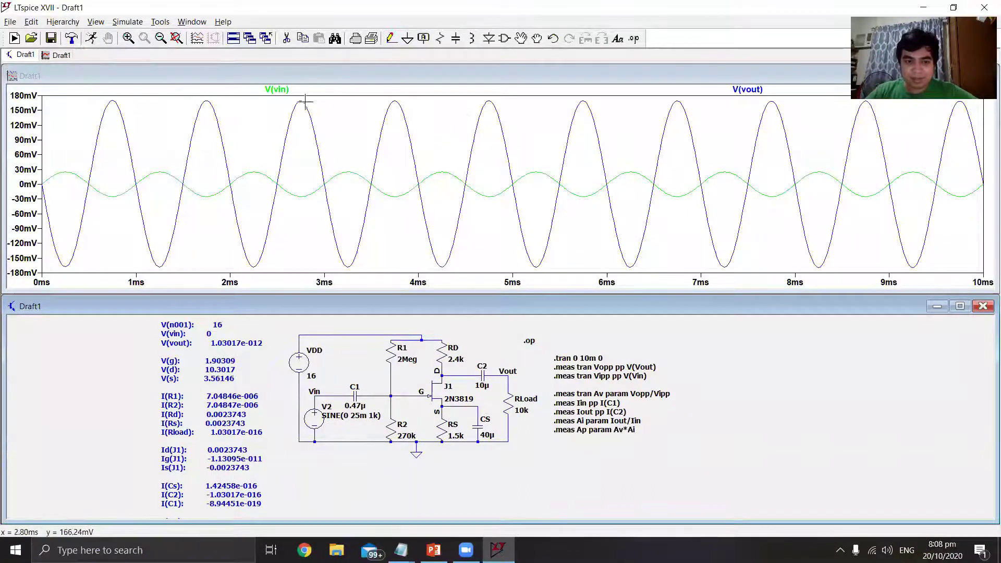
right_click(358, 129)
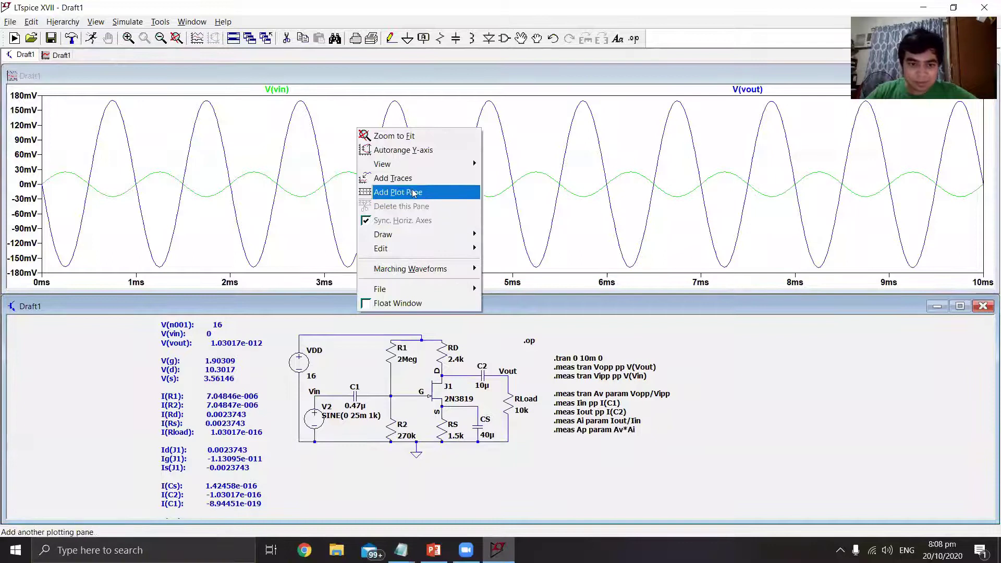
click(392, 178)
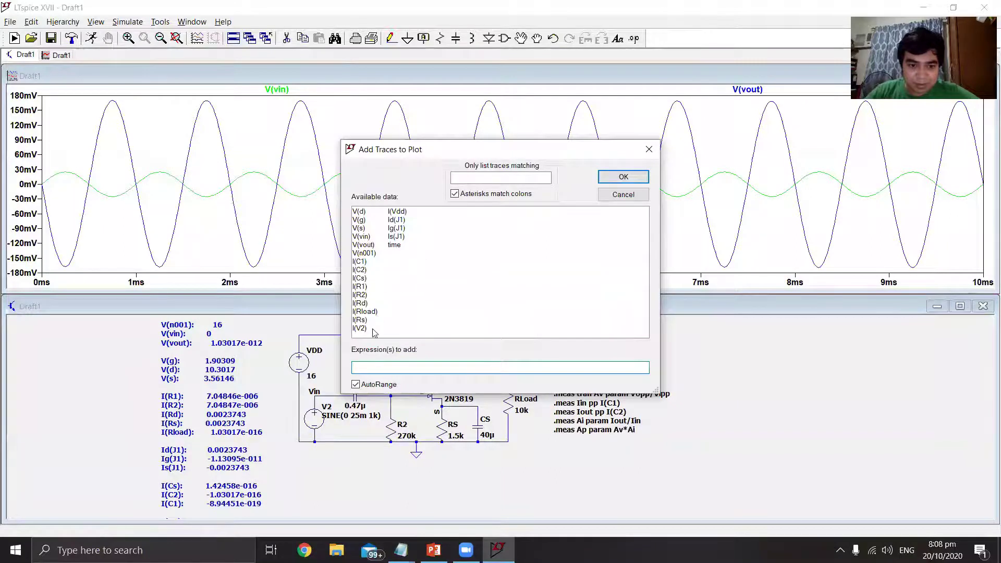
click(356, 246)
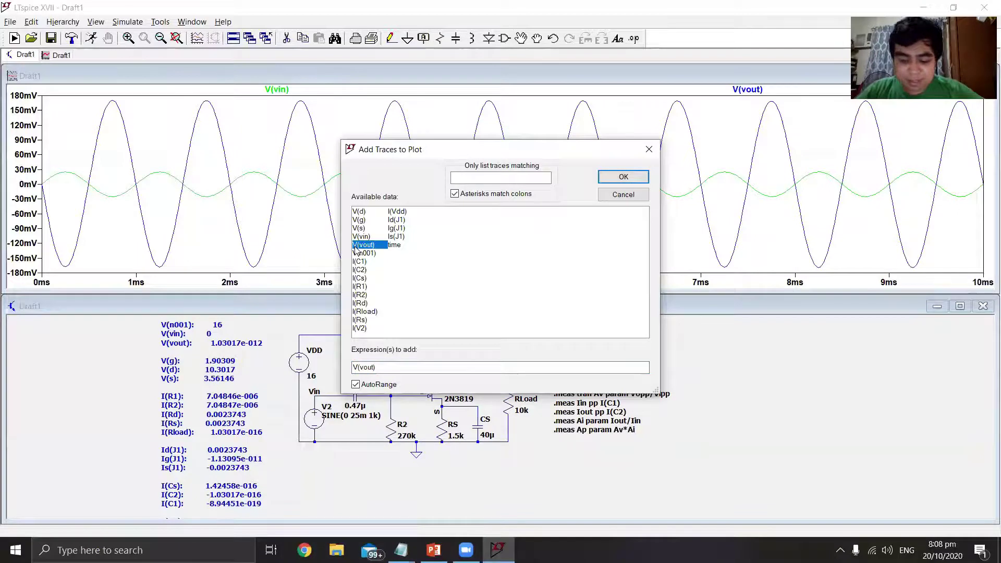
click(470, 367)
text(*)
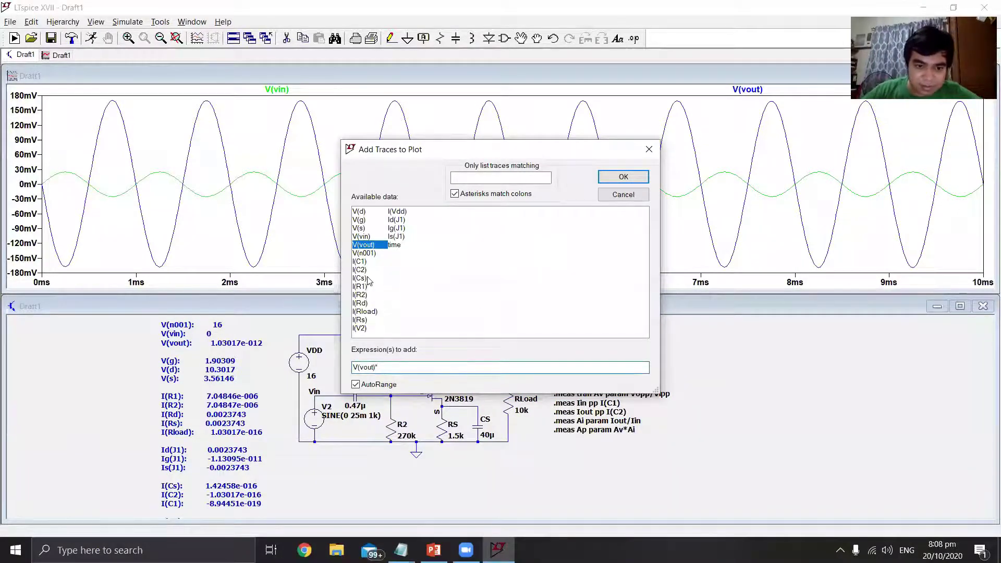
click(368, 312)
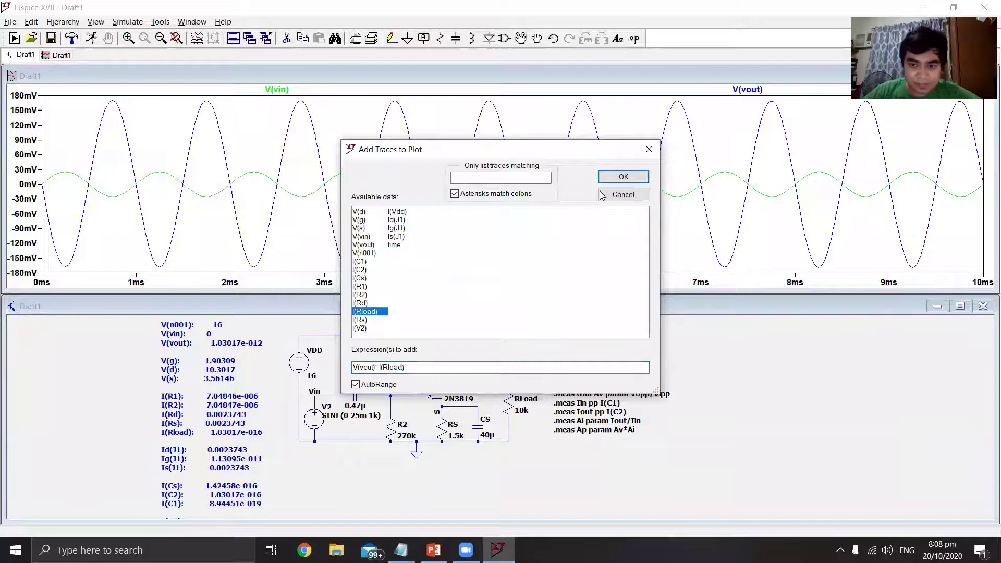
click(624, 178)
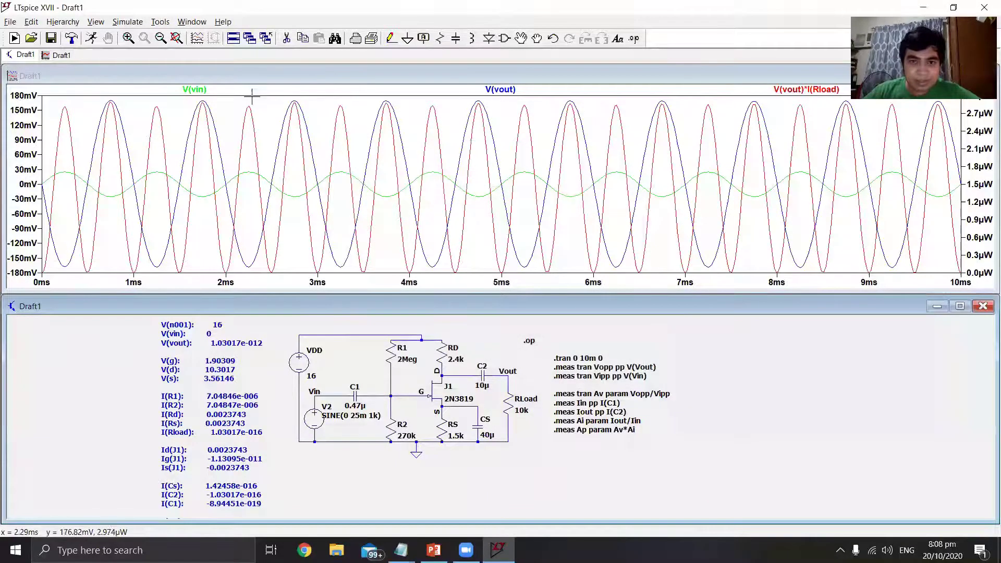
Step: Delete the V(vin) and V(vout) traces and fit the plot to the remaining power trace
right_click(203, 91)
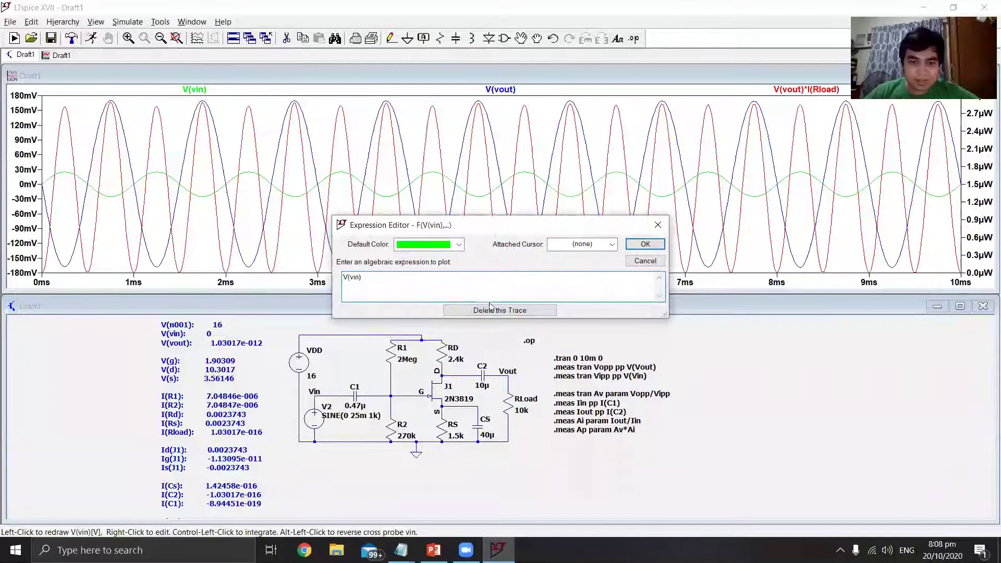
click(486, 312)
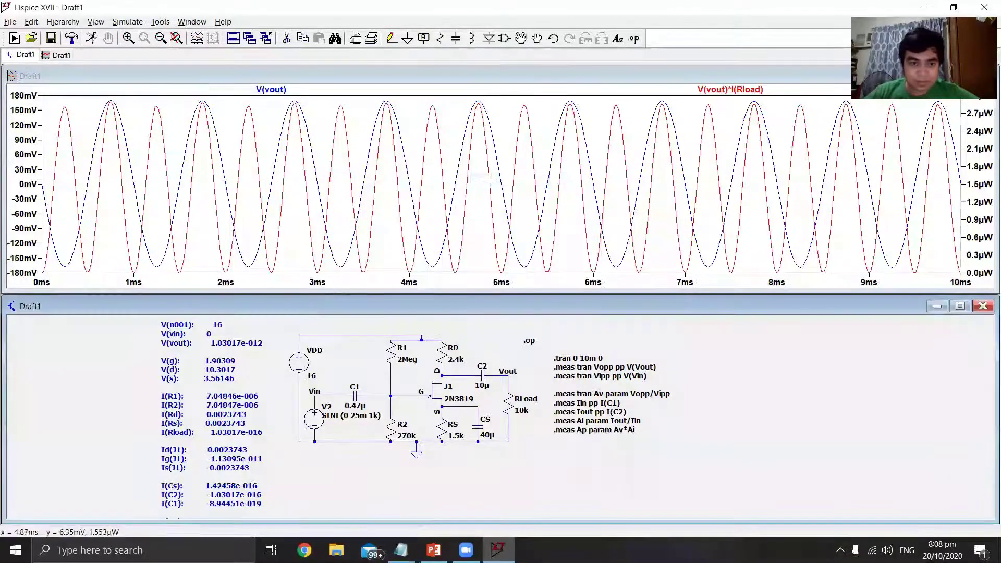
right_click(277, 90)
click(486, 311)
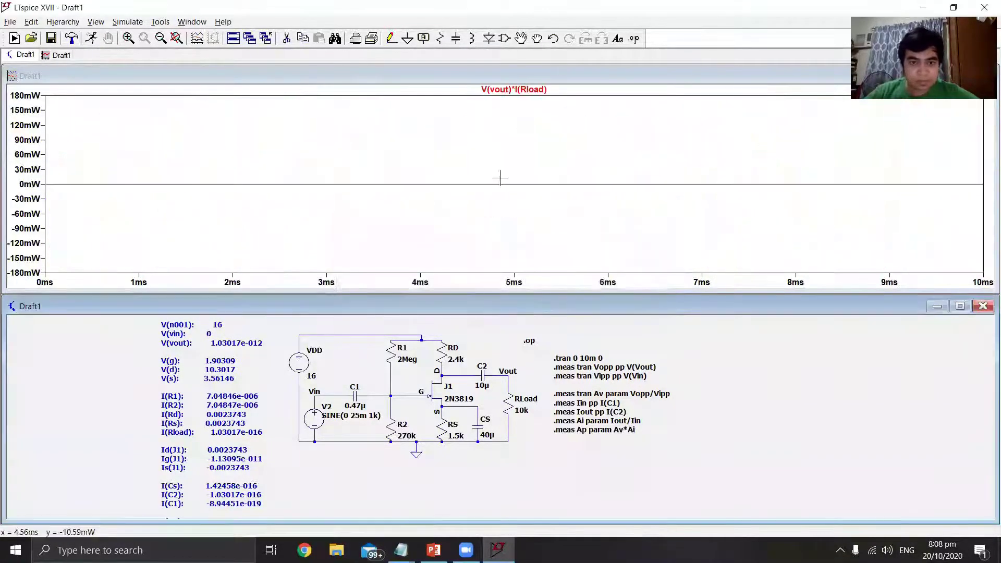
right_click(534, 110)
key(Escape)
right_click(503, 147)
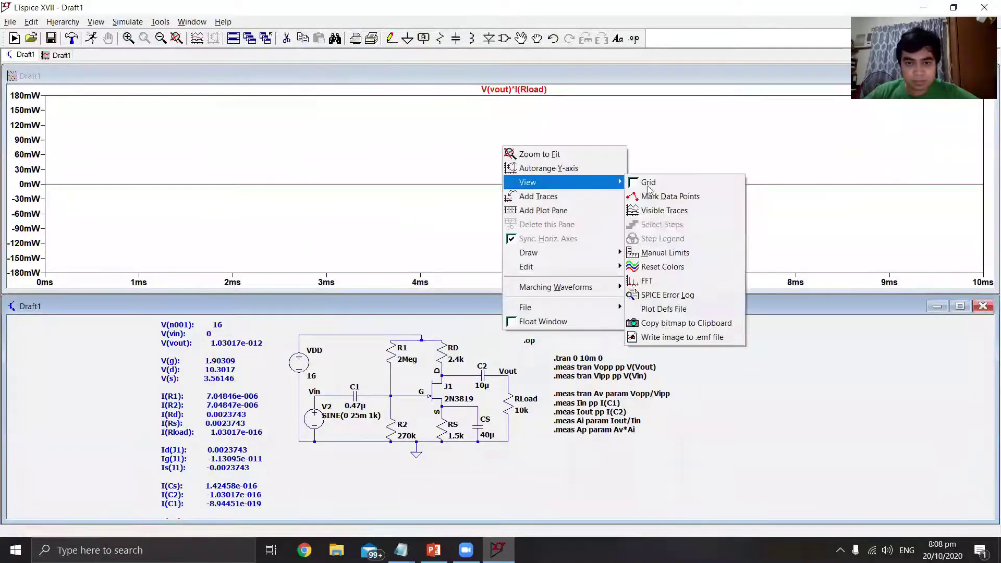
click(545, 154)
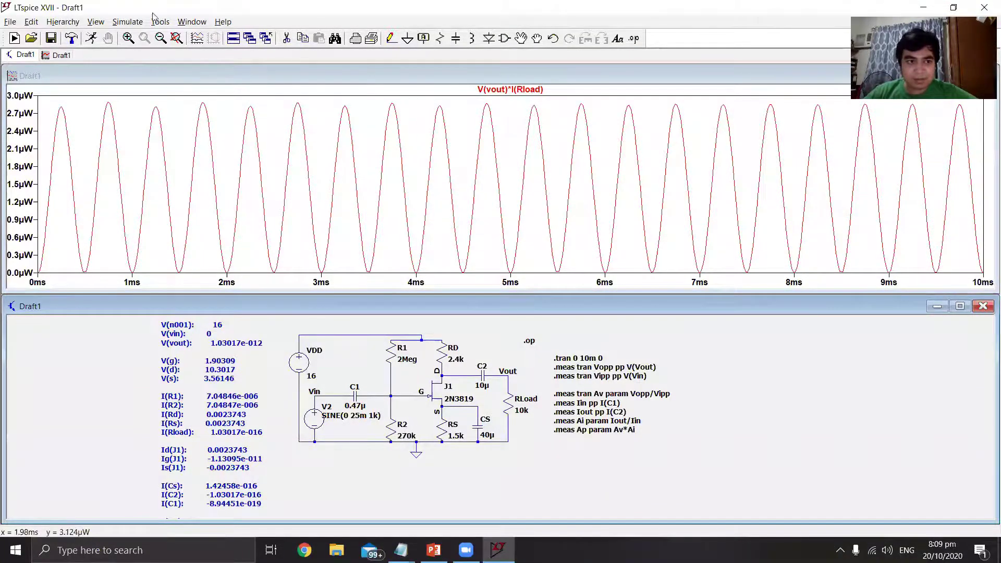
Step: Start a new SPICE directive containing the line ".meas tran InputPpp I(C1)*V(Vin)"
click(633, 38)
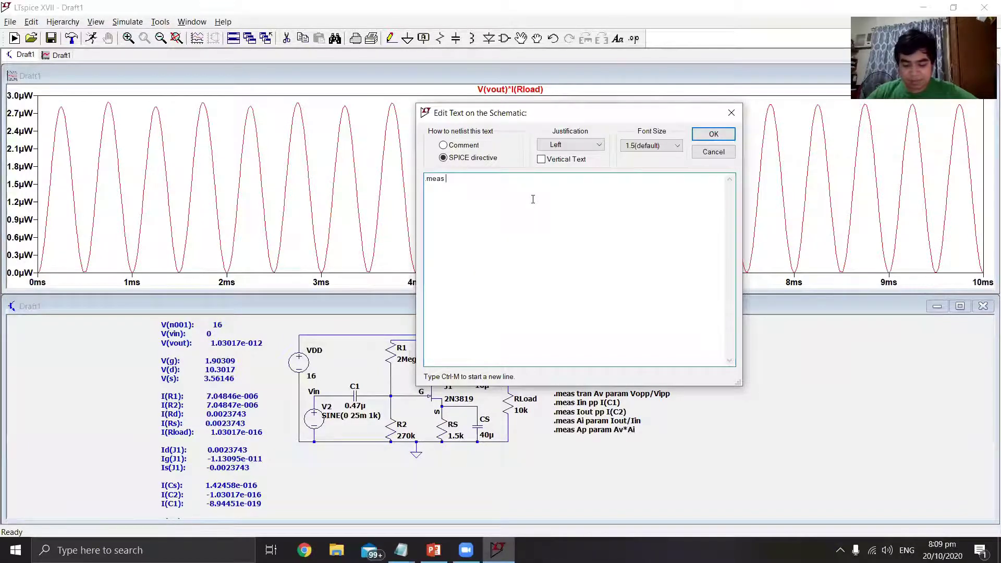
text(ran)
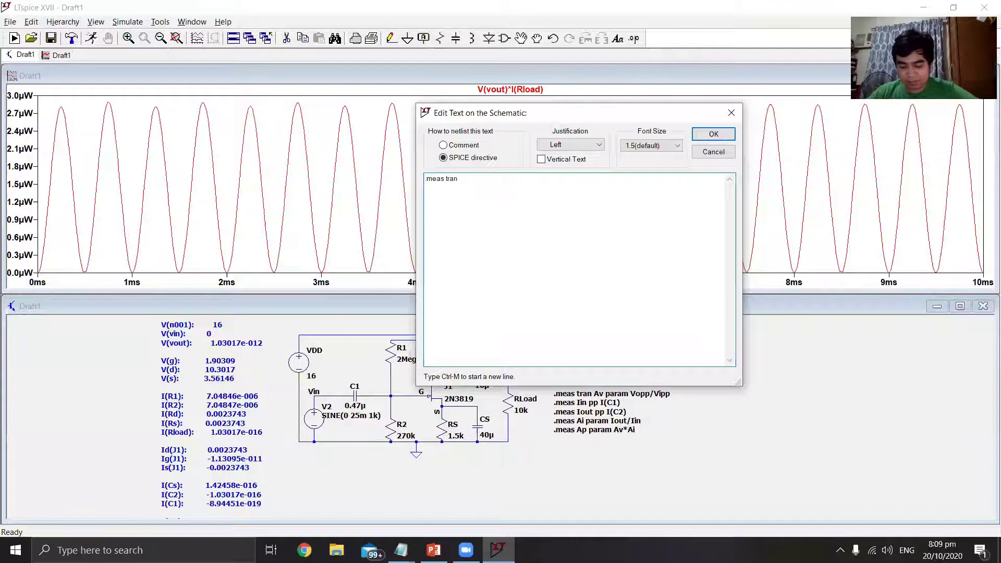
text( In)
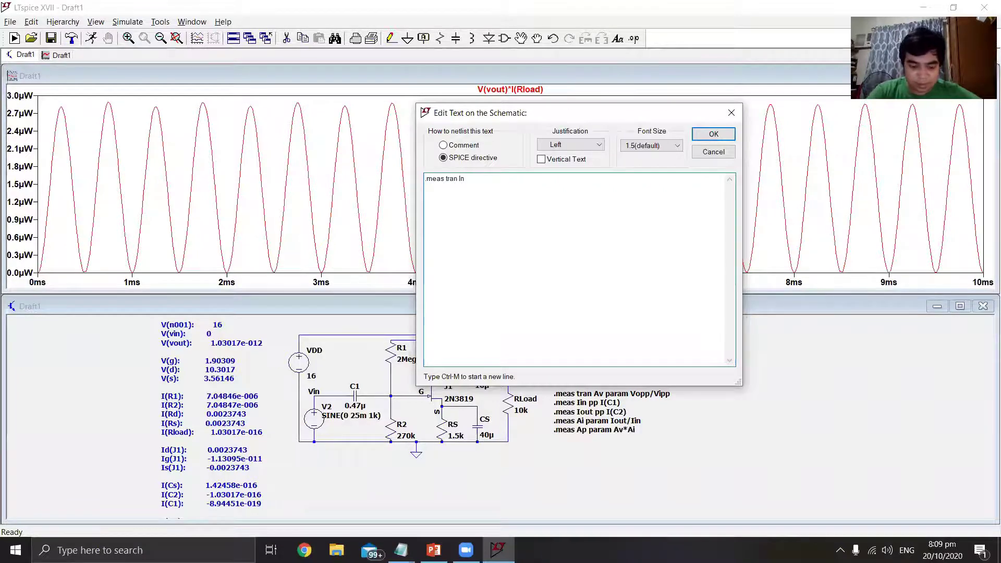
text(putPpp )
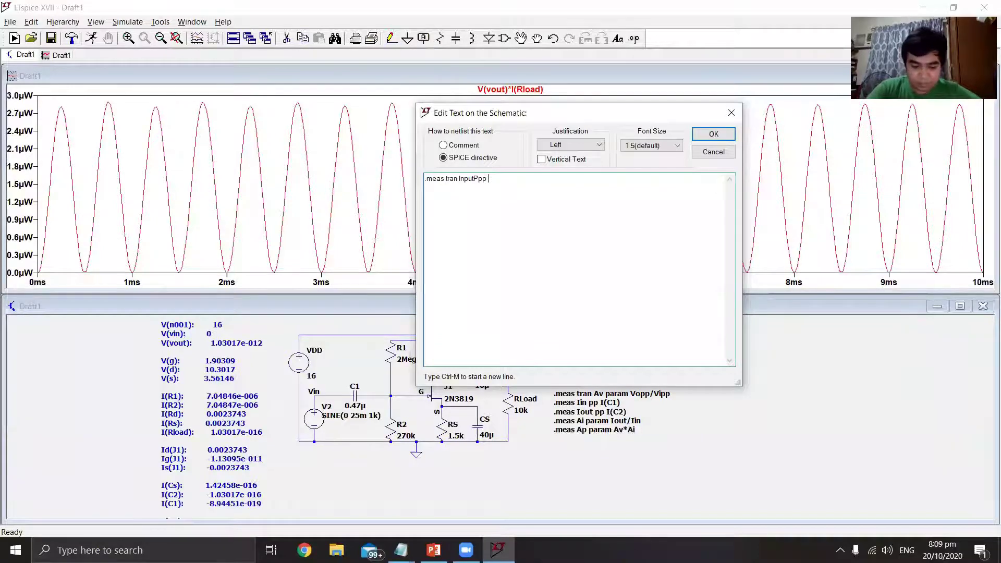
text(I(C1))
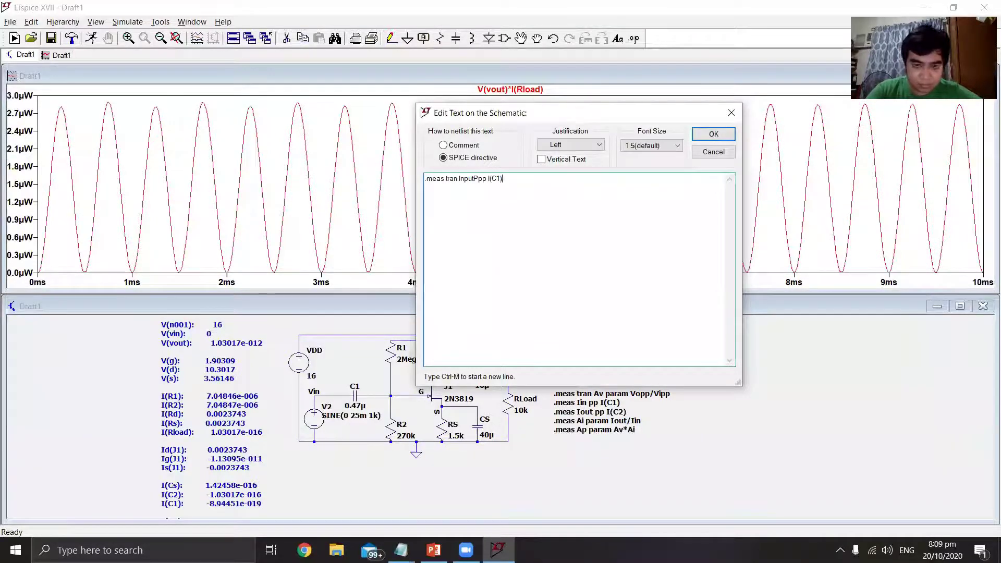
text(*V(Vin))
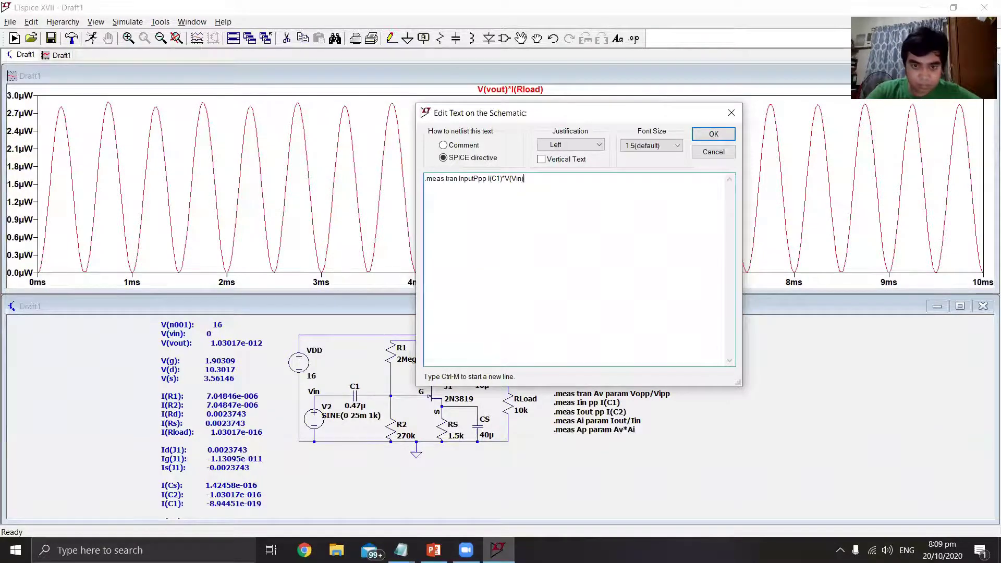
Step: Duplicate the input power line as ".meas tran OutputPpp I(C2)*V(Vout)" and place the directive below the existing measurements
key(ctrl+m)
drag(530, 179, 455, 196)
key(ctrl+c)
click(444, 205)
key(ctrl+v)
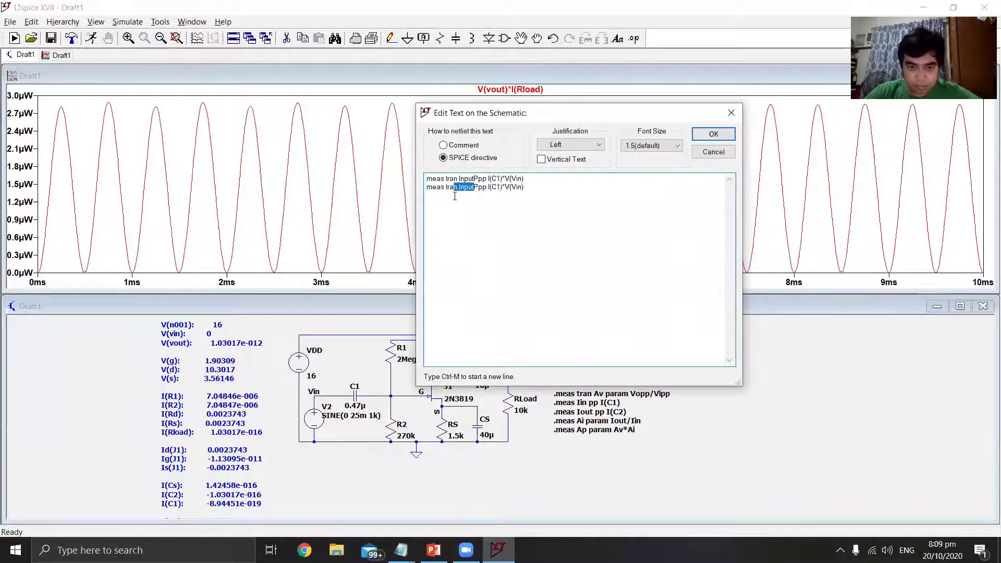
text(n Output)
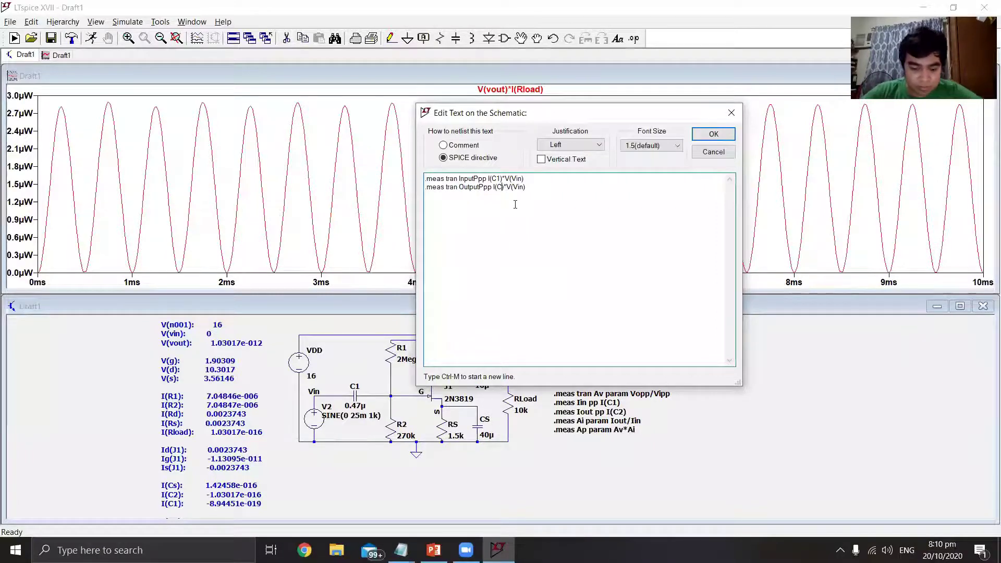
click(542, 220)
key(BackSpace)
key(BackSpace)
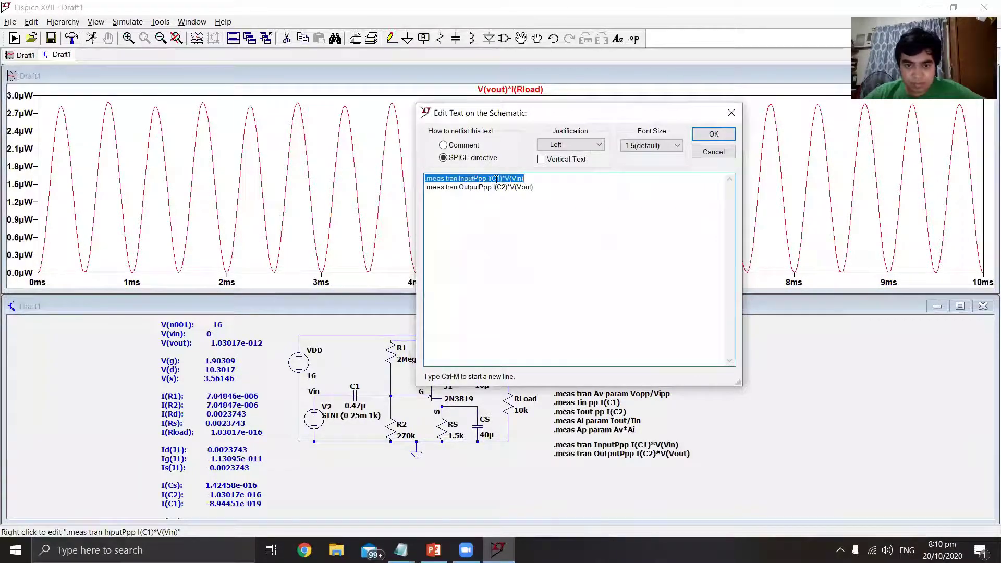
Step: Insert the missing pp keyword before the expressions in the InputPpp and OutputPpp measurement lines and accept the directive
click(494, 199)
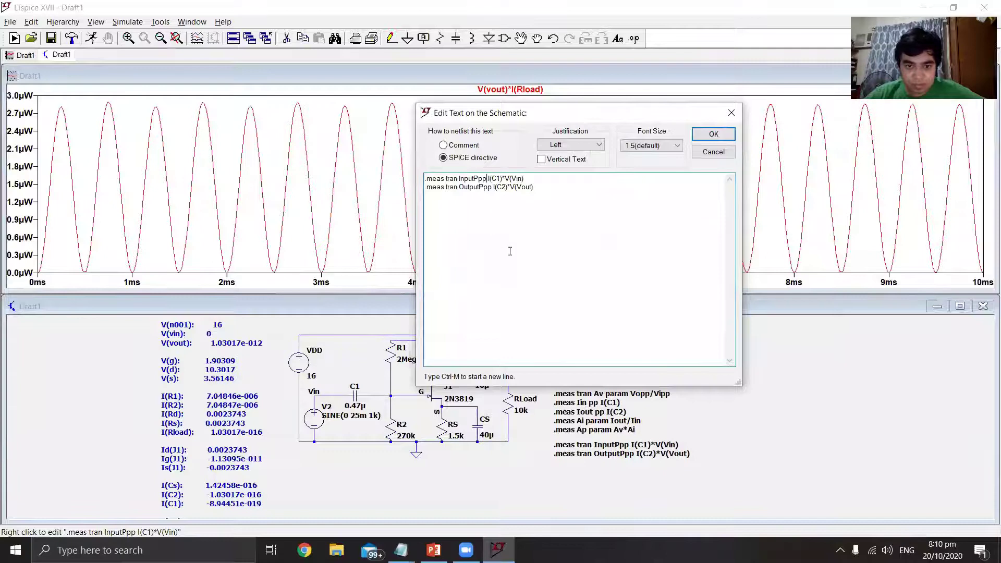
text(pp  pp)
key(Return)
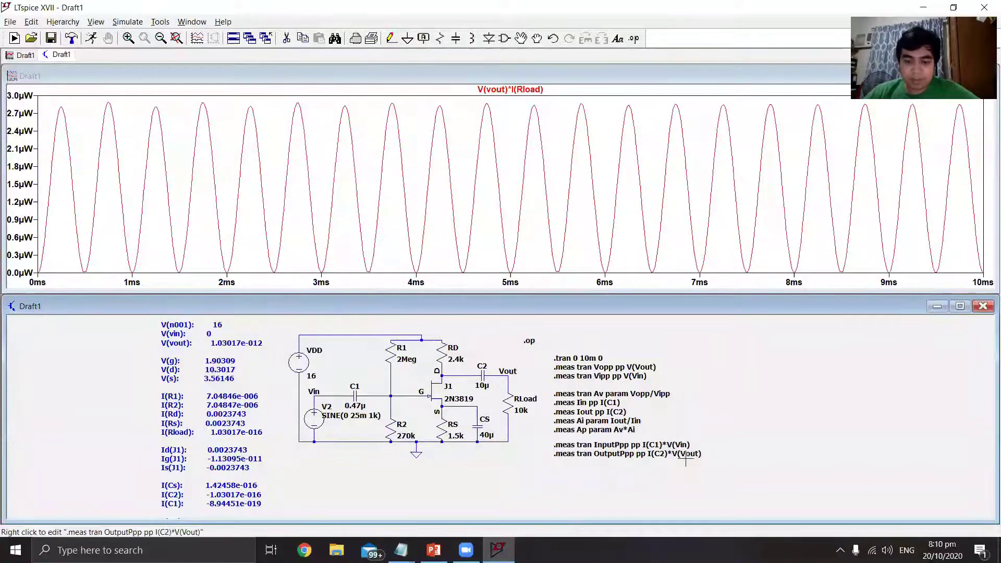
Step: Rerun the simulation and read the InputPpp and OutputPpp results in the SPICE error log, closing the log when done
click(91, 38)
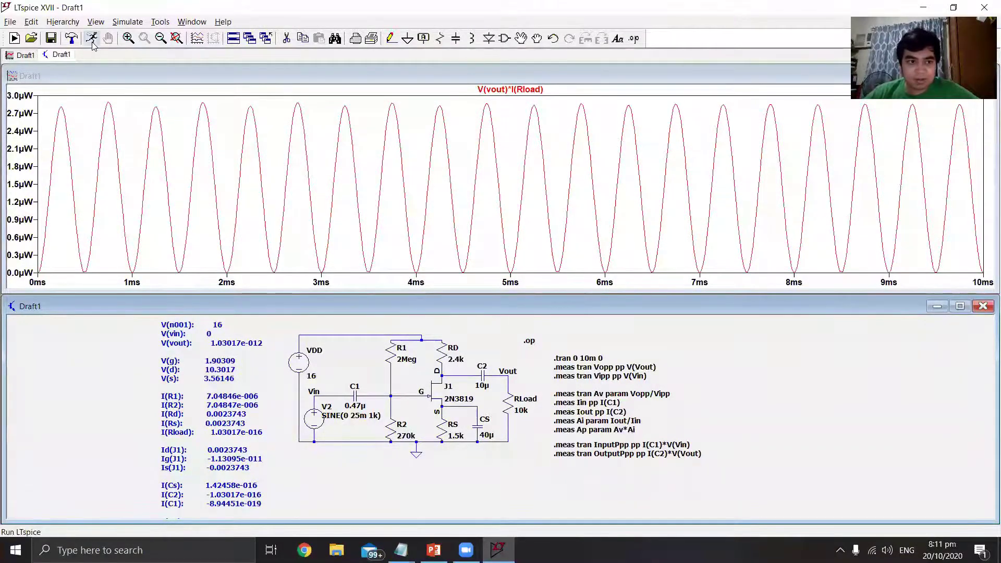
click(95, 22)
click(152, 183)
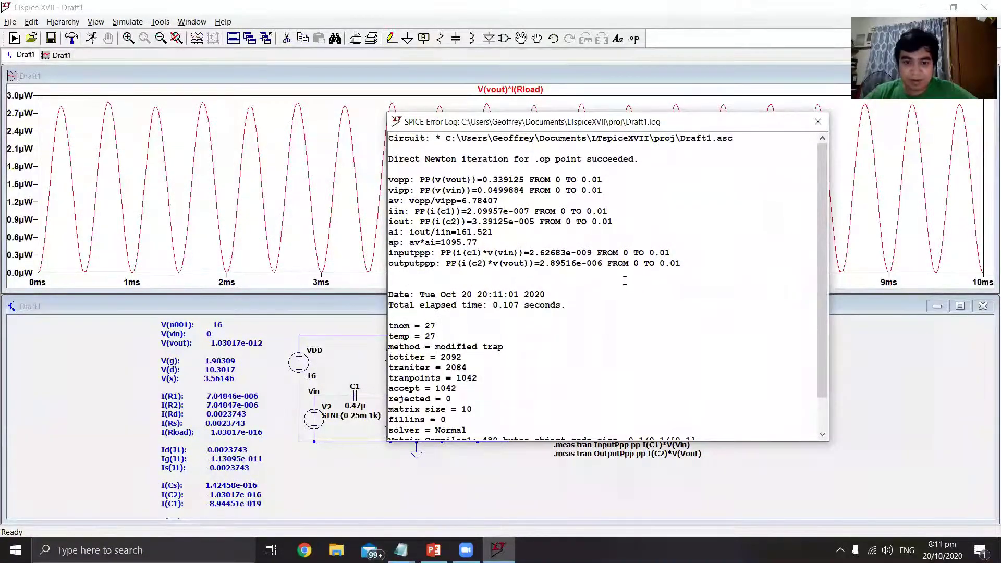
click(818, 122)
Step: Integrate the V(vout)*I(Rload) trace to read its average power, closing the result window when done
ctrl+click(514, 91)
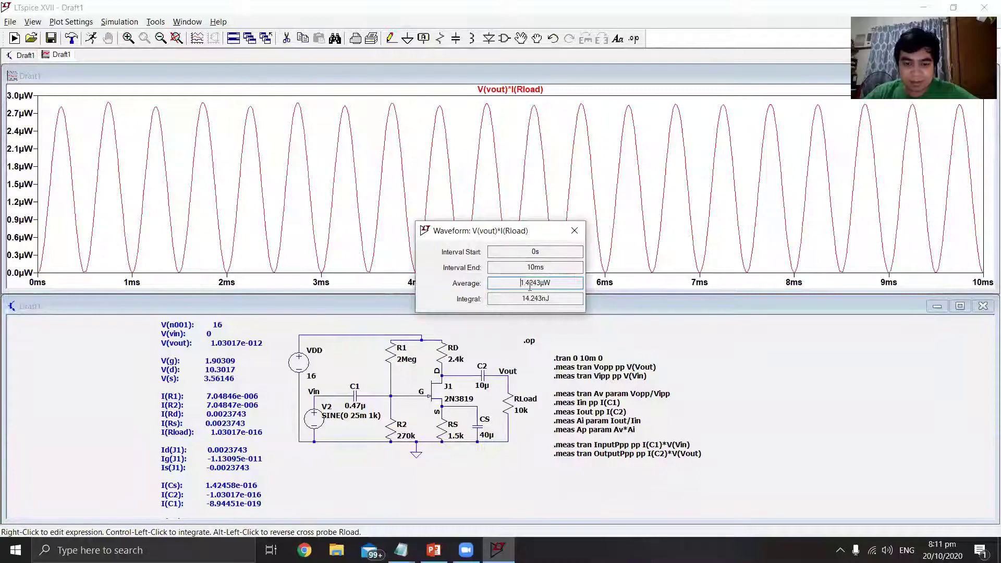
mouse_move(551, 284)
mouse_down()
mouse_move(521, 284)
mouse_move(548, 283)
mouse_up()
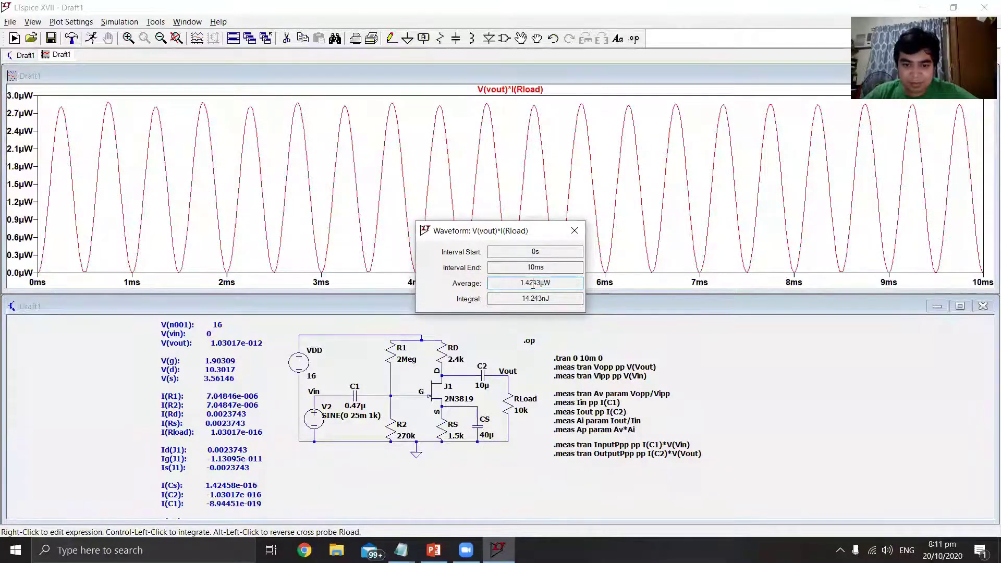
click(573, 231)
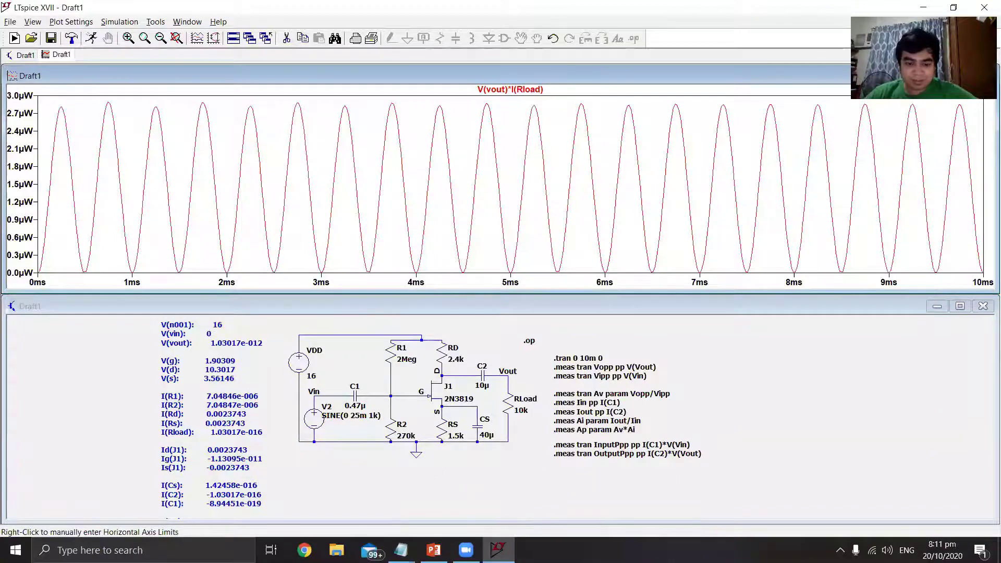
Step: Switch to PowerPoint to check the formula on the Power Bandwidth slide and return to LTspice
click(433, 550)
click(87, 388)
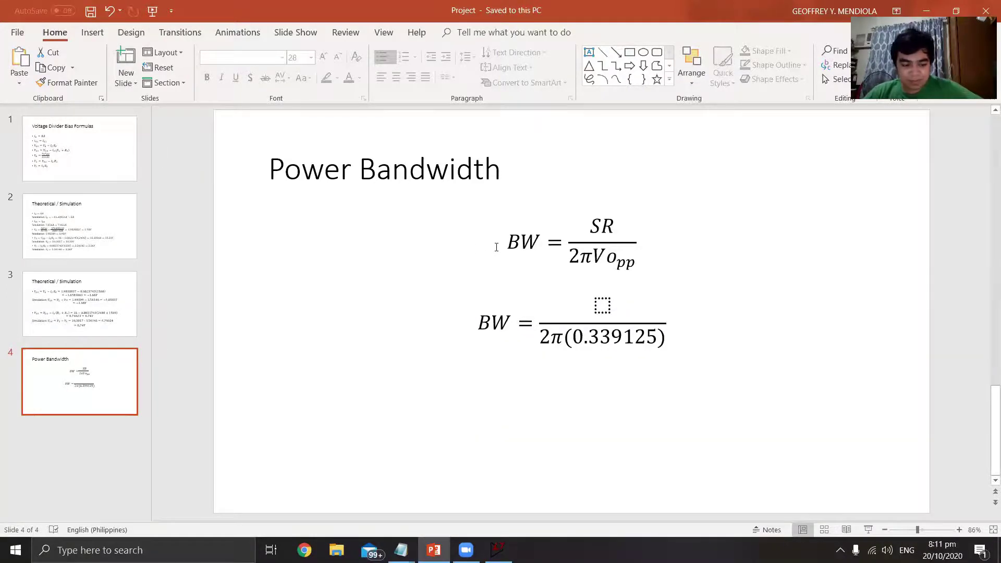
key(alt+Tab)
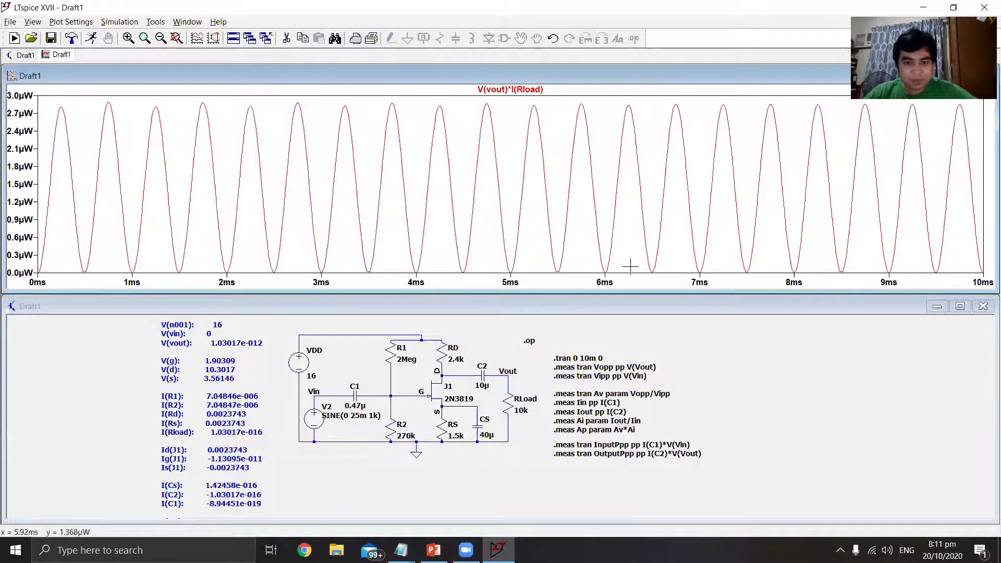
right_click(471, 202)
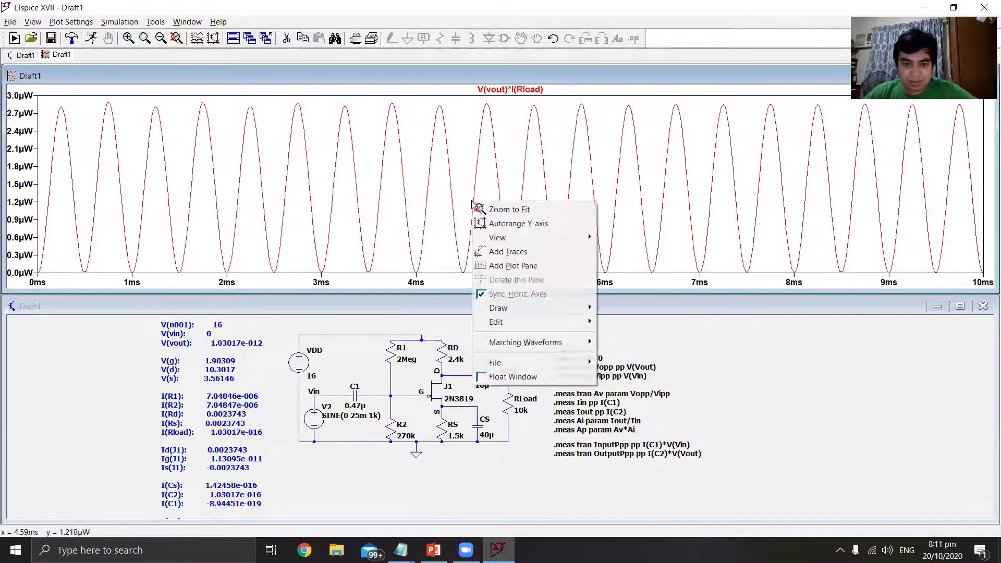
click(468, 181)
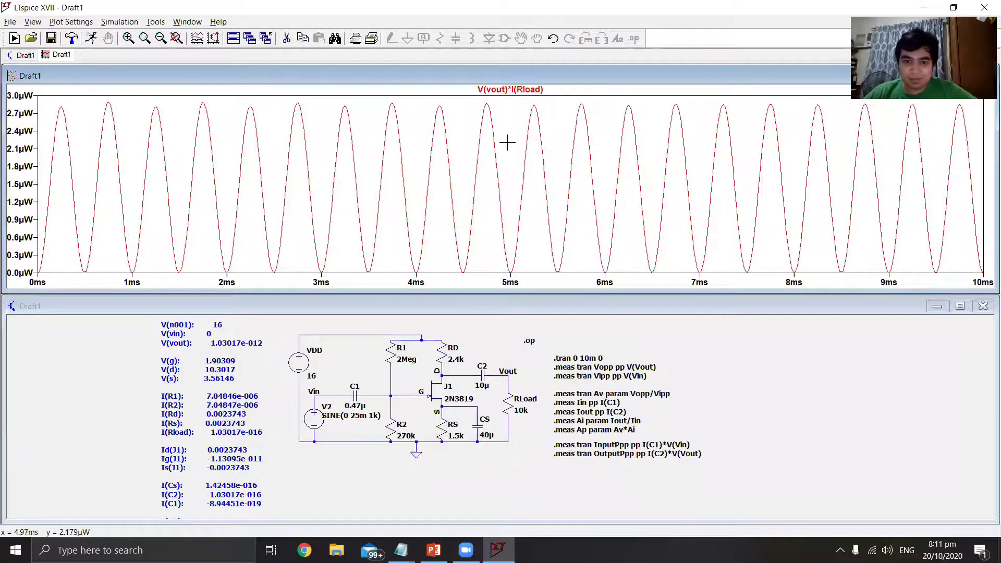
right_click(469, 134)
click(460, 115)
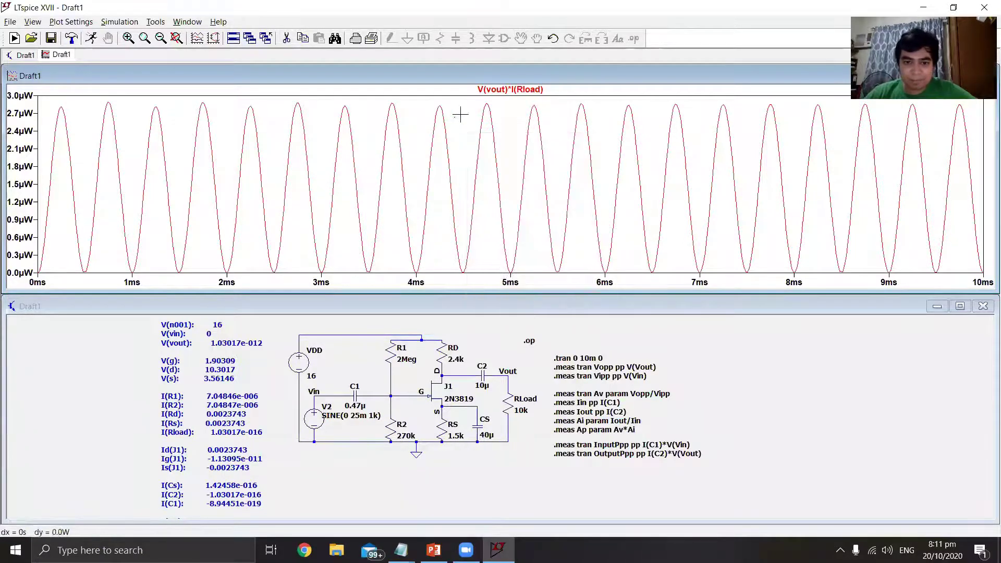
Step: Add a second plot pane above the power trace and plot the output voltage V(vout) in it
right_click(534, 134)
click(589, 203)
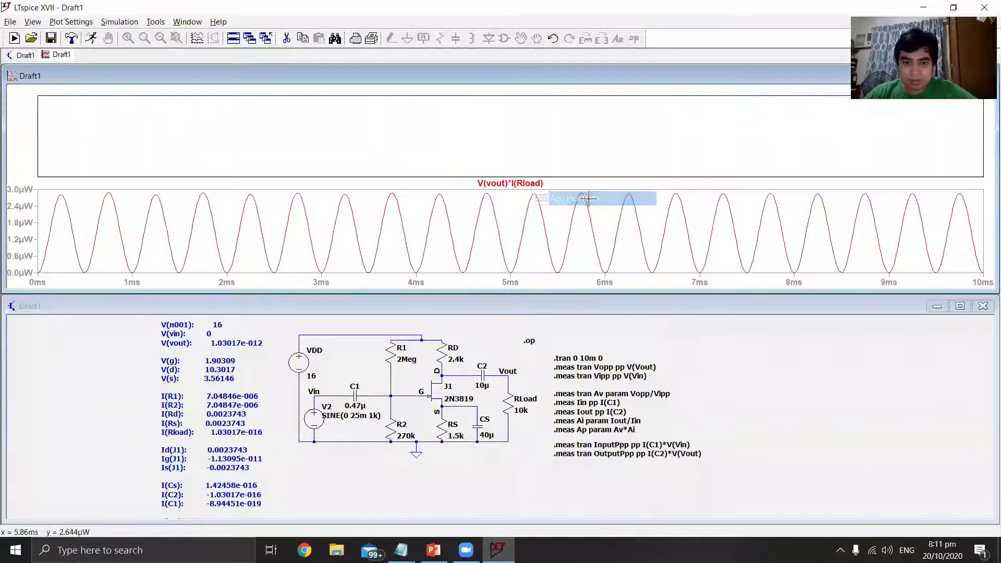
click(507, 377)
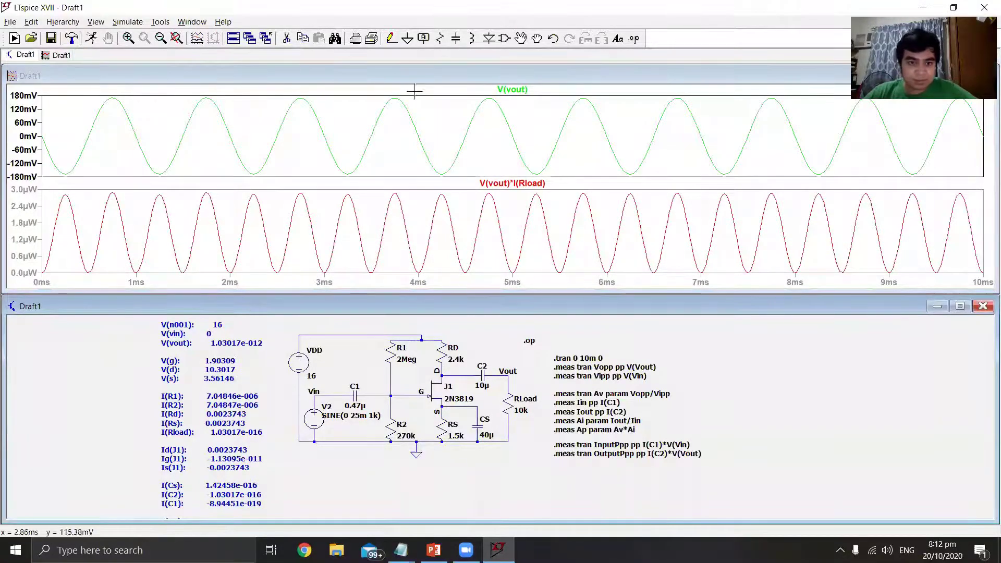
Step: Place two cursors on a rising edge of the V(vout) trace, at about 4.49 ms and 4.53 ms, and read the slope between them
click(114, 135)
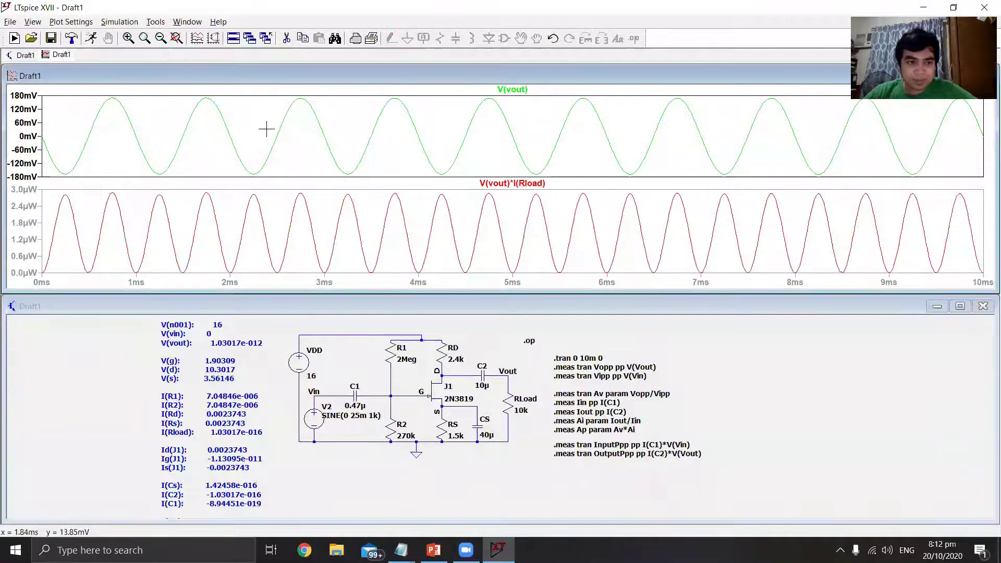
click(520, 90)
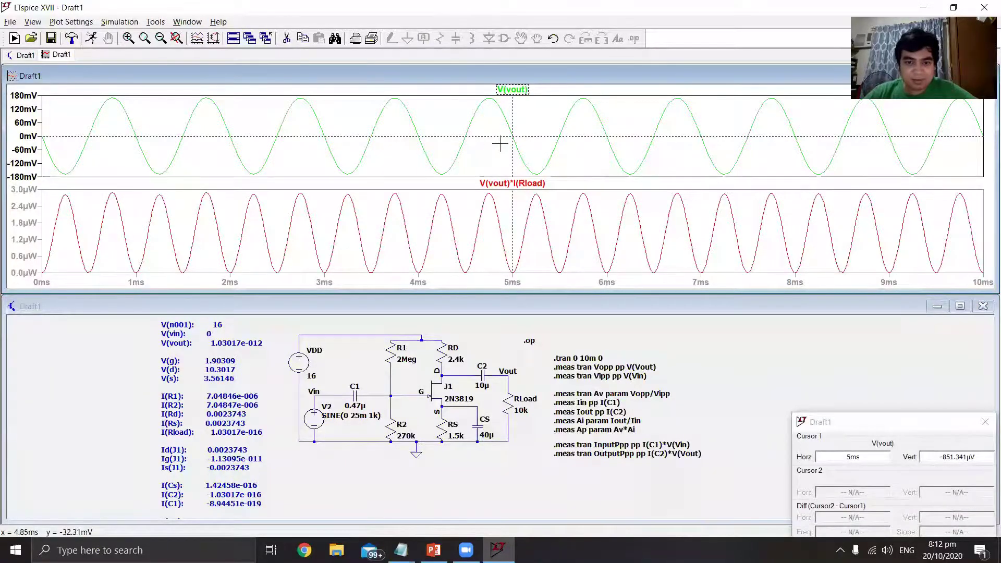
drag(512, 143, 465, 139)
click(526, 90)
drag(887, 414, 670, 110)
drag(757, 228, 729, 229)
click(729, 229)
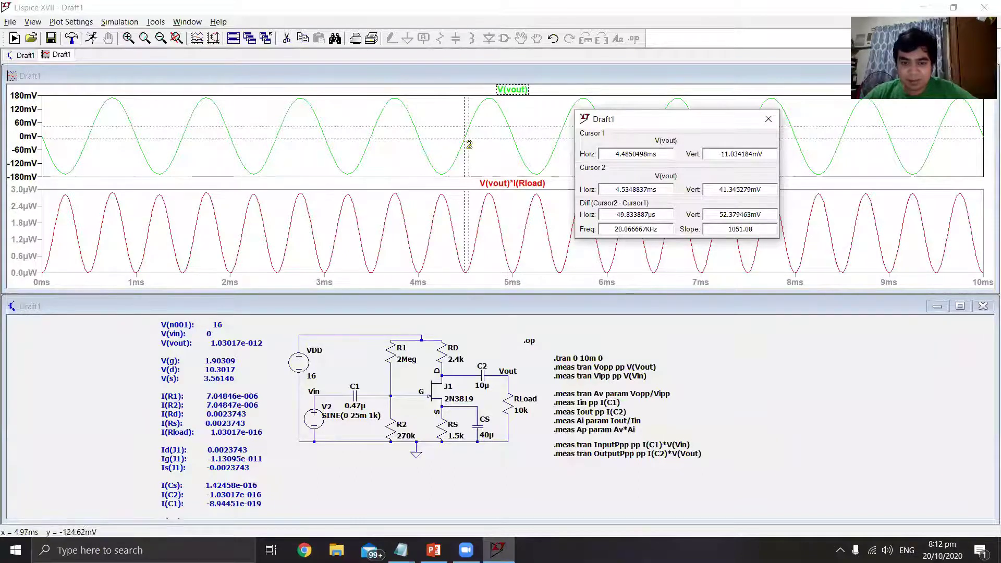
double_click(759, 230)
click(758, 229)
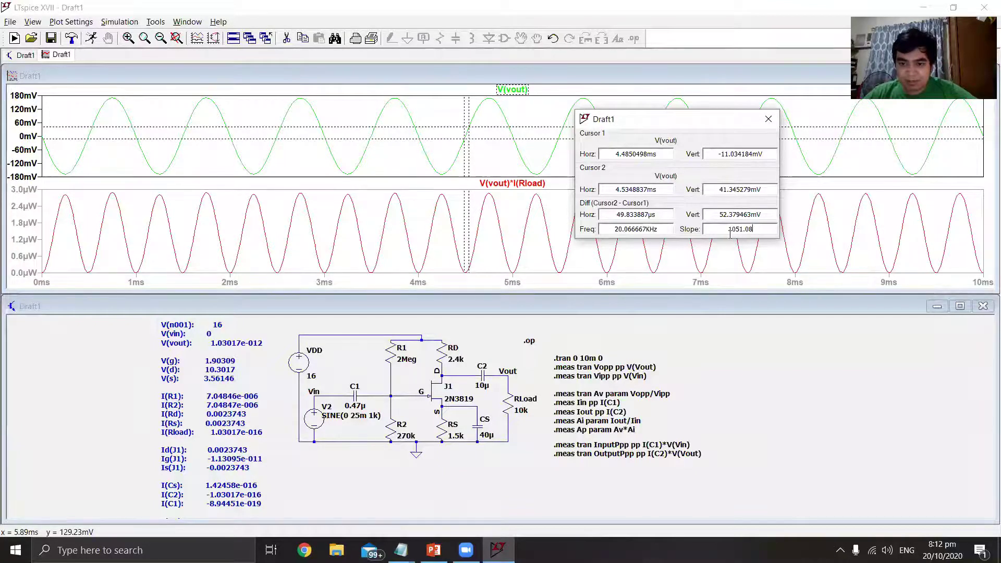
Step: Switch to PowerPoint and enter 151.08 as the numerator of the second BW equation on the Power Bandwidth slide
key(alt+Tab)
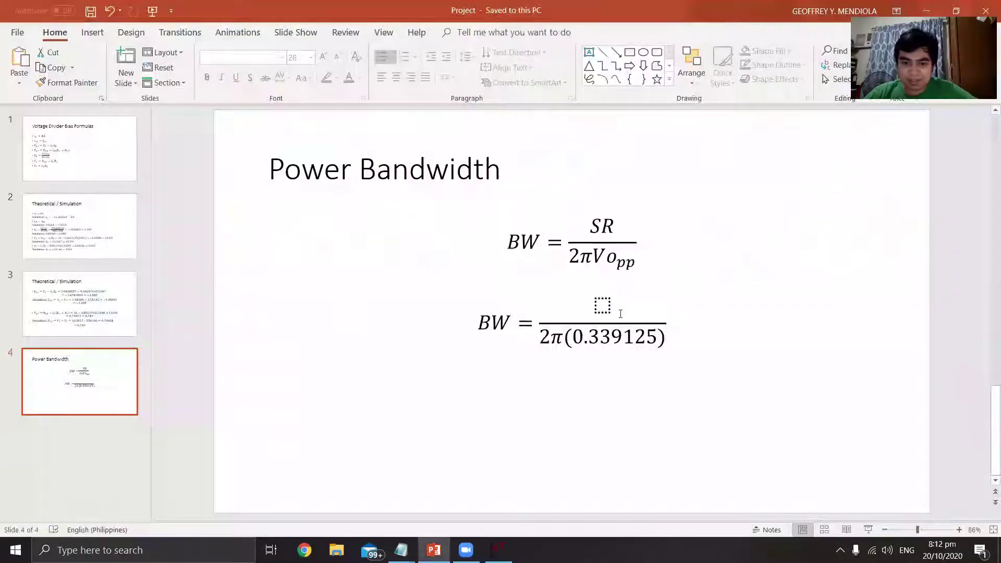
click(602, 307)
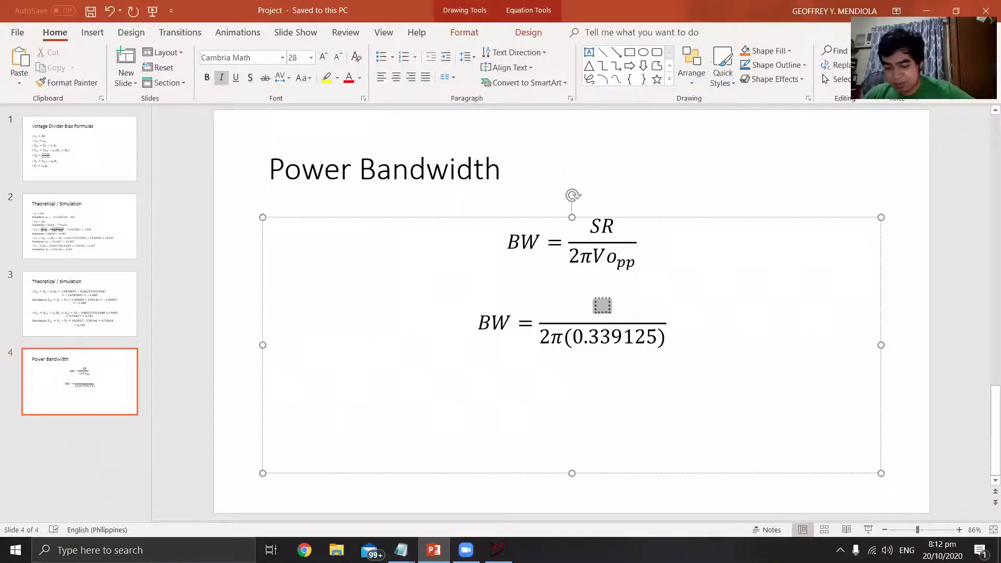
text(151.08)
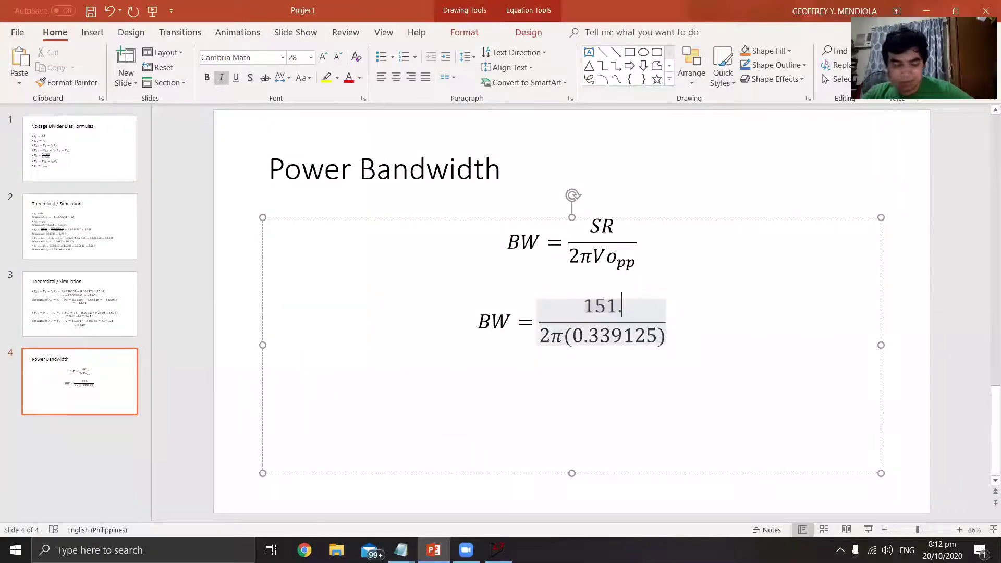